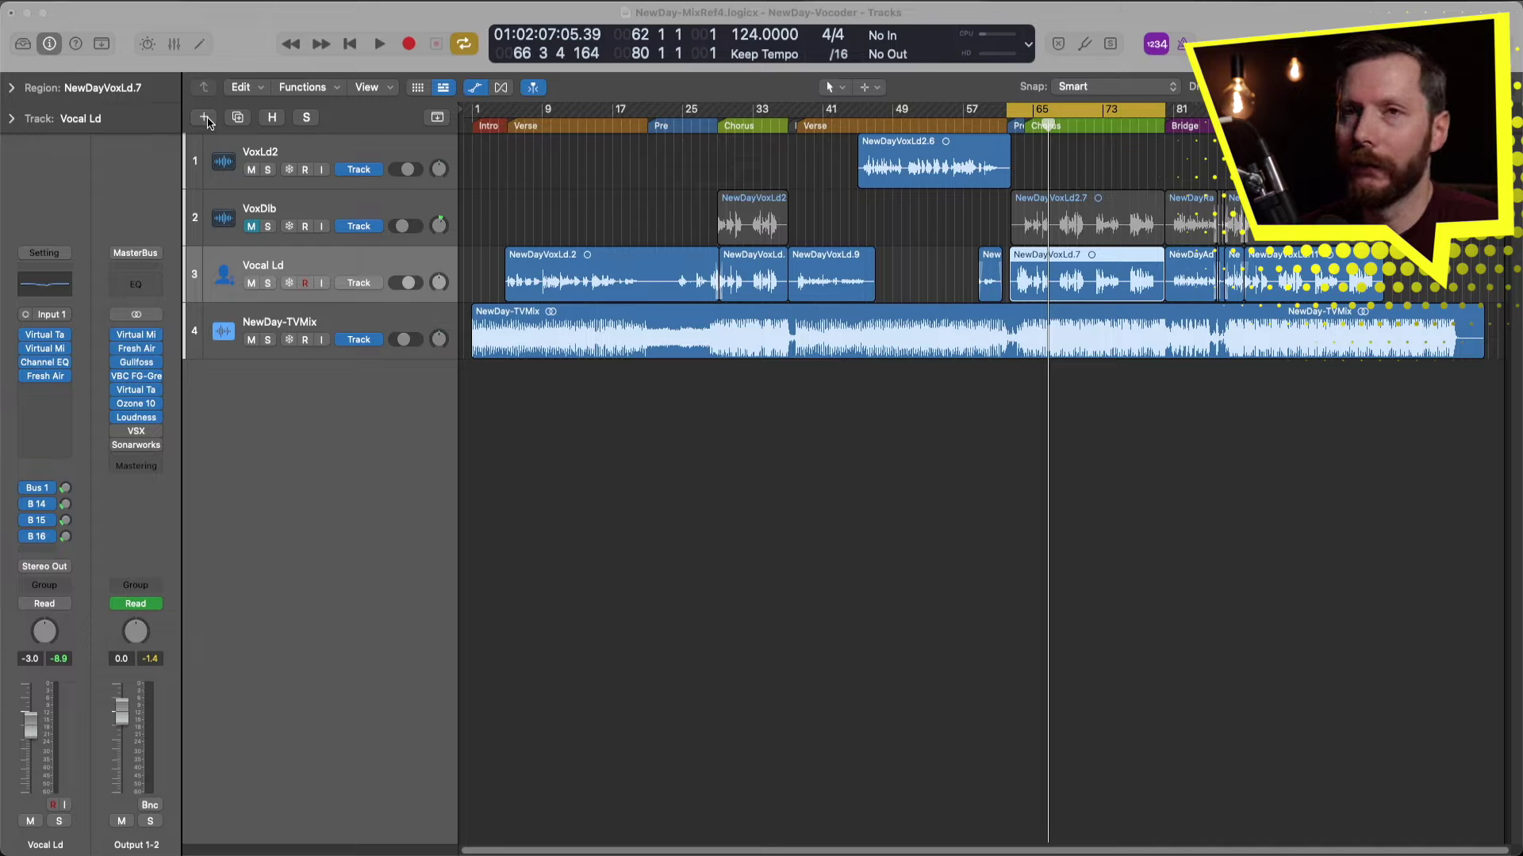
Create one software instrument track with an empty channel strip and place it below the NewDay-TVMix track.
click(205, 118)
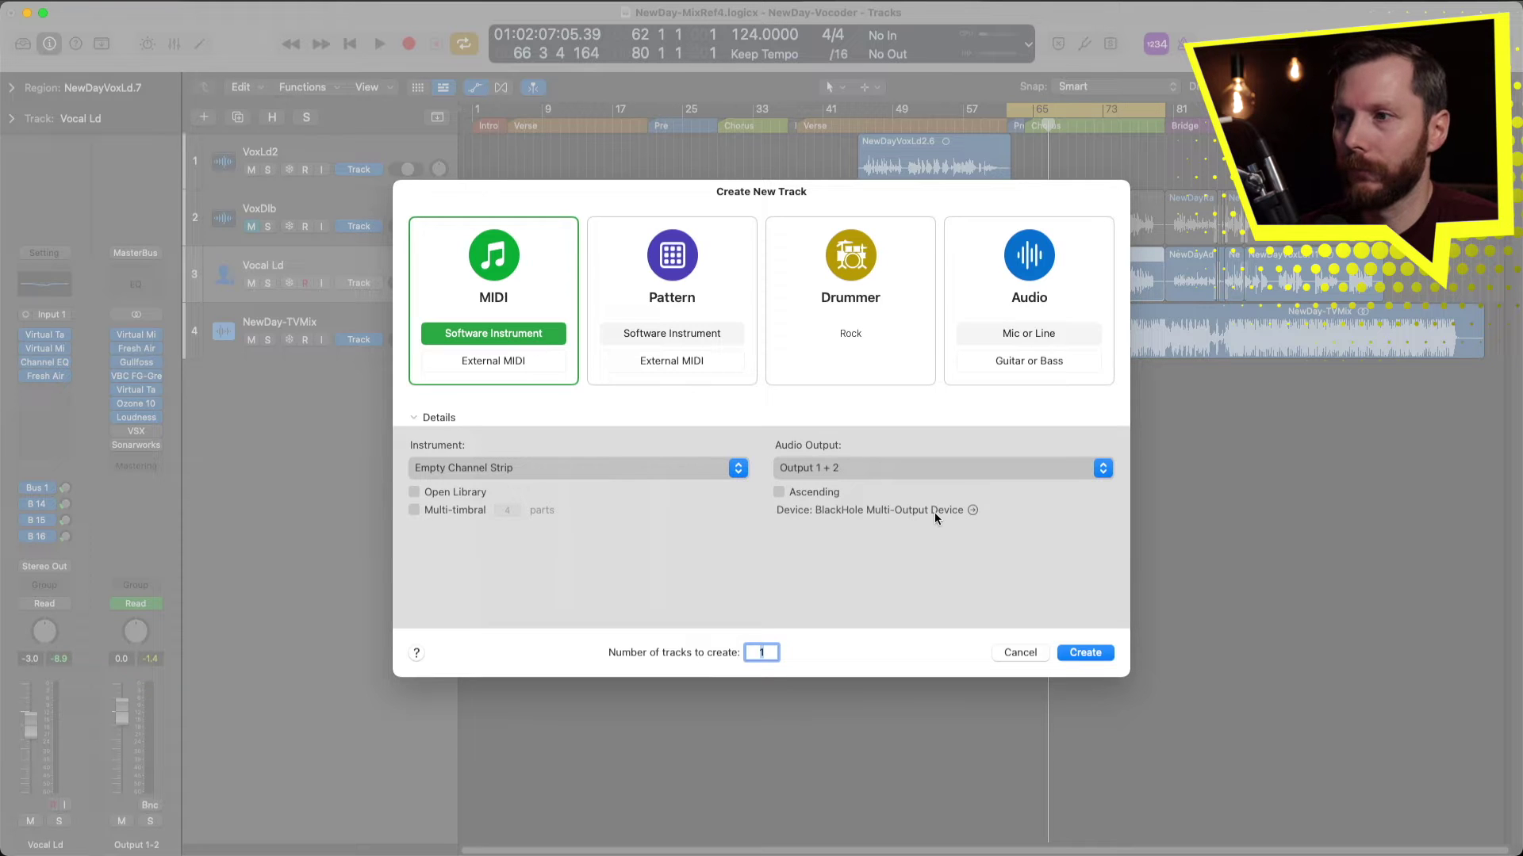
click(1093, 654)
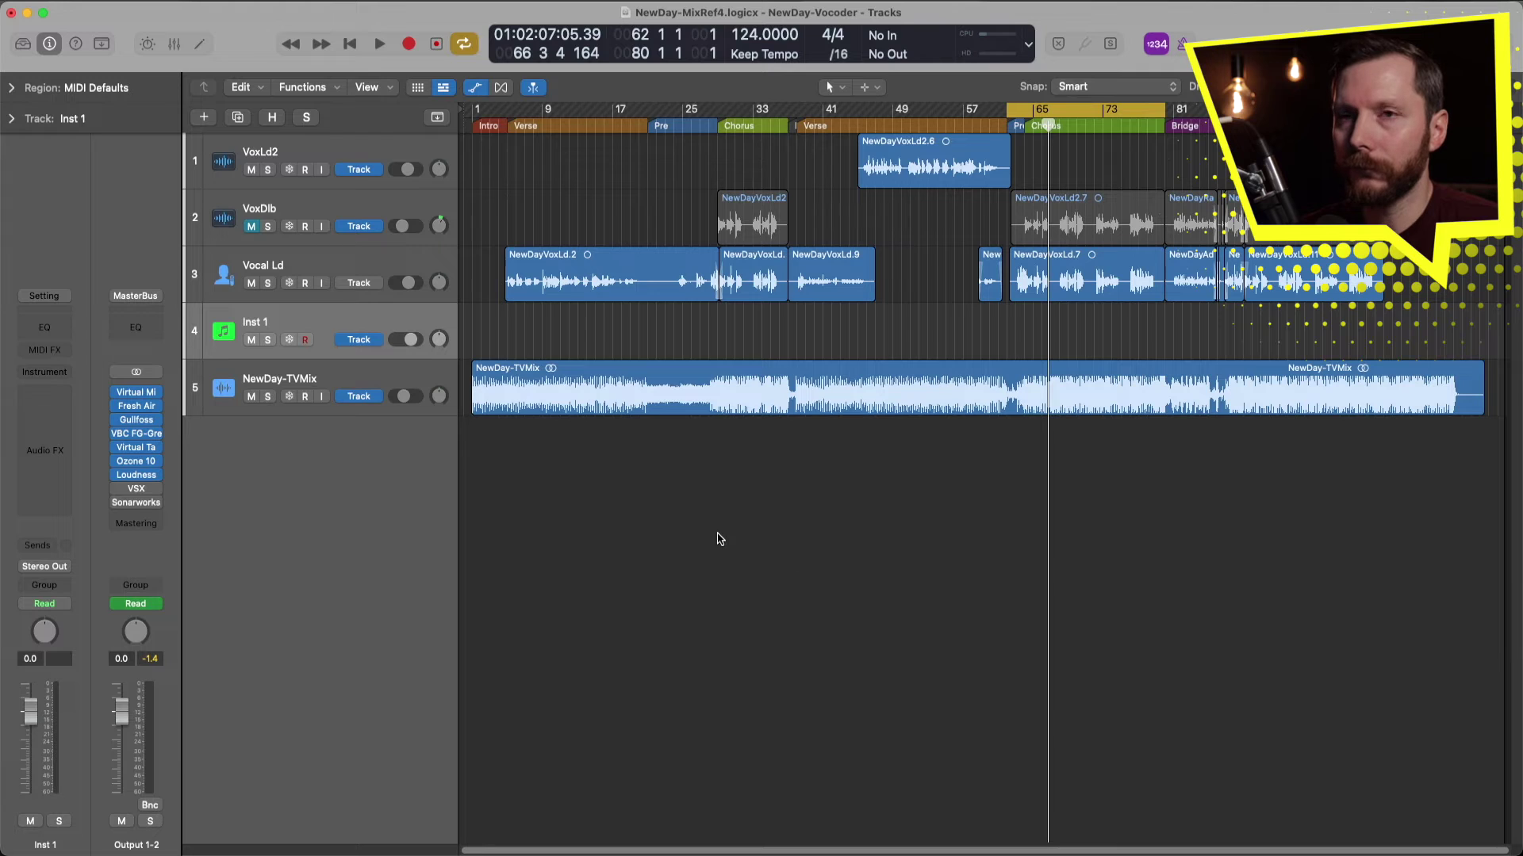
drag(338, 322, 340, 412)
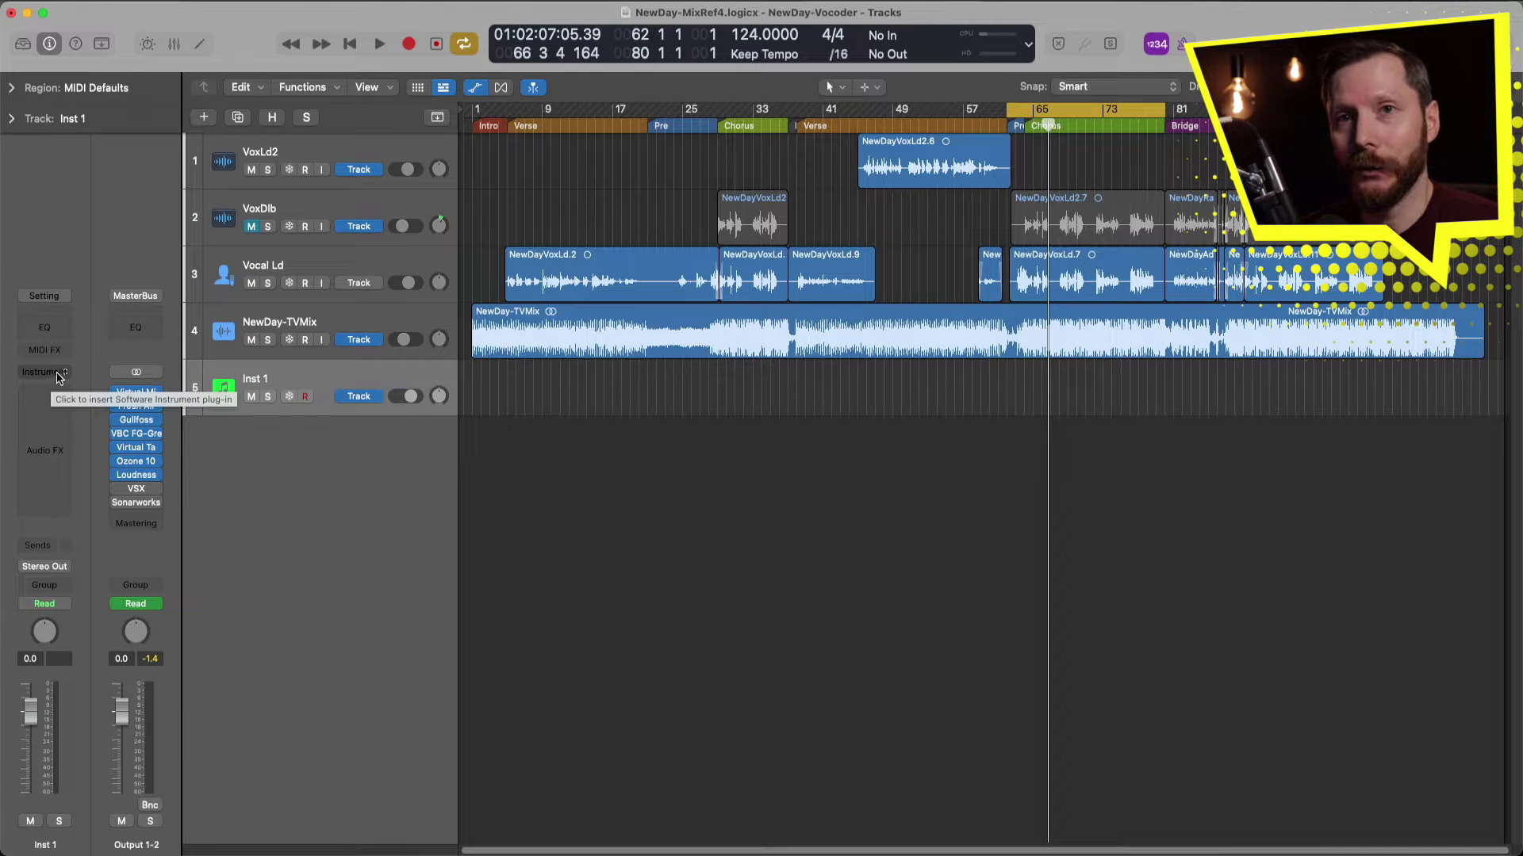
Load the stereo EVOC 20 PS vocoder synth on the new instrument track and move its window below the tracks.
click(47, 378)
mouse_move(63, 390)
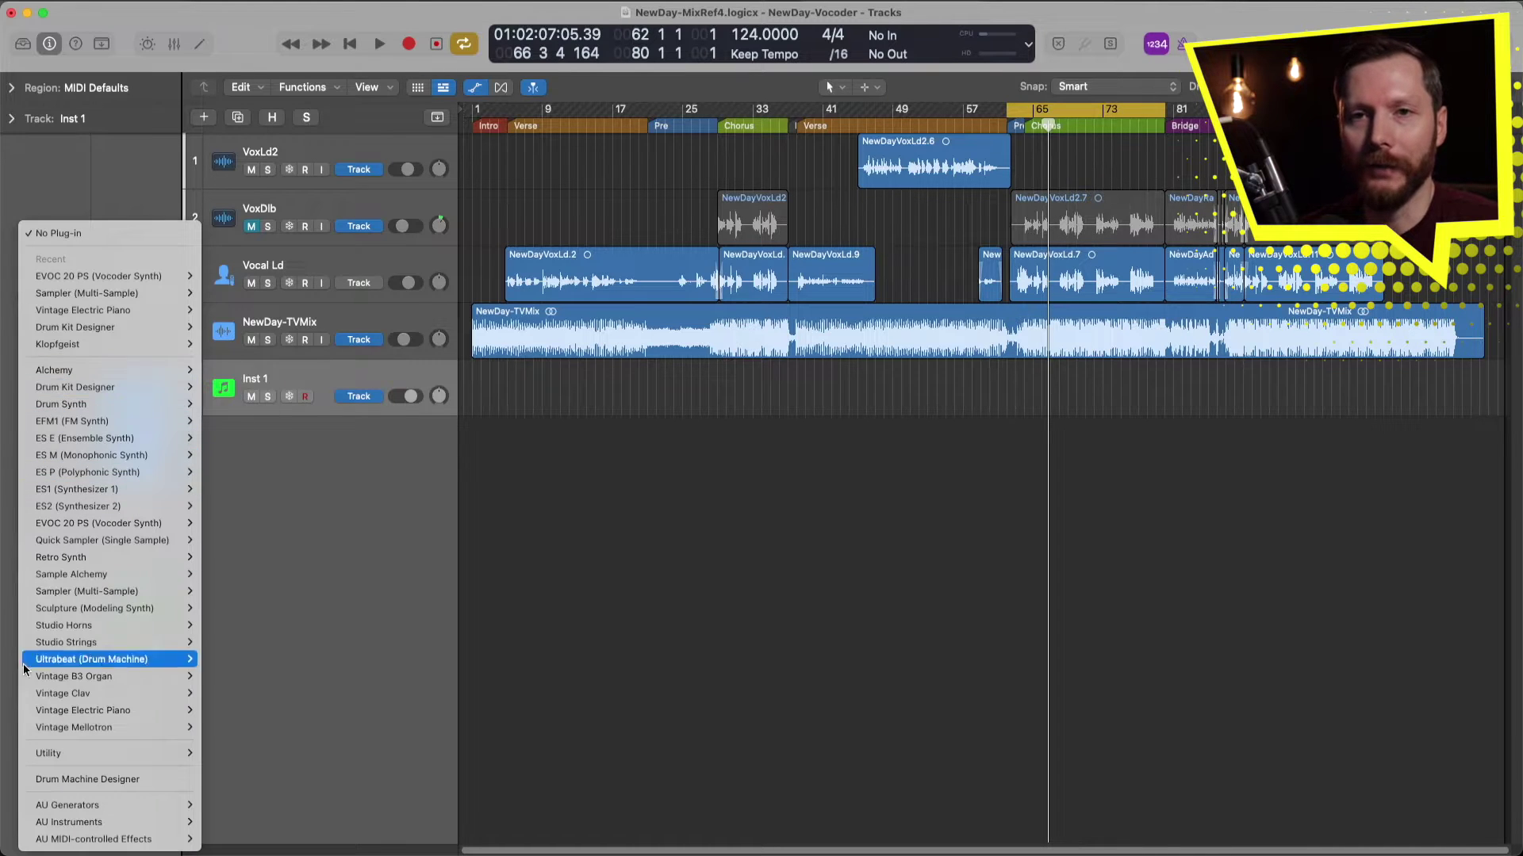
mouse_move(123, 377)
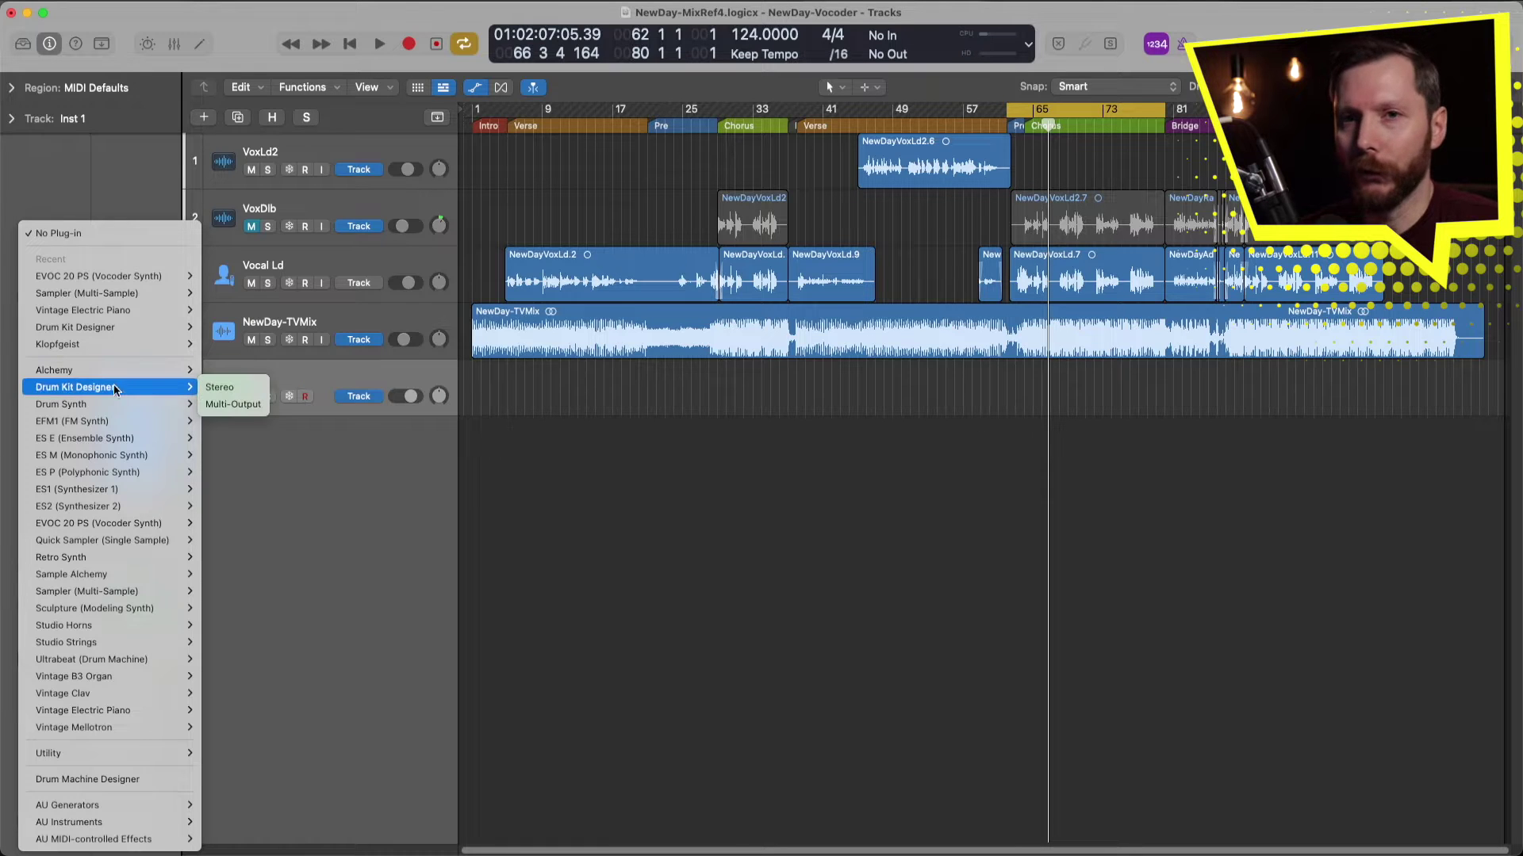
mouse_move(123, 537)
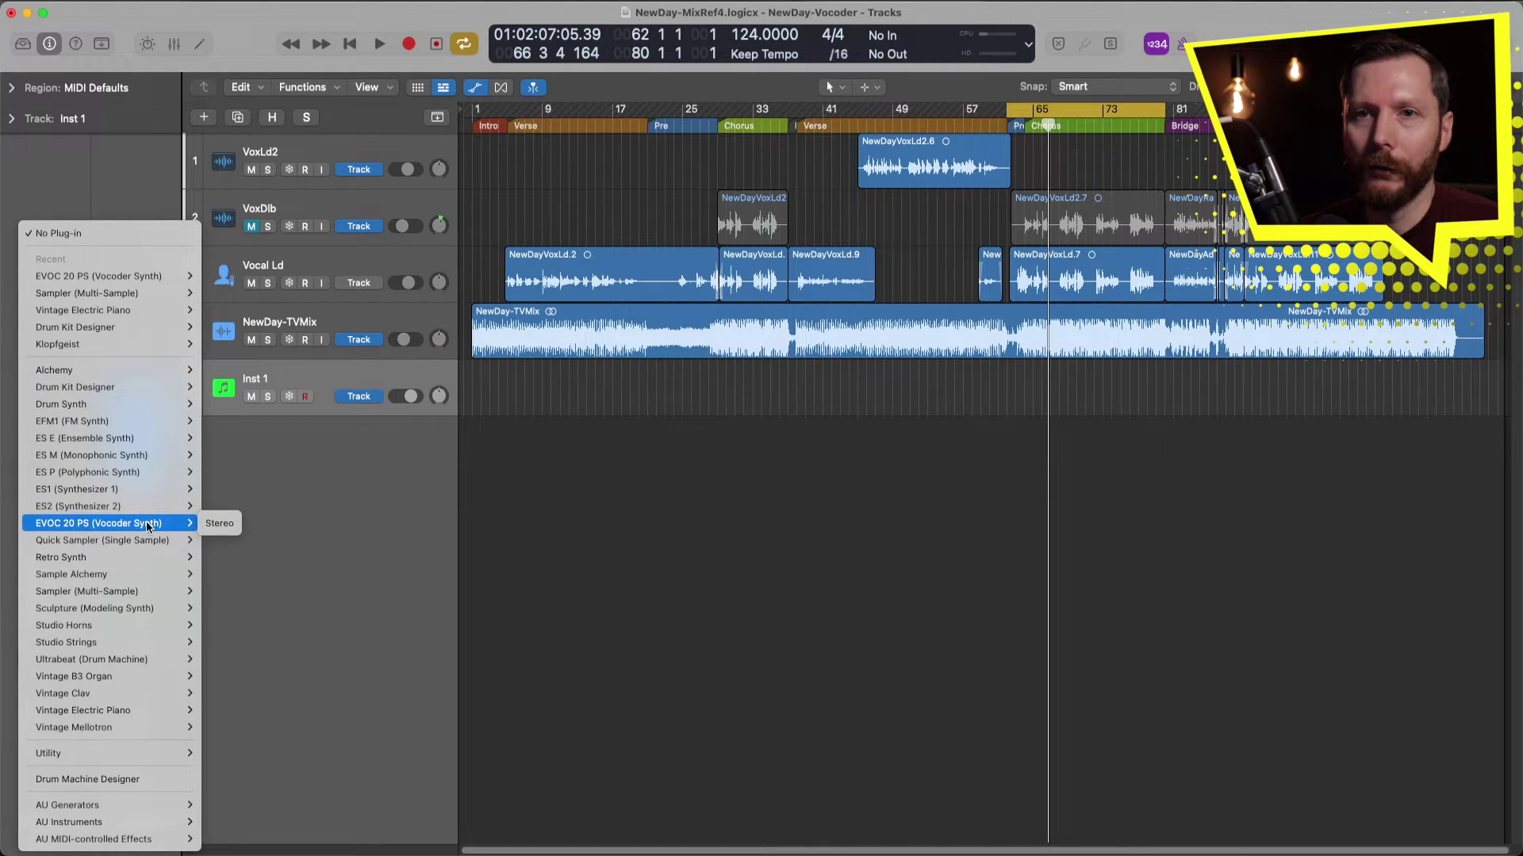
click(219, 524)
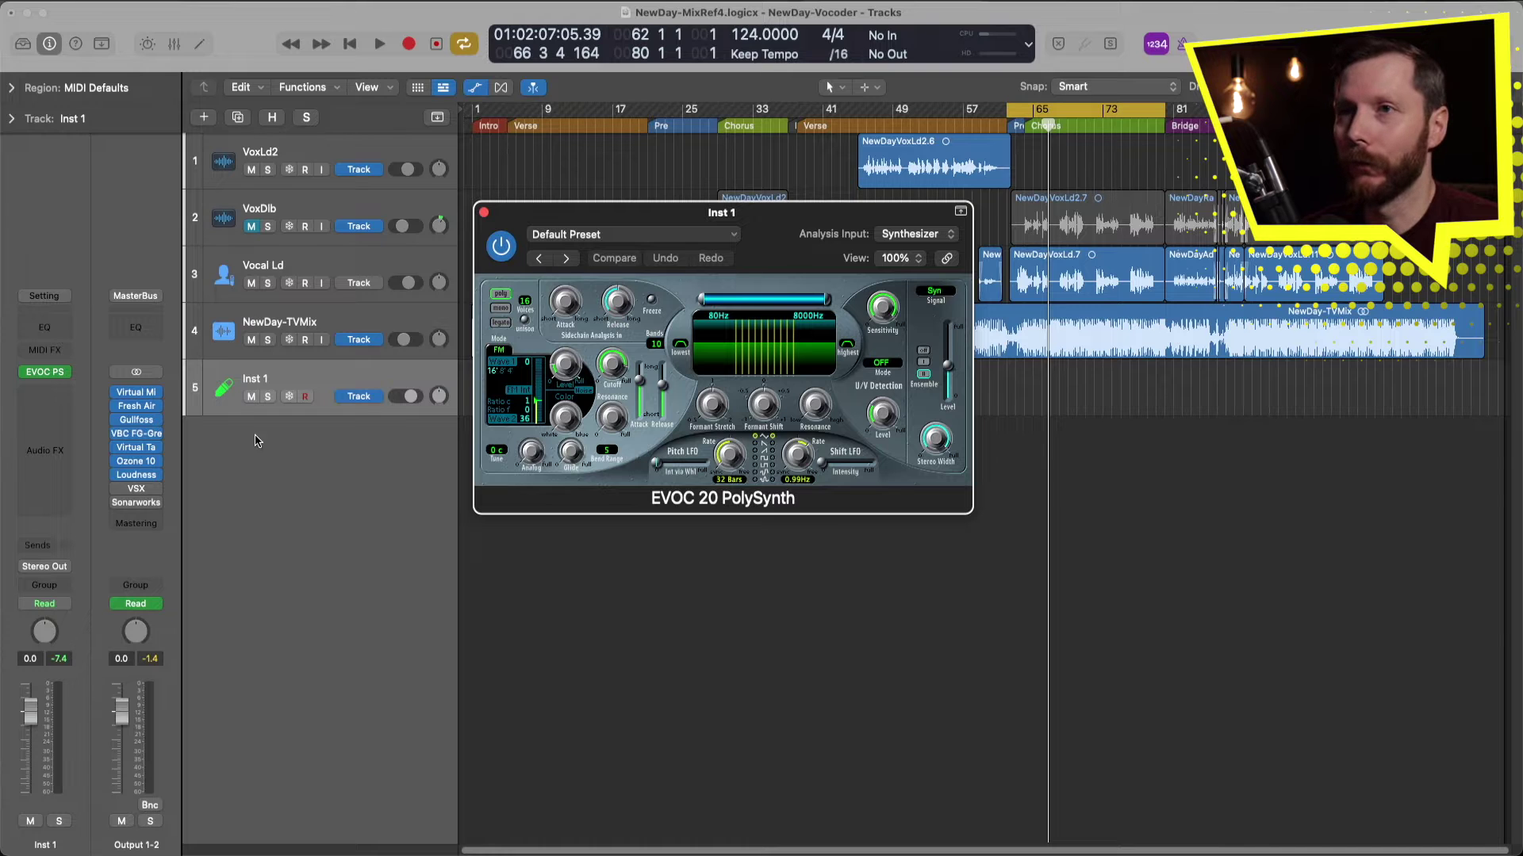
drag(545, 214, 610, 465)
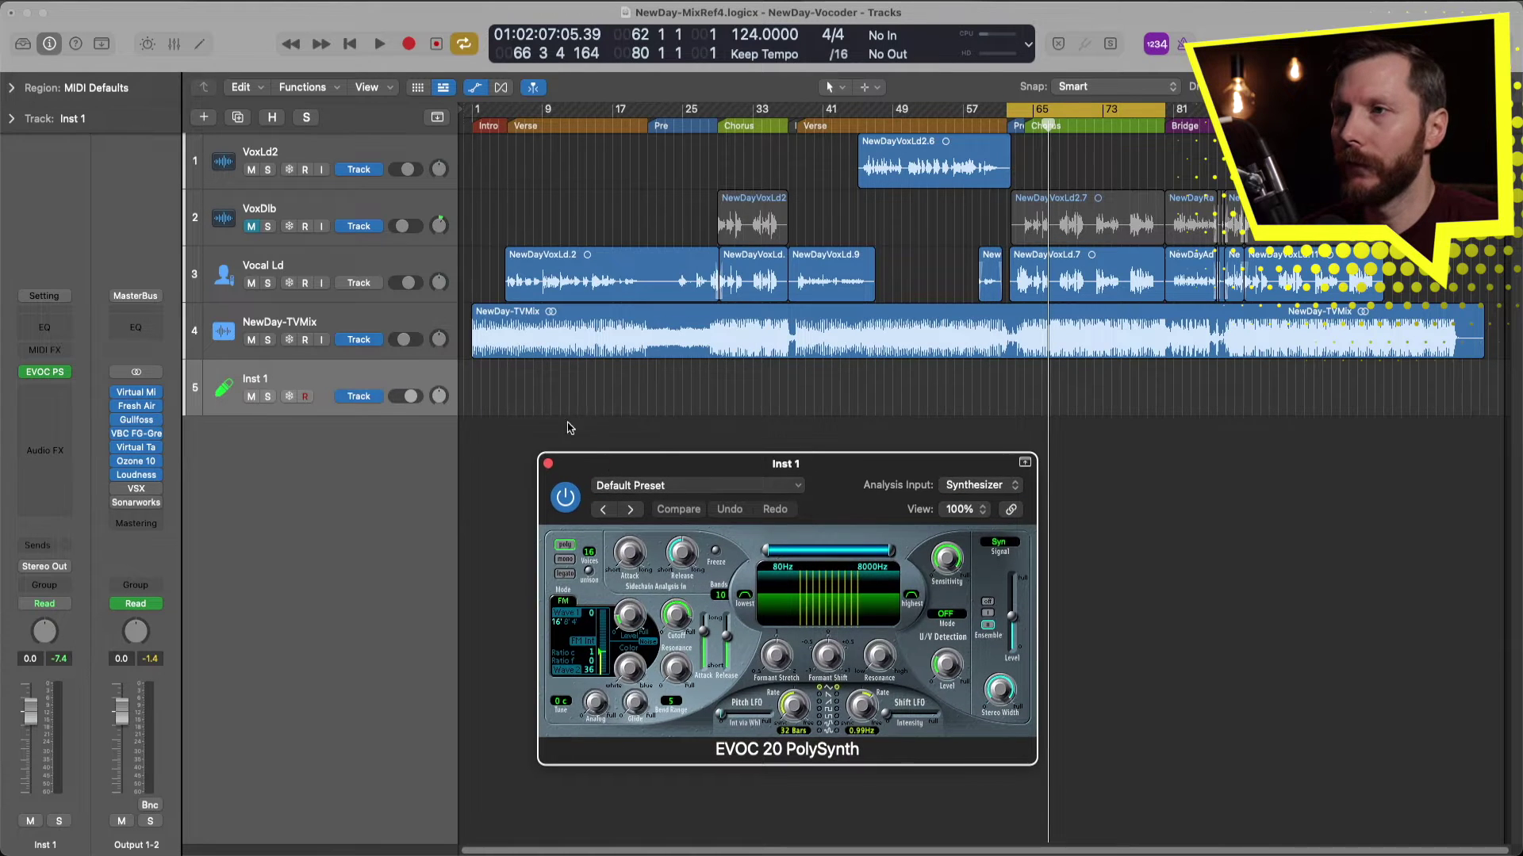
Listen to the Vocal Ld track soloed in the last chorus, and unsolo it to hear it with the mix.
click(268, 283)
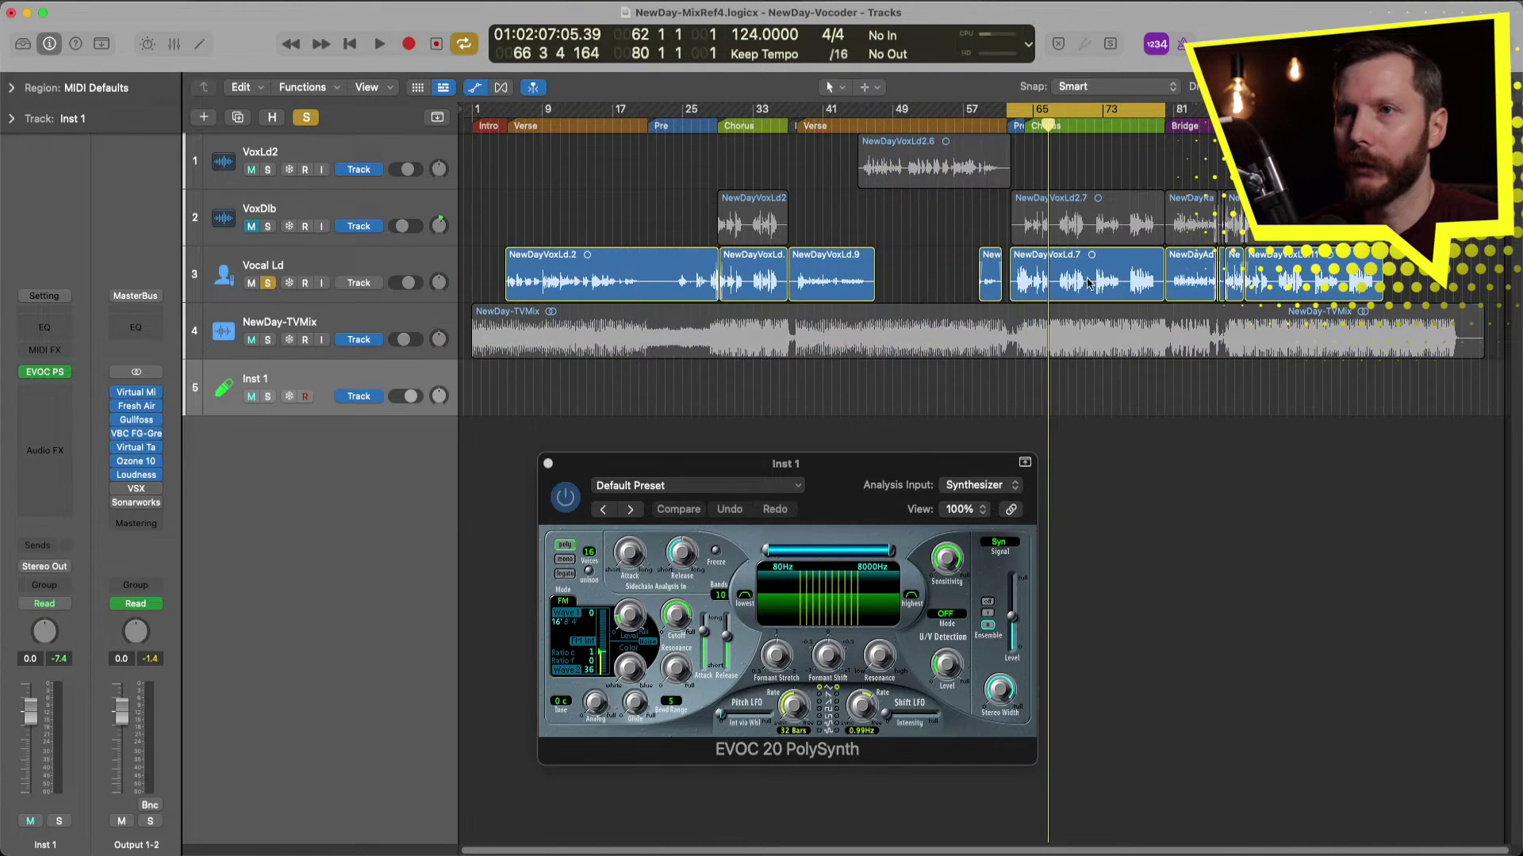
click(1003, 275)
key(space)
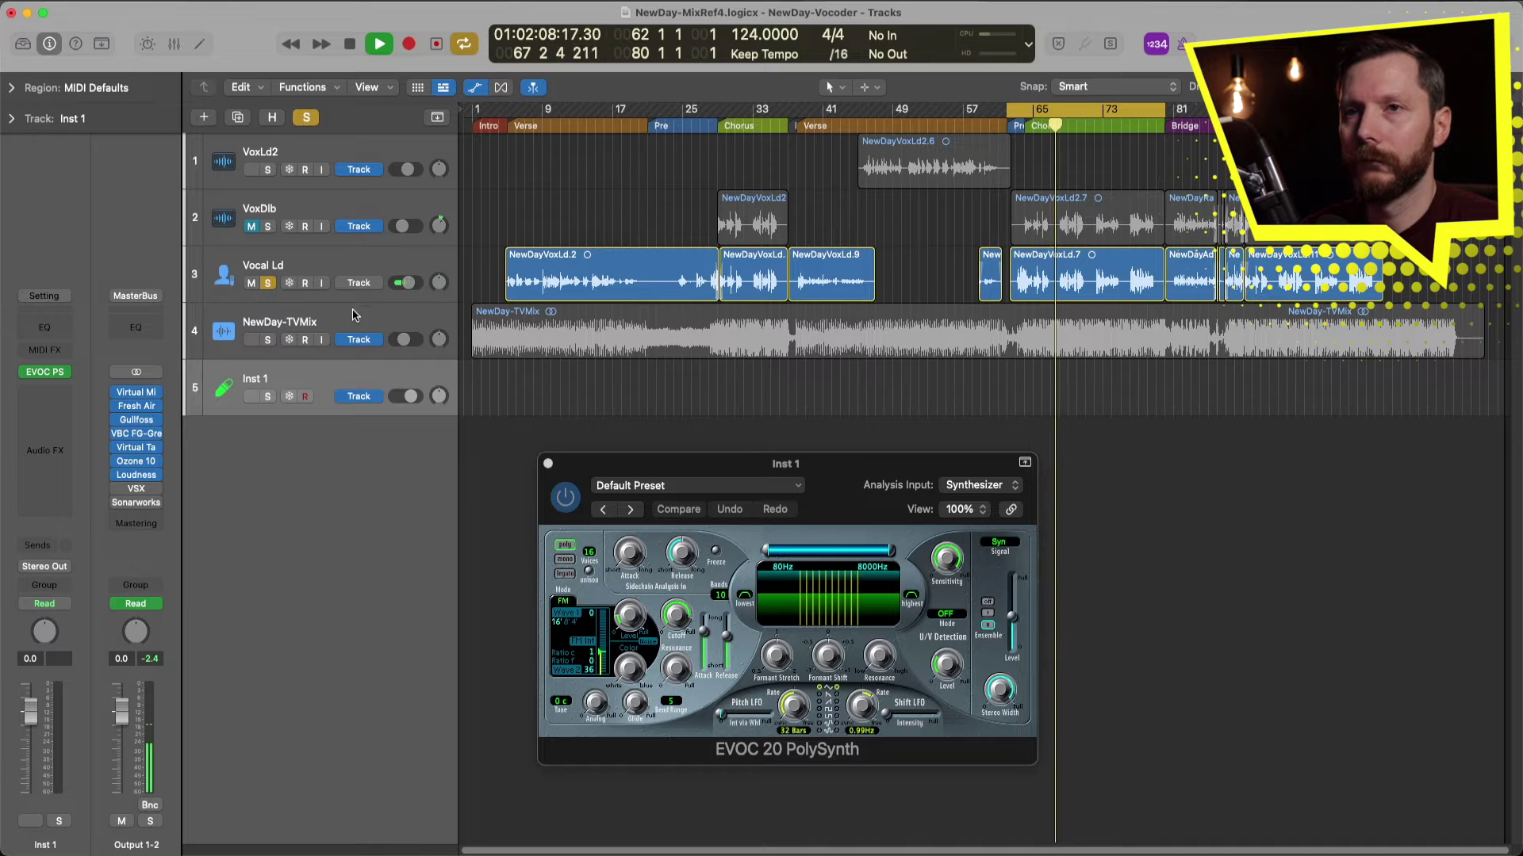
click(269, 284)
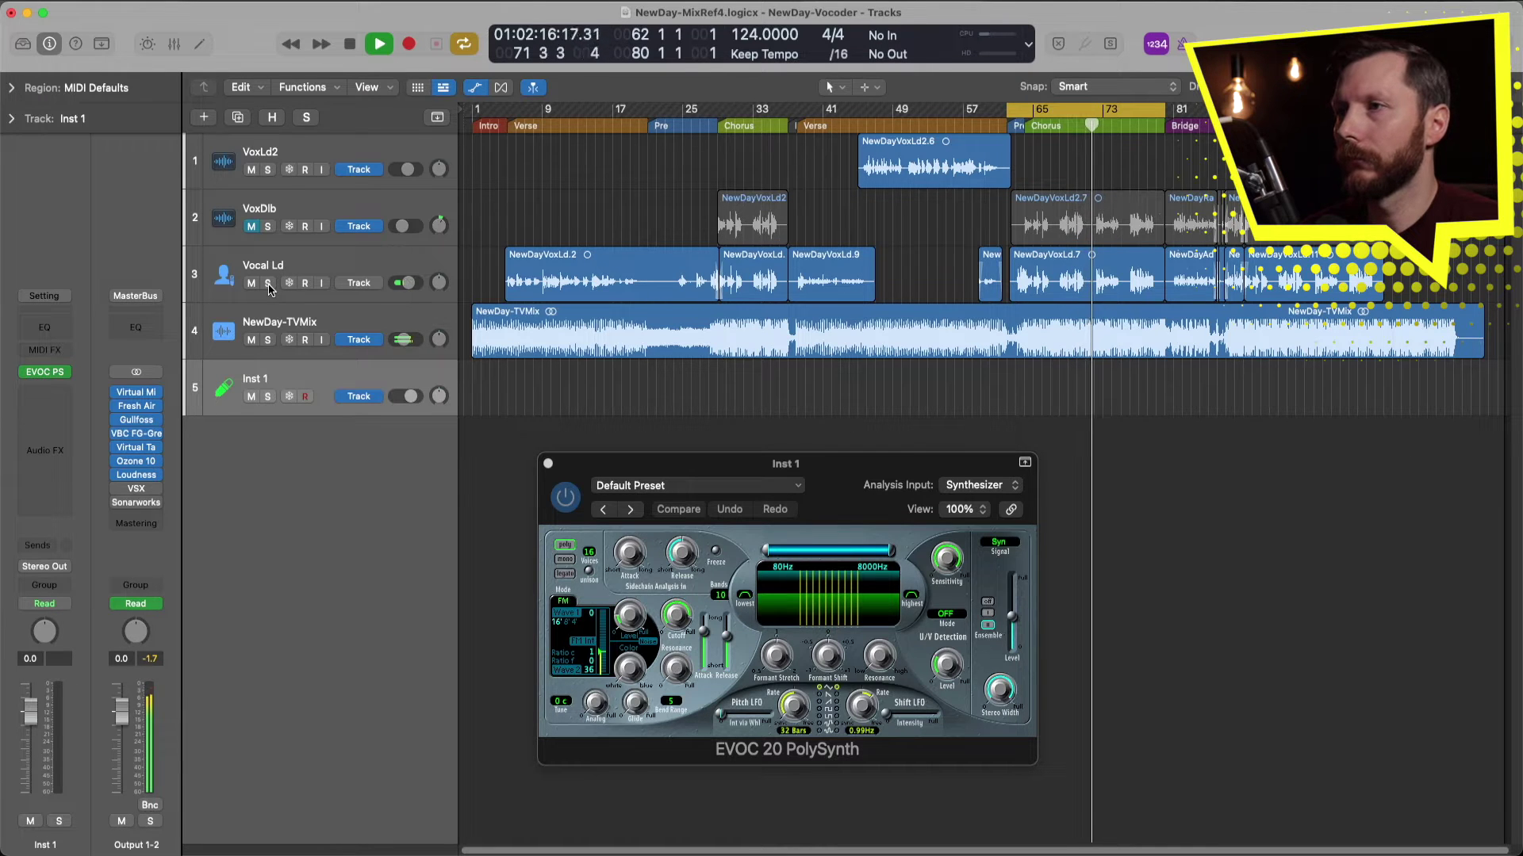
key(space)
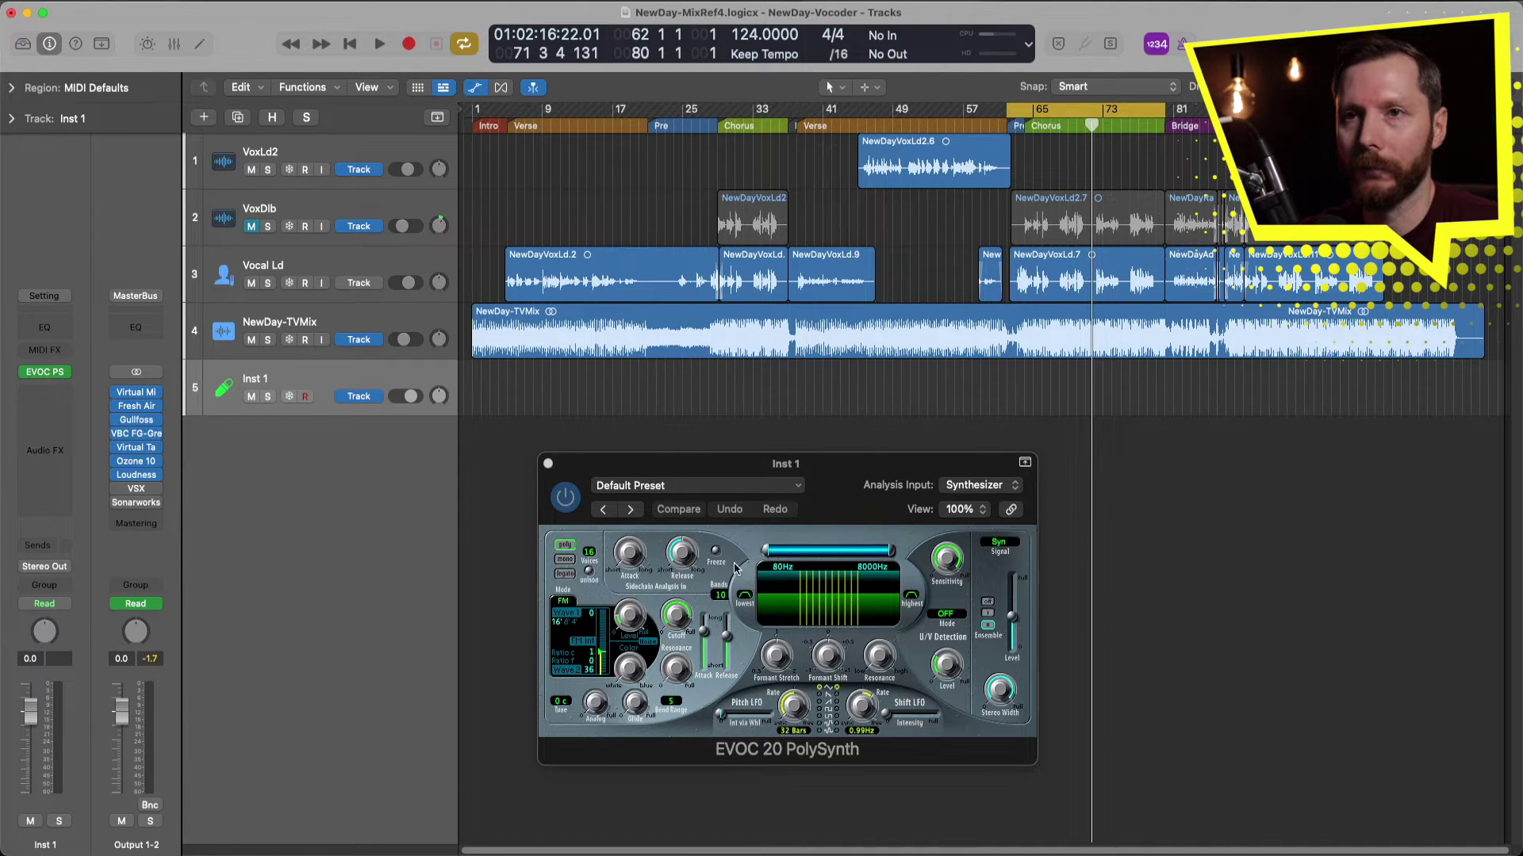
Rename the Inst 1 track as Vocoder.
double_click(267, 379)
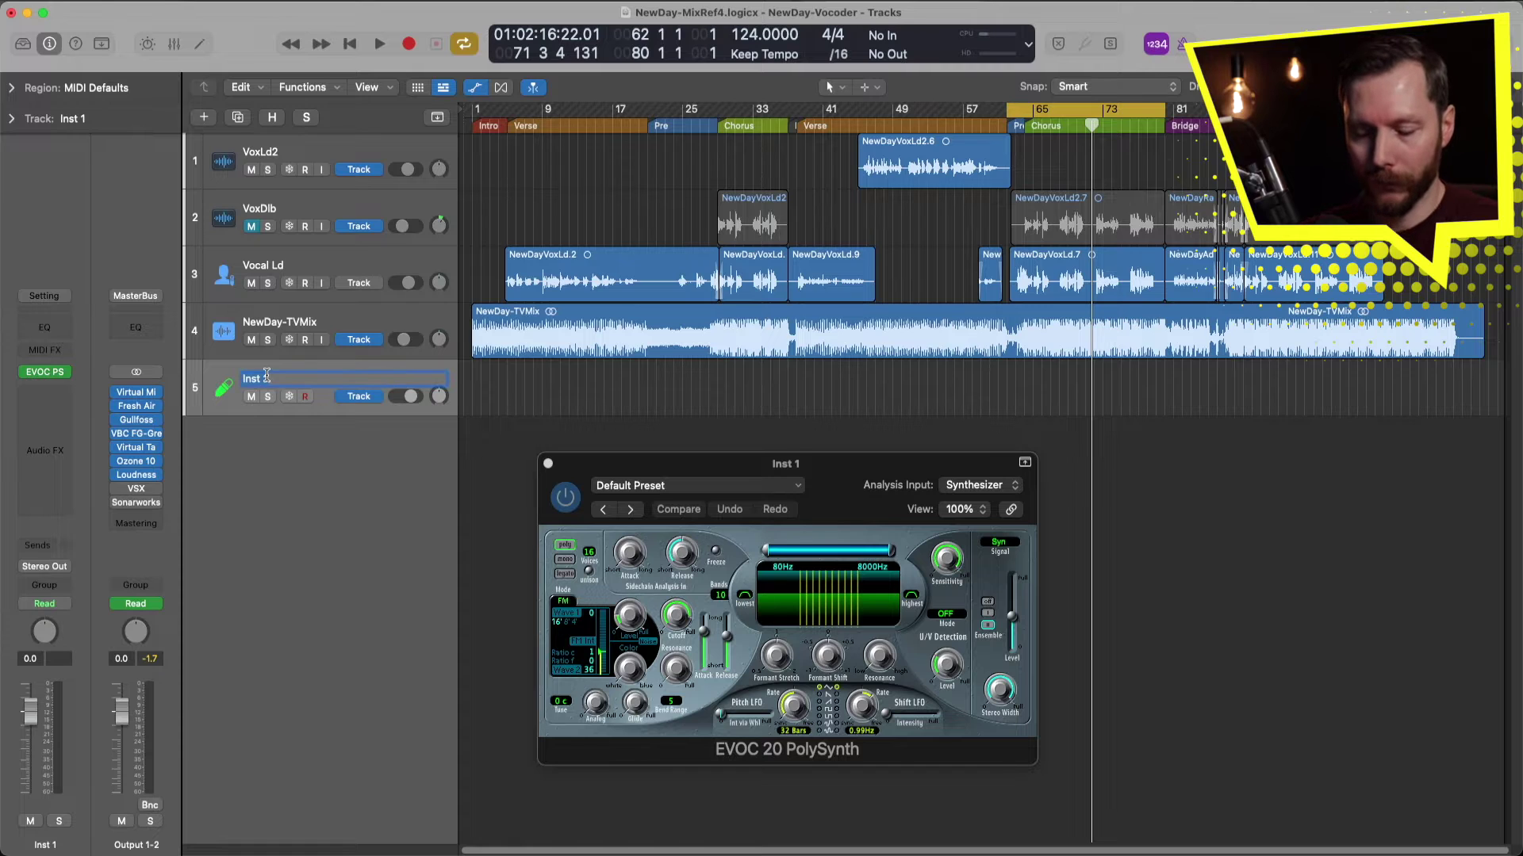
text(Vocoder)
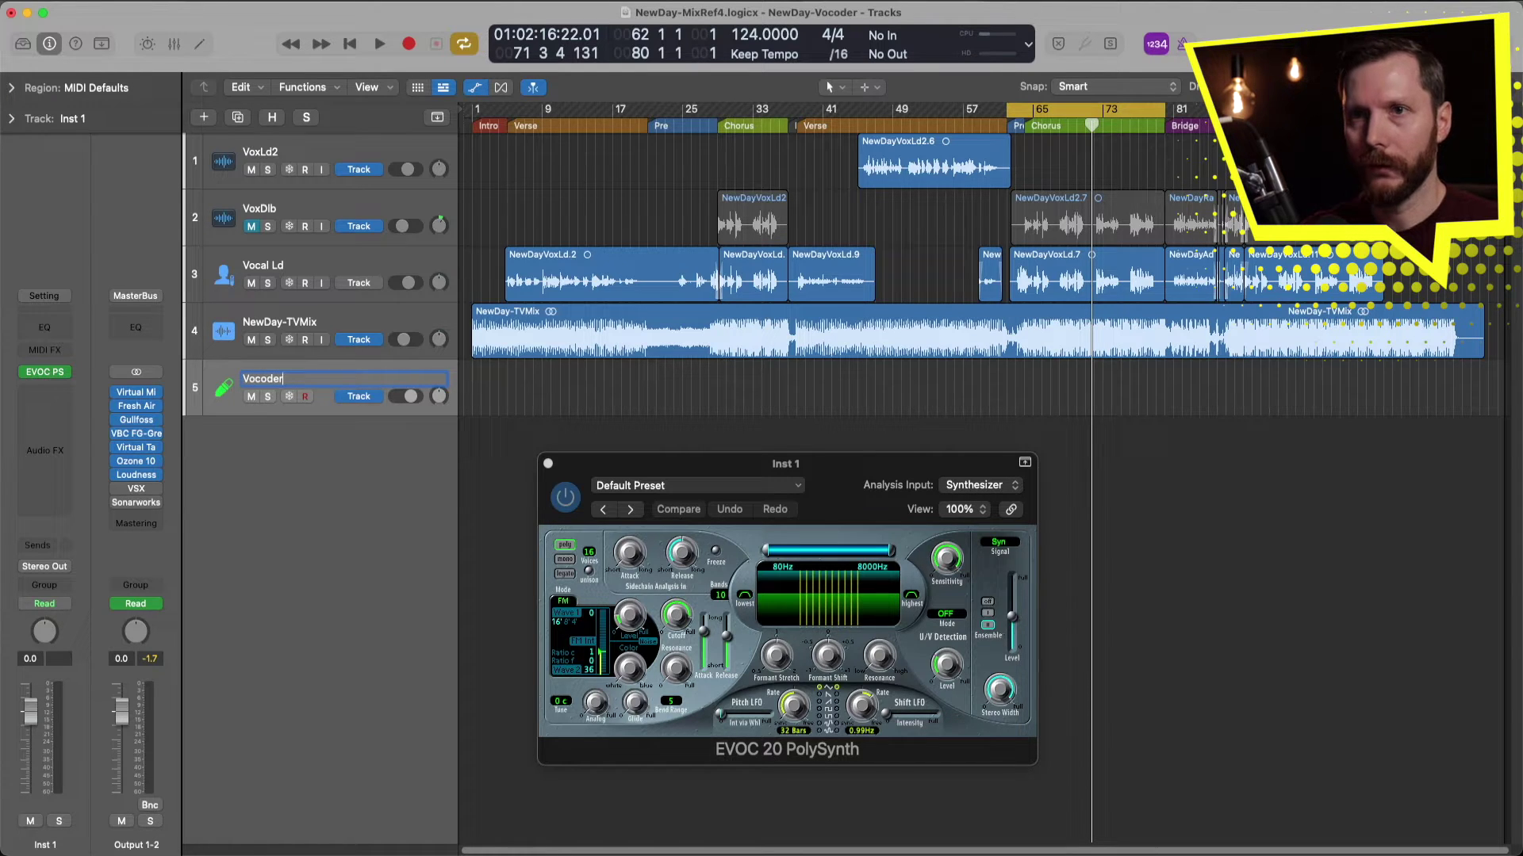
key(Return)
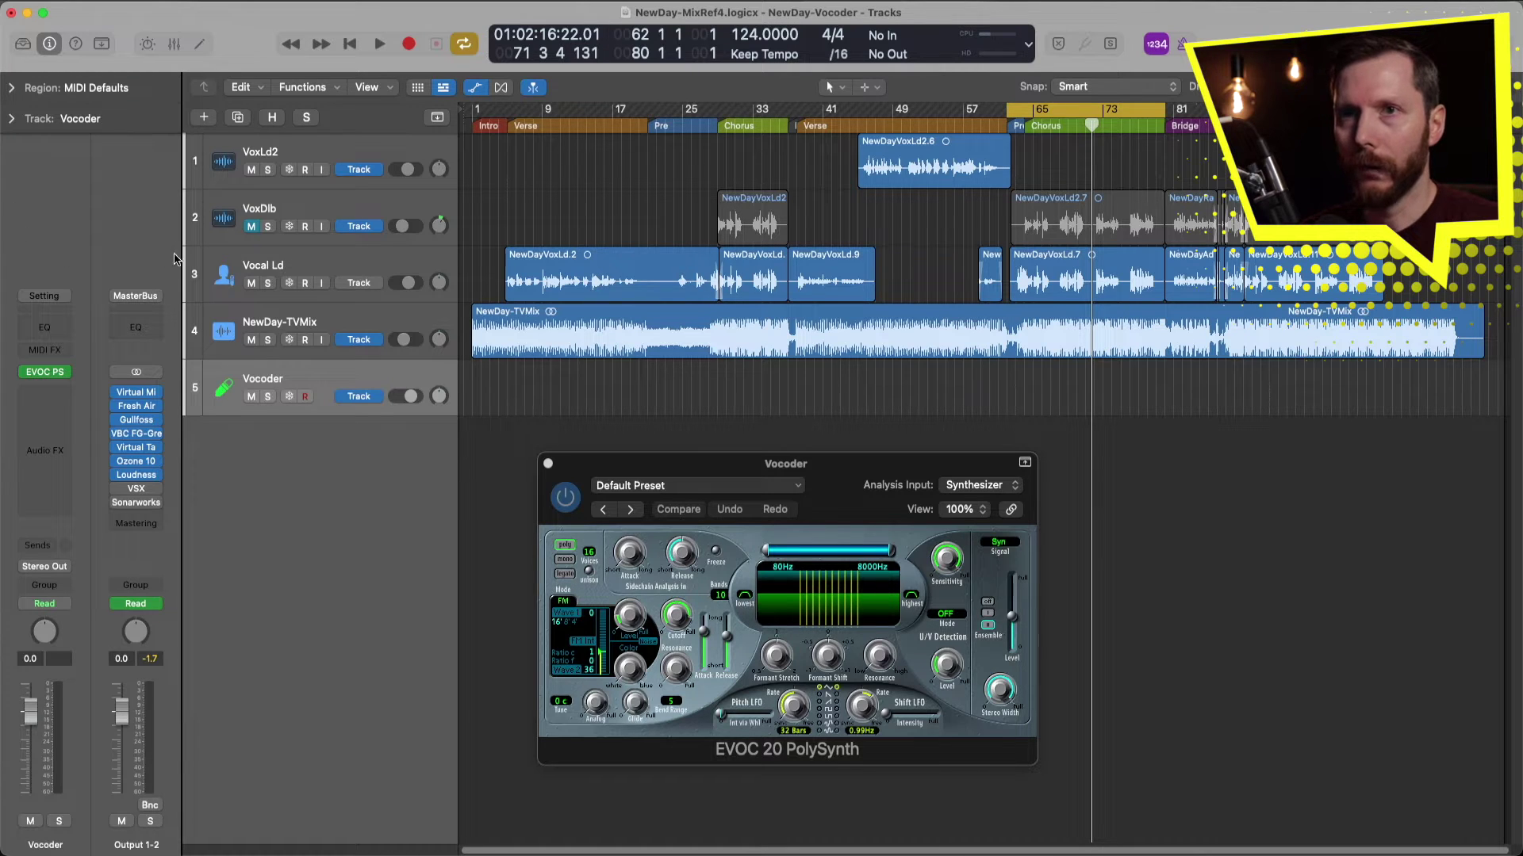
Mute the Vocal Ld track and record a MIDI chord part on the Vocoder track from bar 64 to bar 80.
click(251, 283)
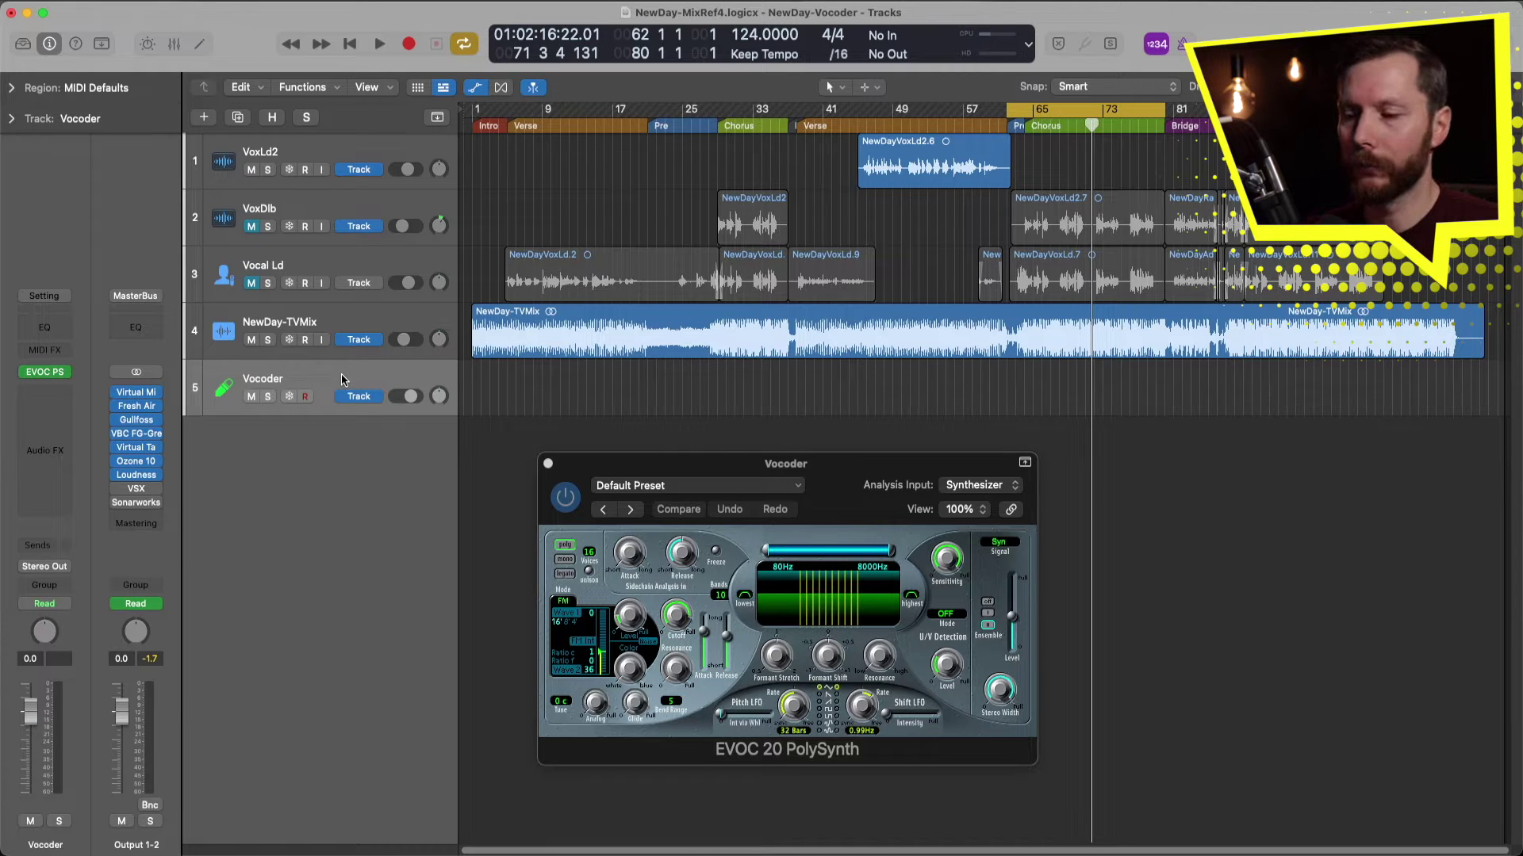
key(r)
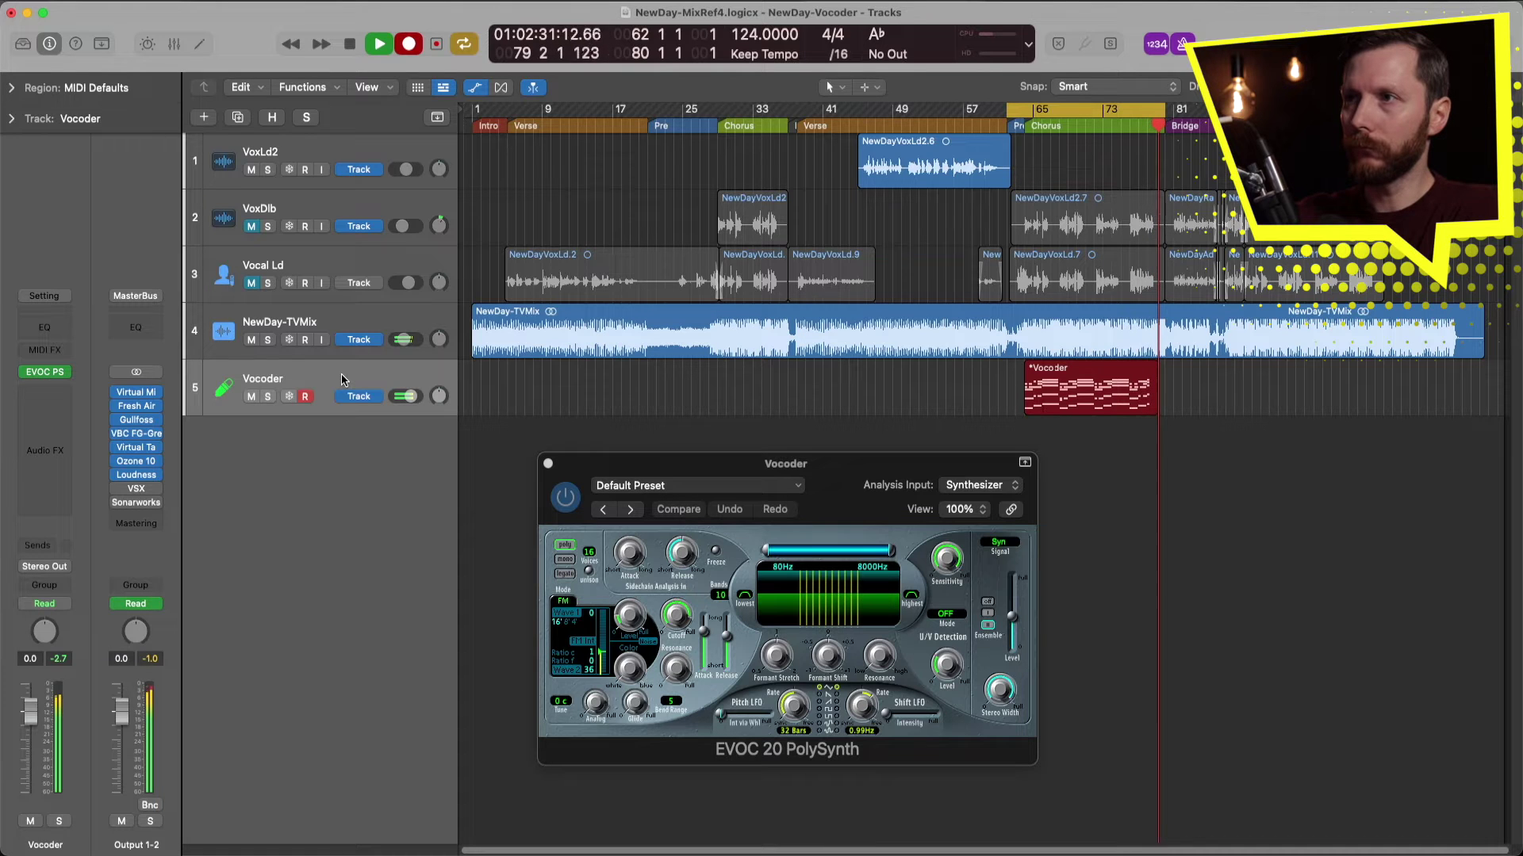
key(space)
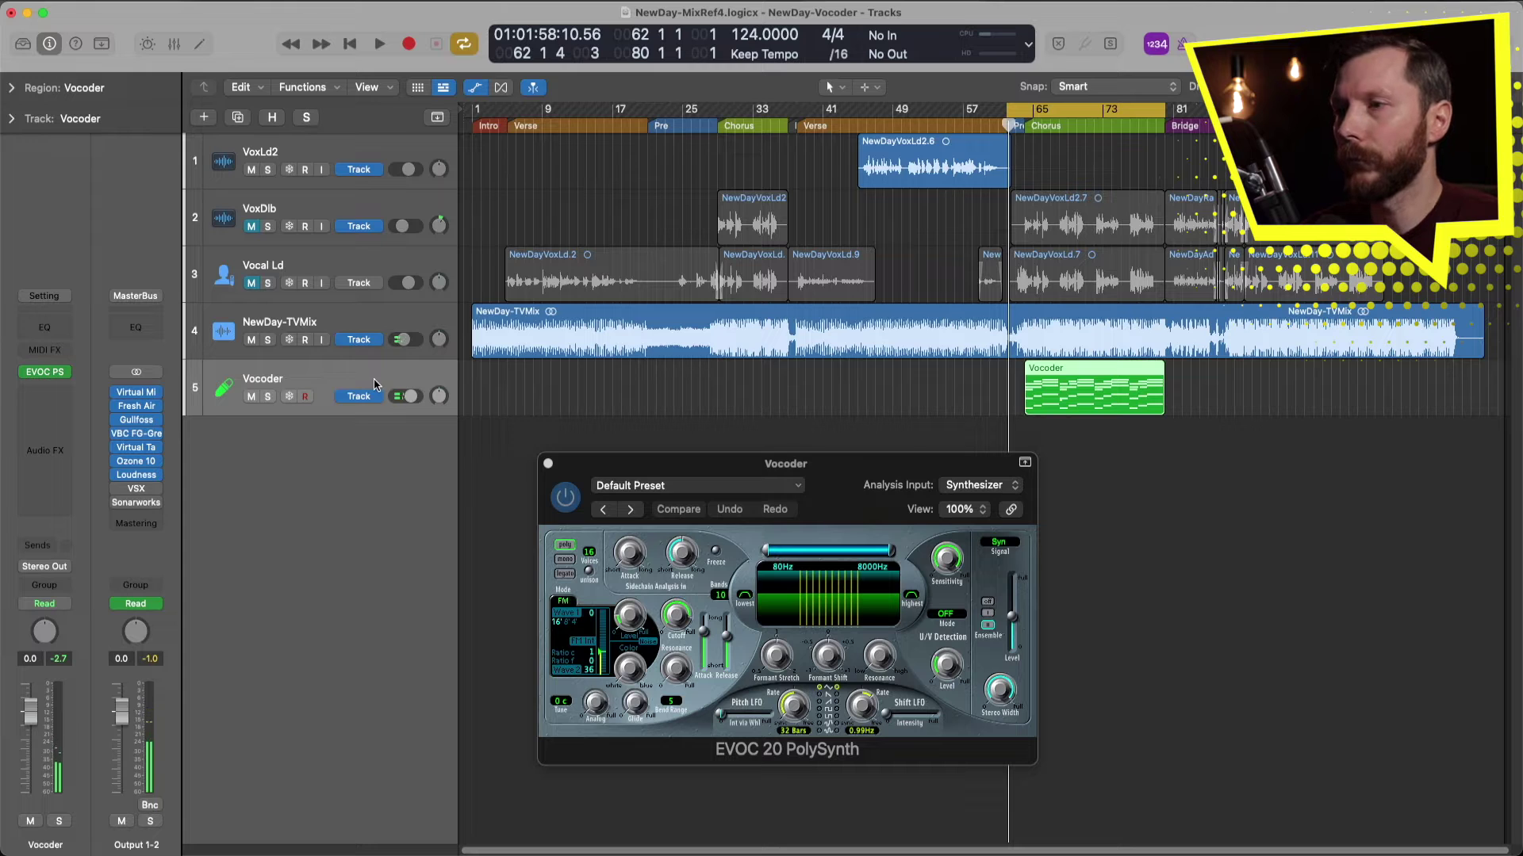
Open the recorded Vocoder region in an enlarged Piano Roll and delete the stray short note at bar 68.
double_click(1084, 370)
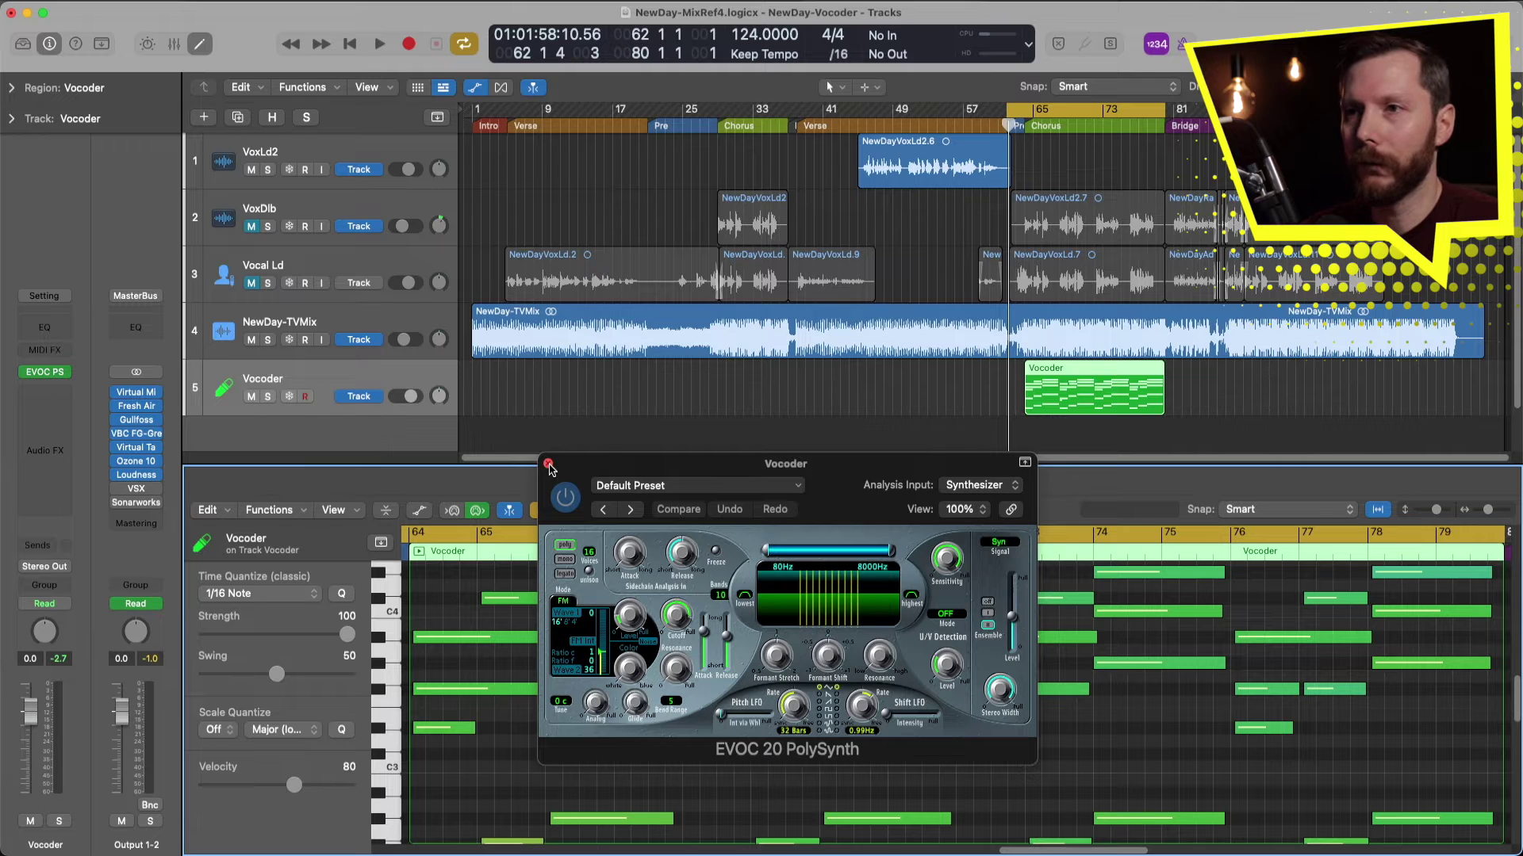
click(549, 464)
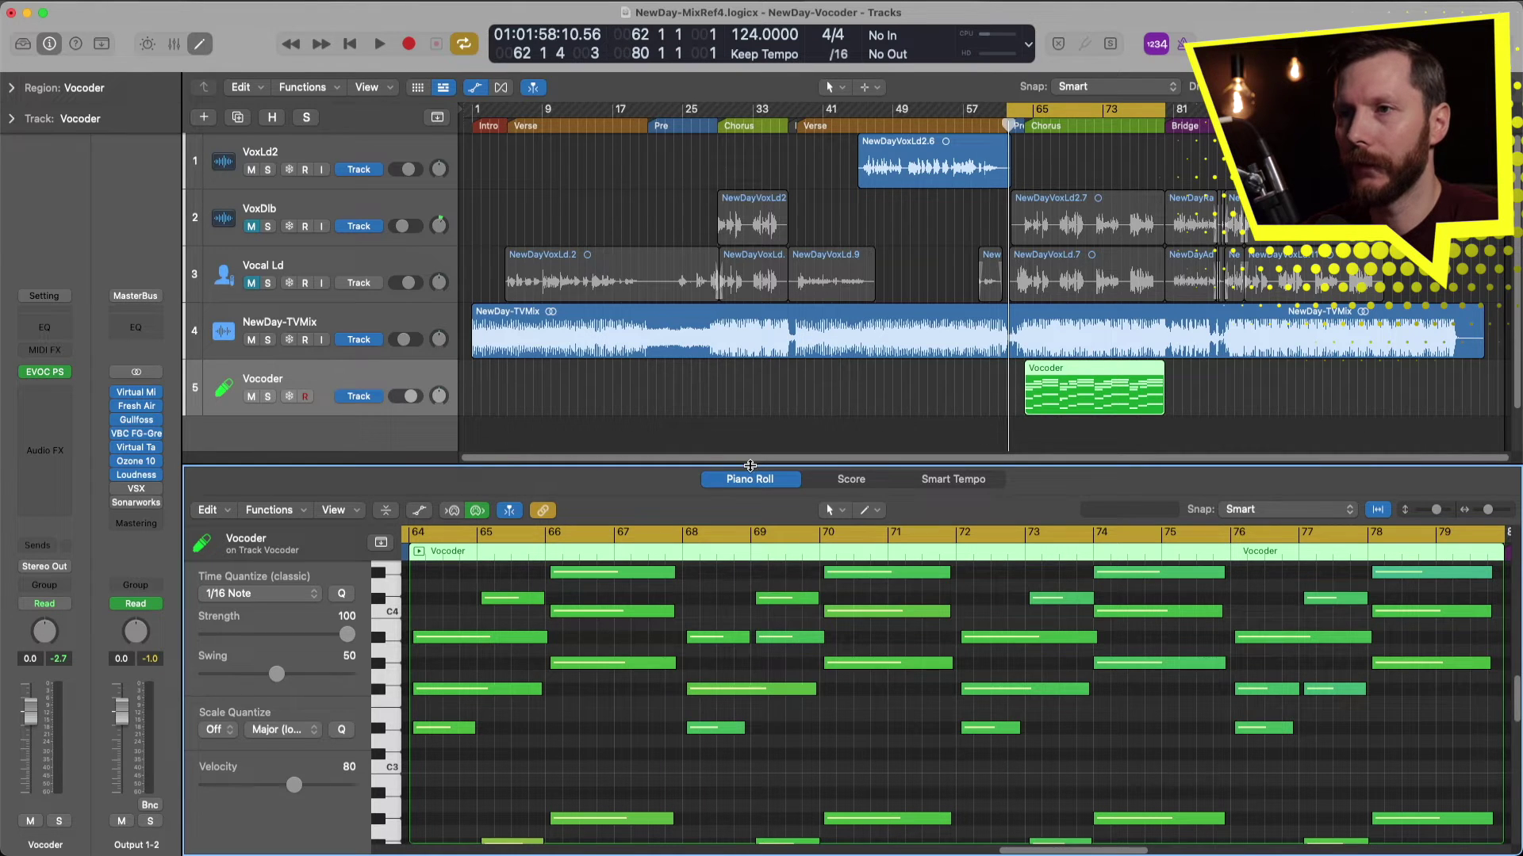
drag(749, 465, 750, 309)
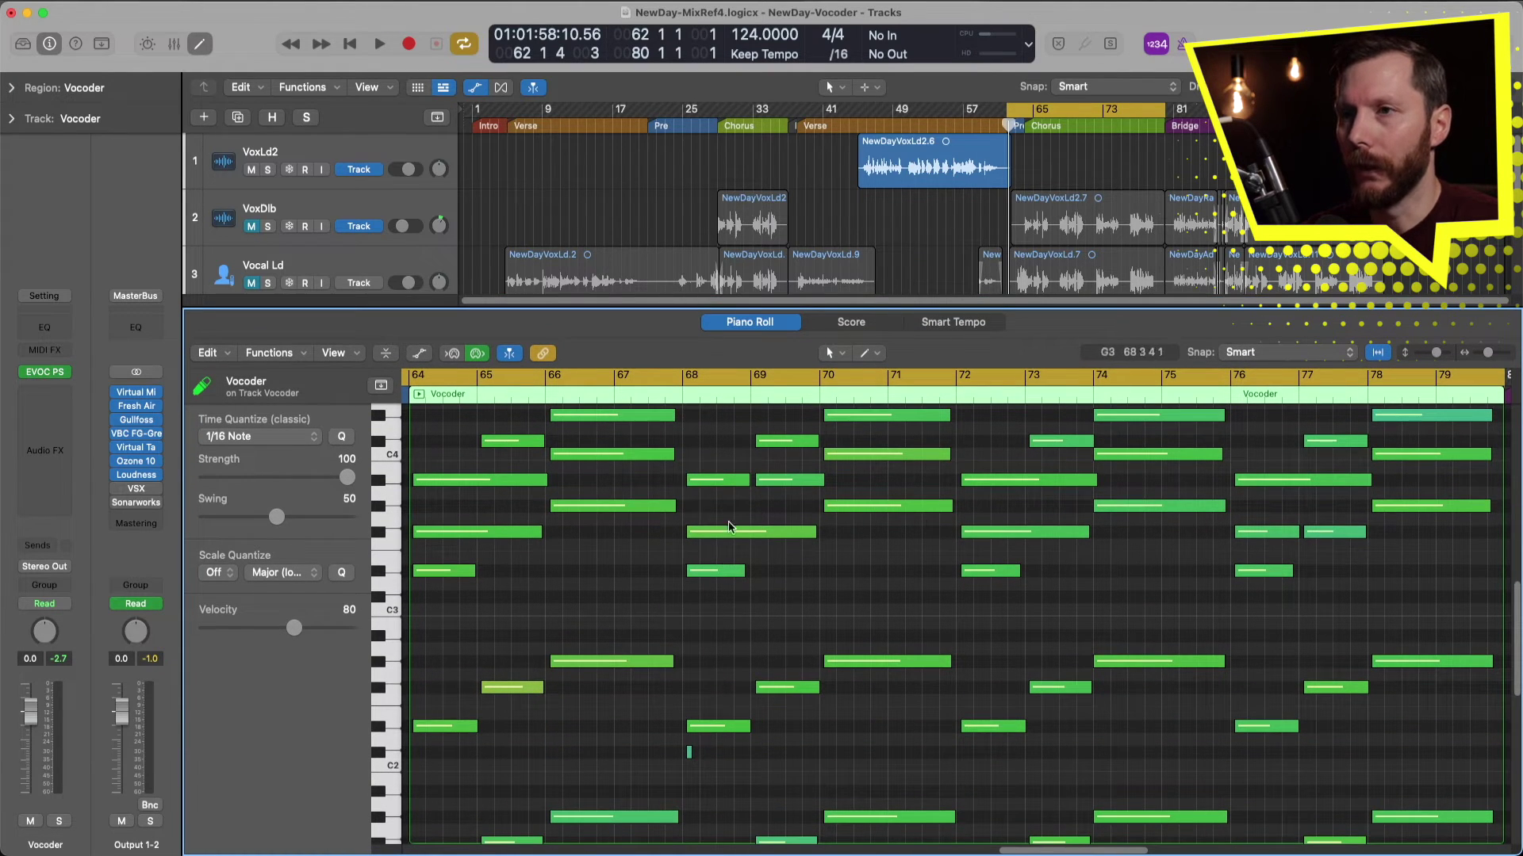
scroll(830, 534, down, 2)
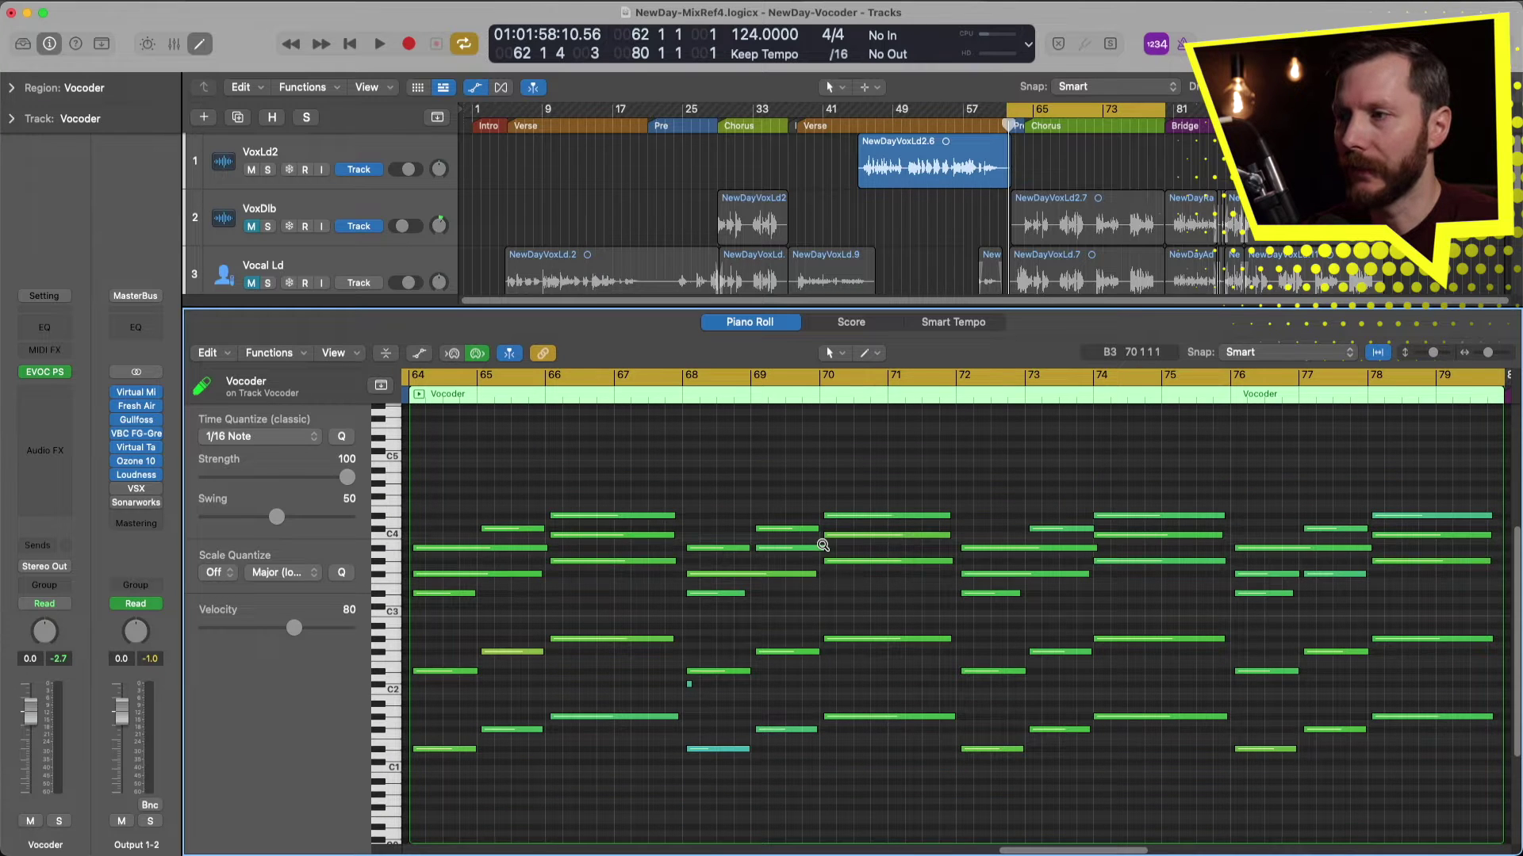
scroll(822, 545, down, 1)
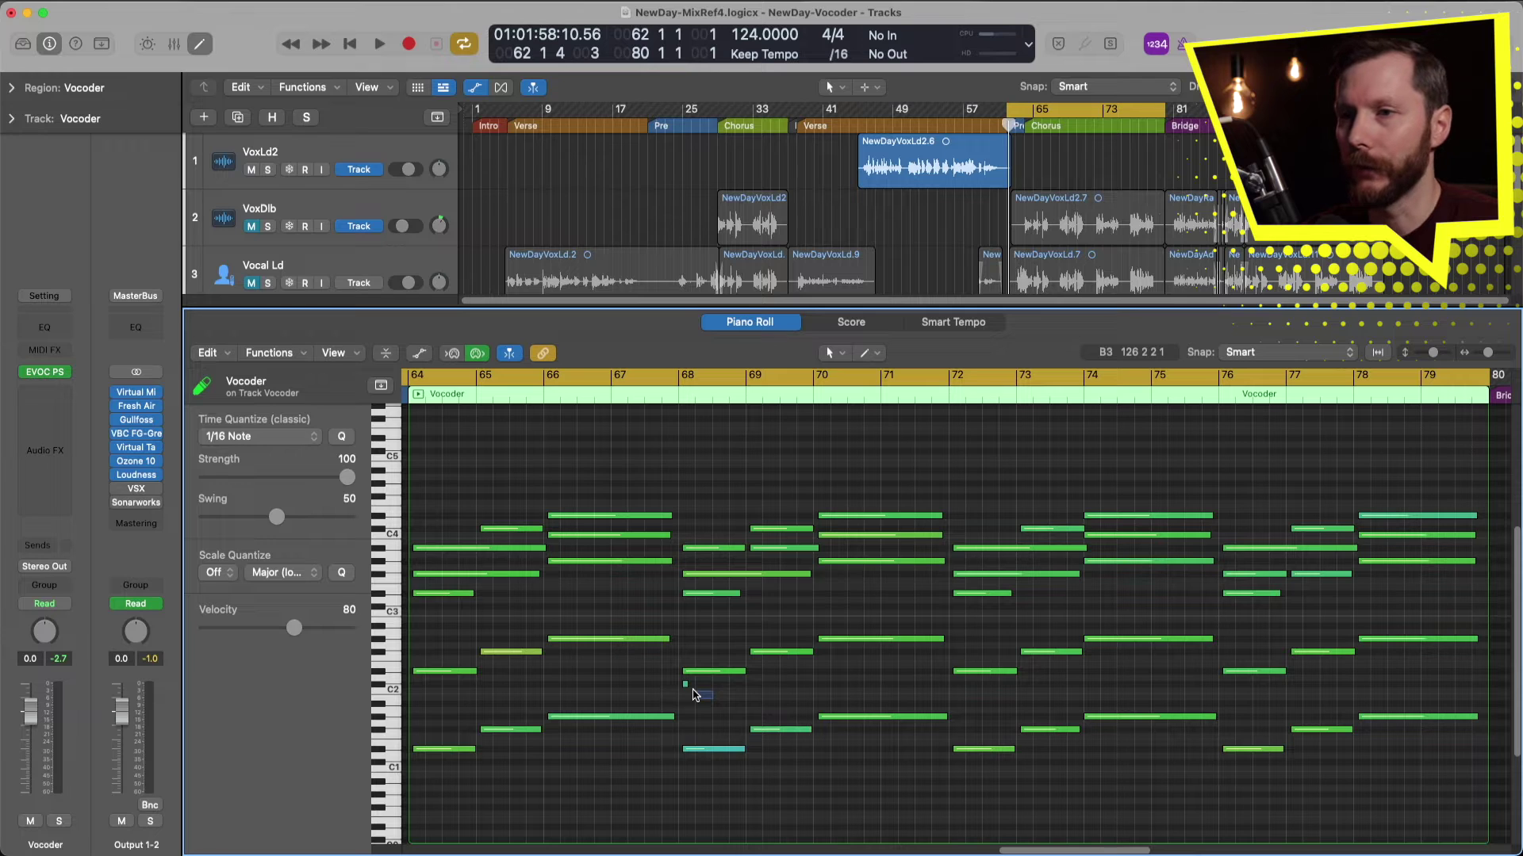
drag(694, 696, 672, 678)
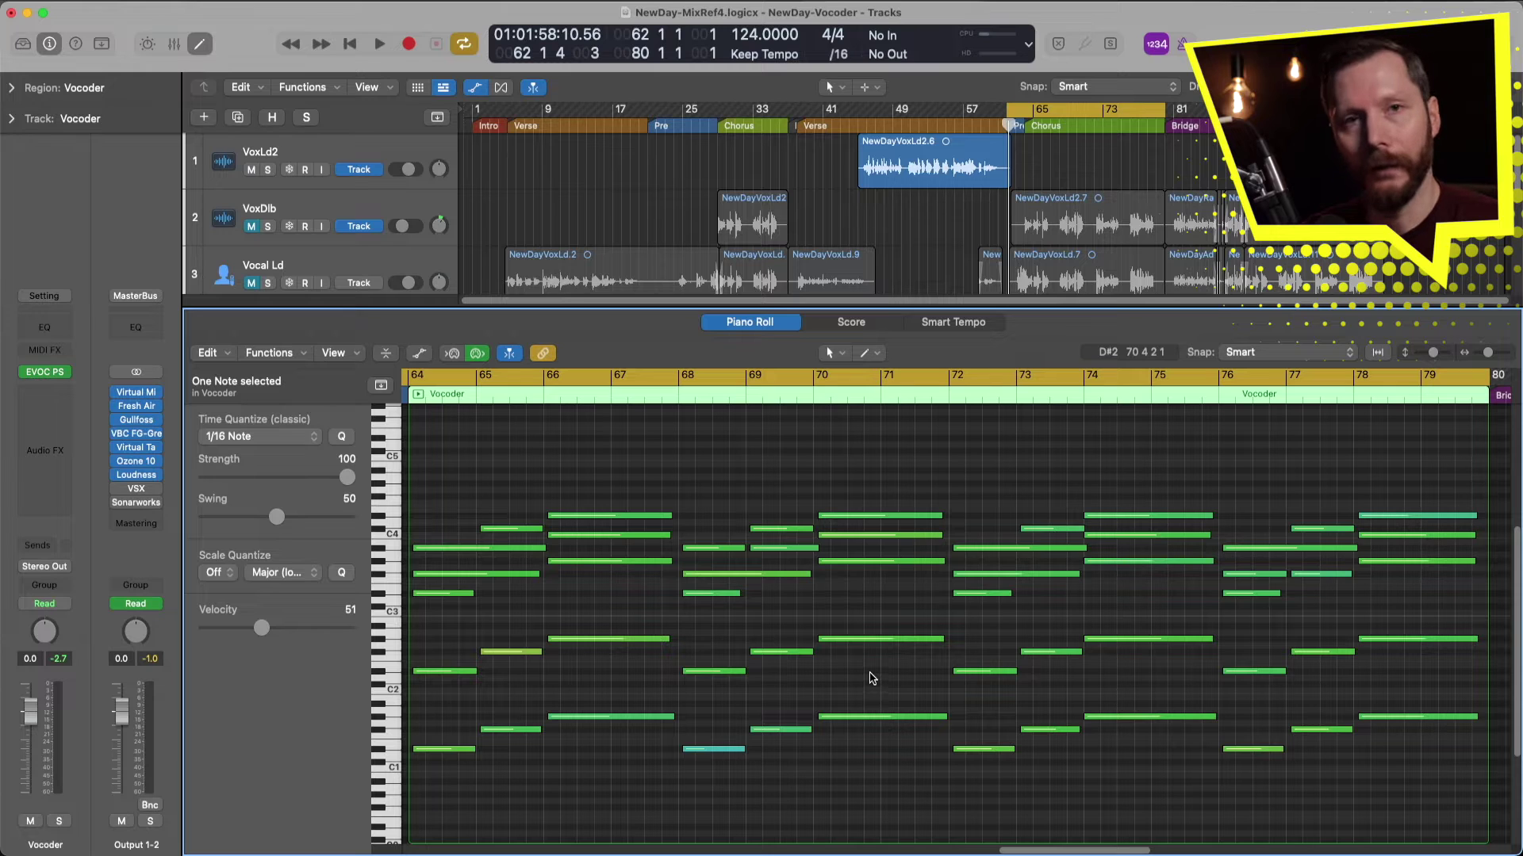
Quantize all notes of the Vocoder region to 1/4 Note and close the Piano Roll.
key(super+a)
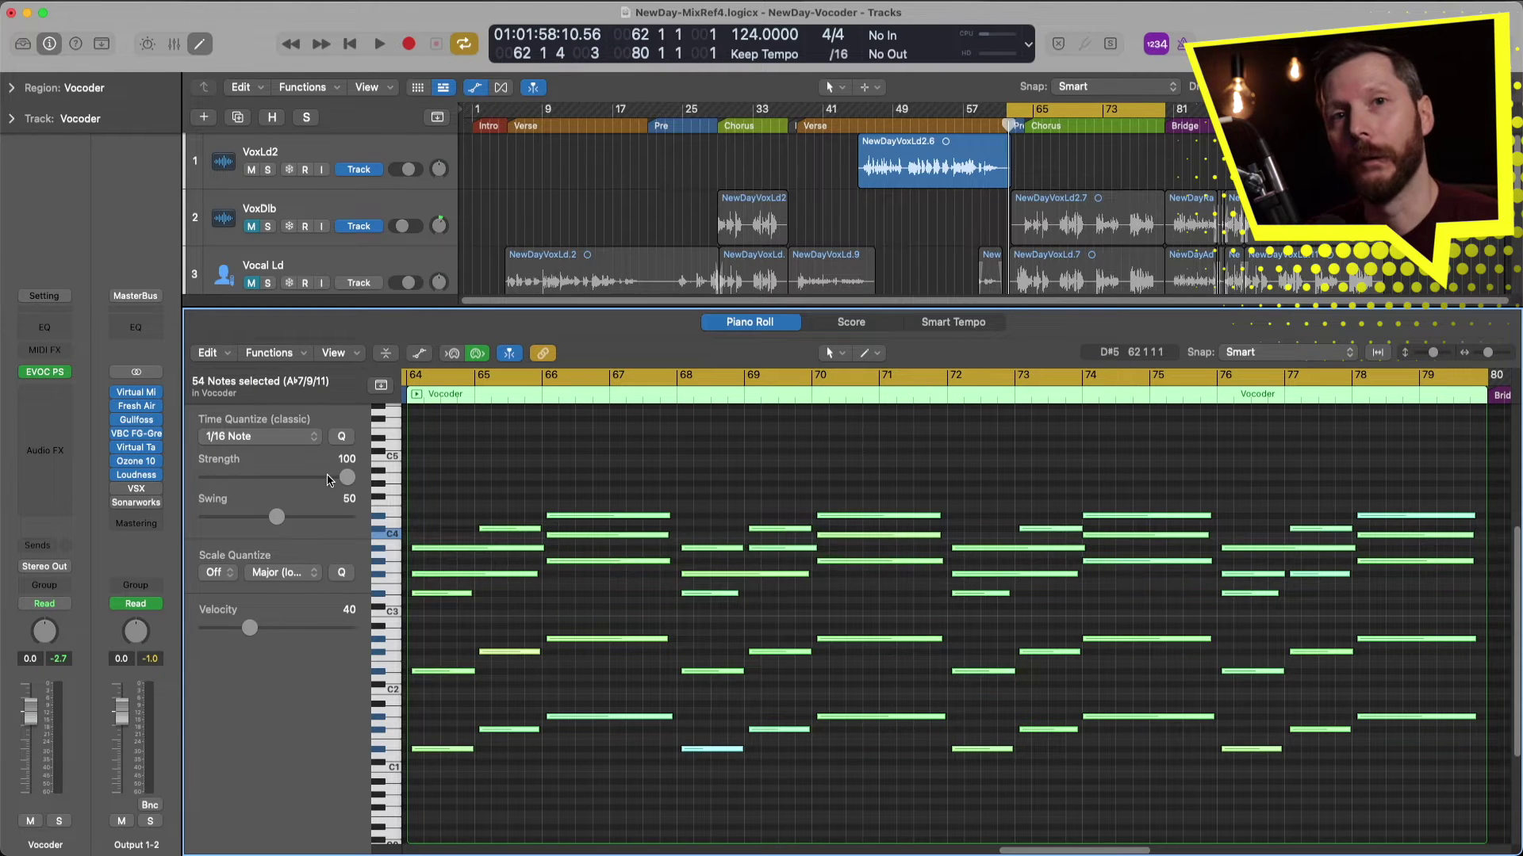
click(290, 437)
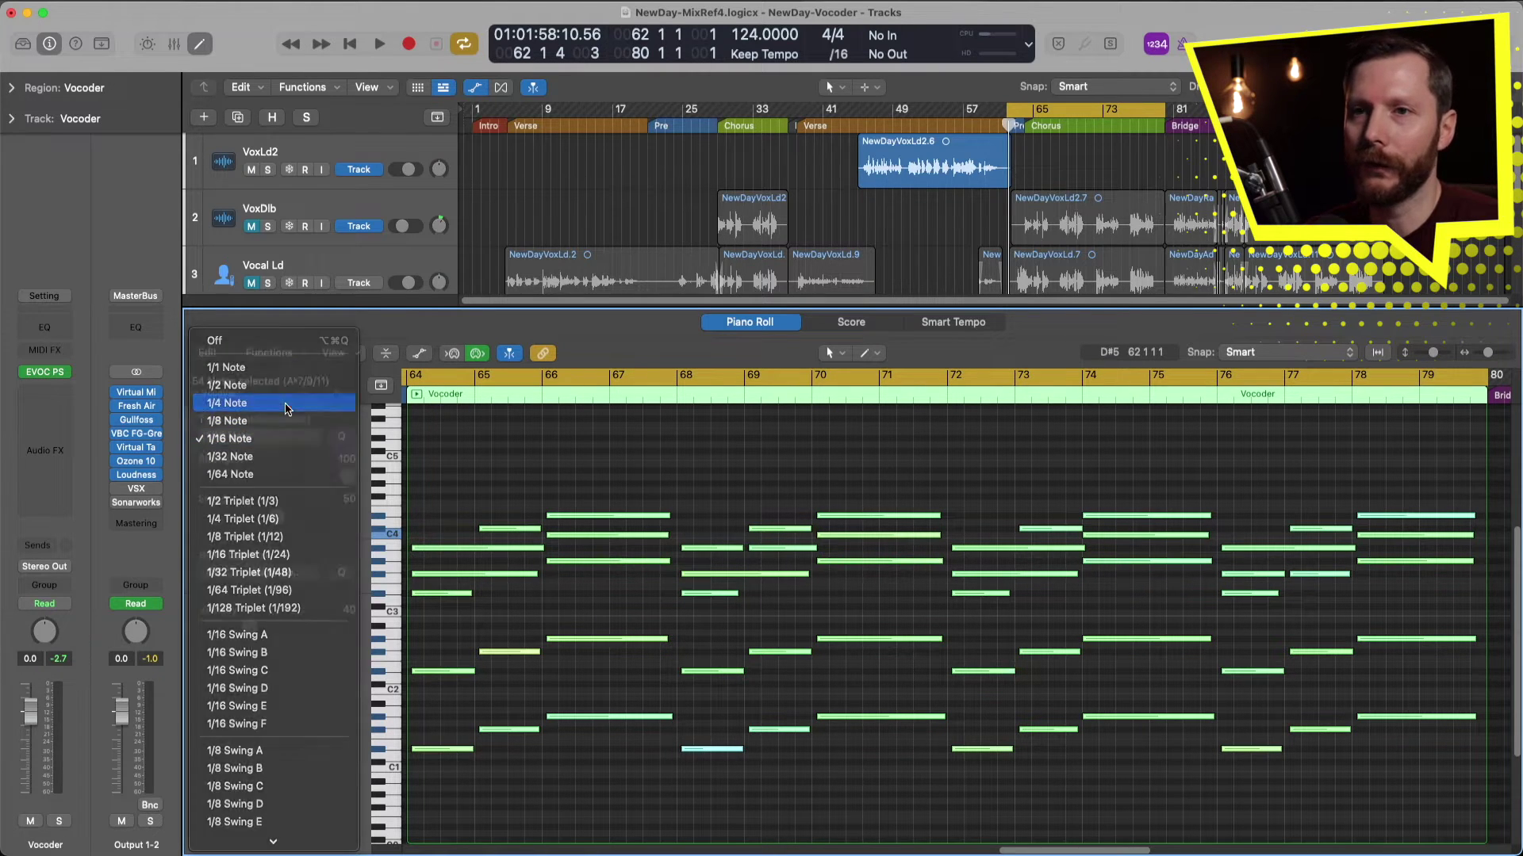
click(287, 408)
click(525, 455)
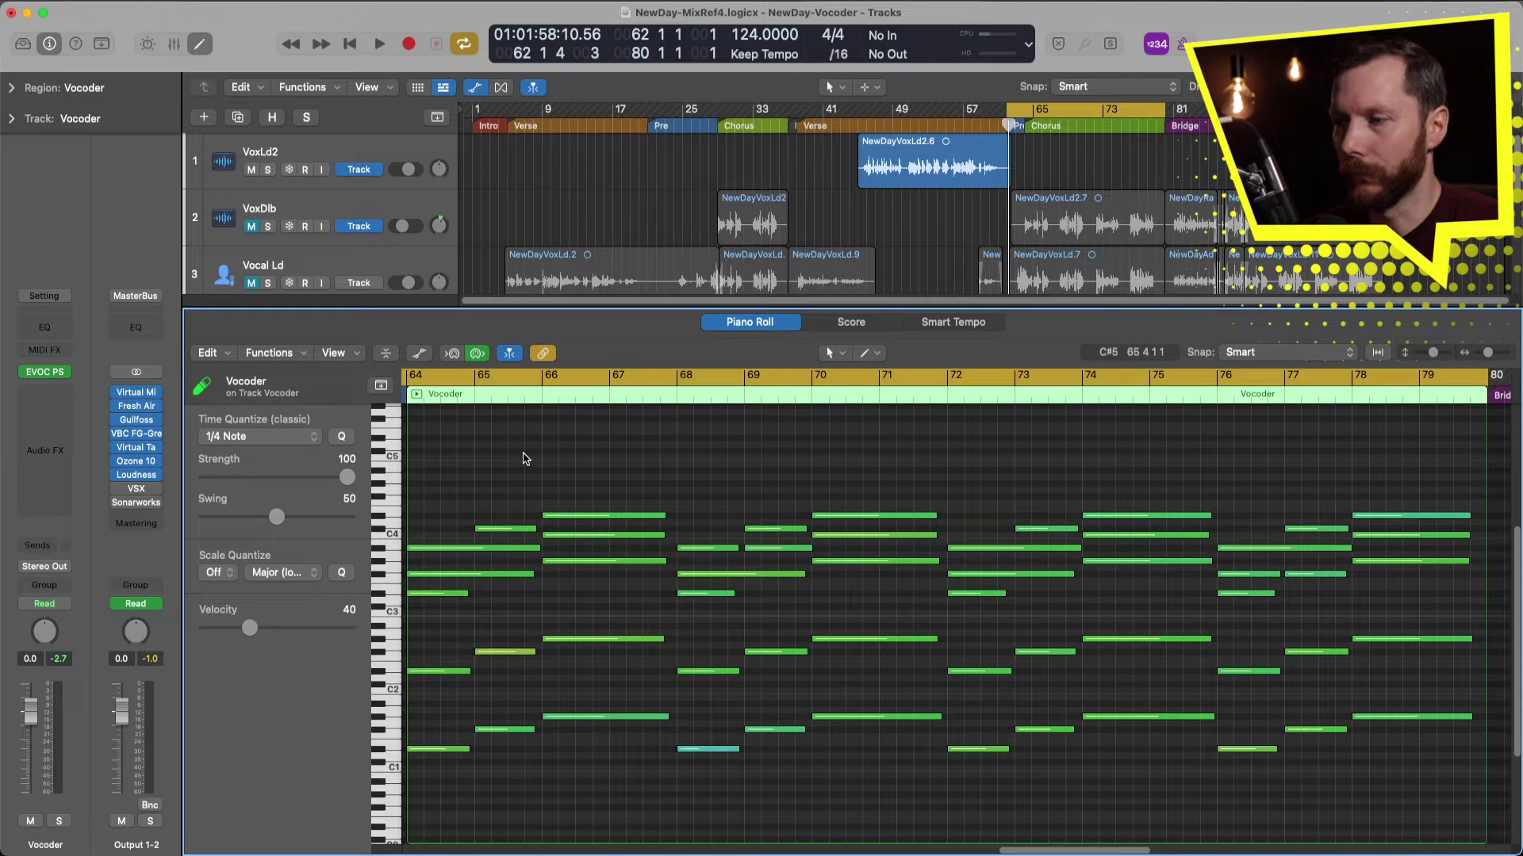
key(p)
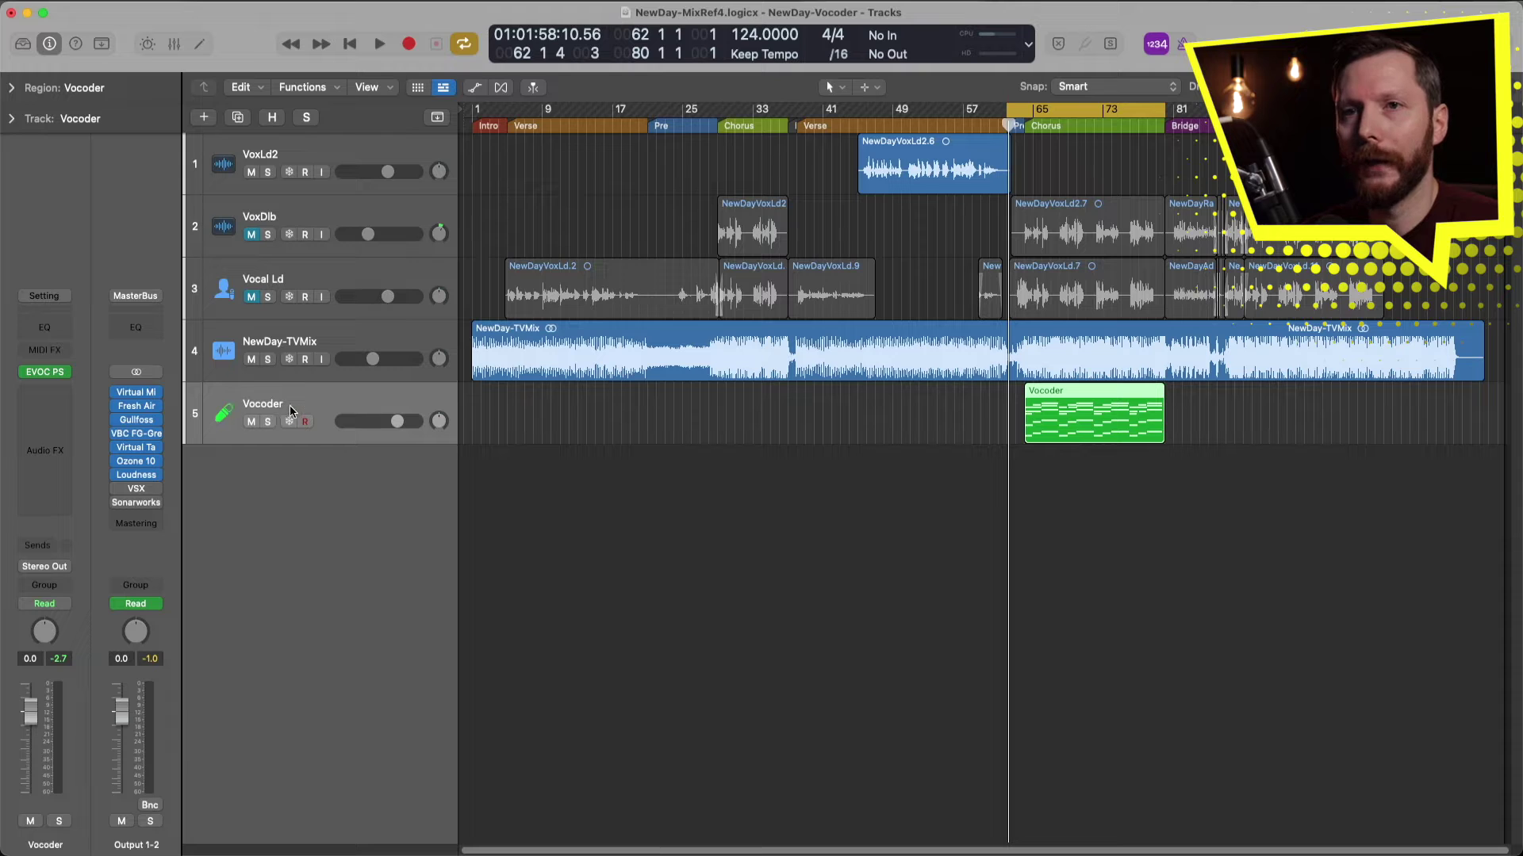
Solo the Vocoder track, set its EVOC 20 PolySynth analysis input to Vocal Ld (Audio 2), and play the result.
mouse_move(46, 374)
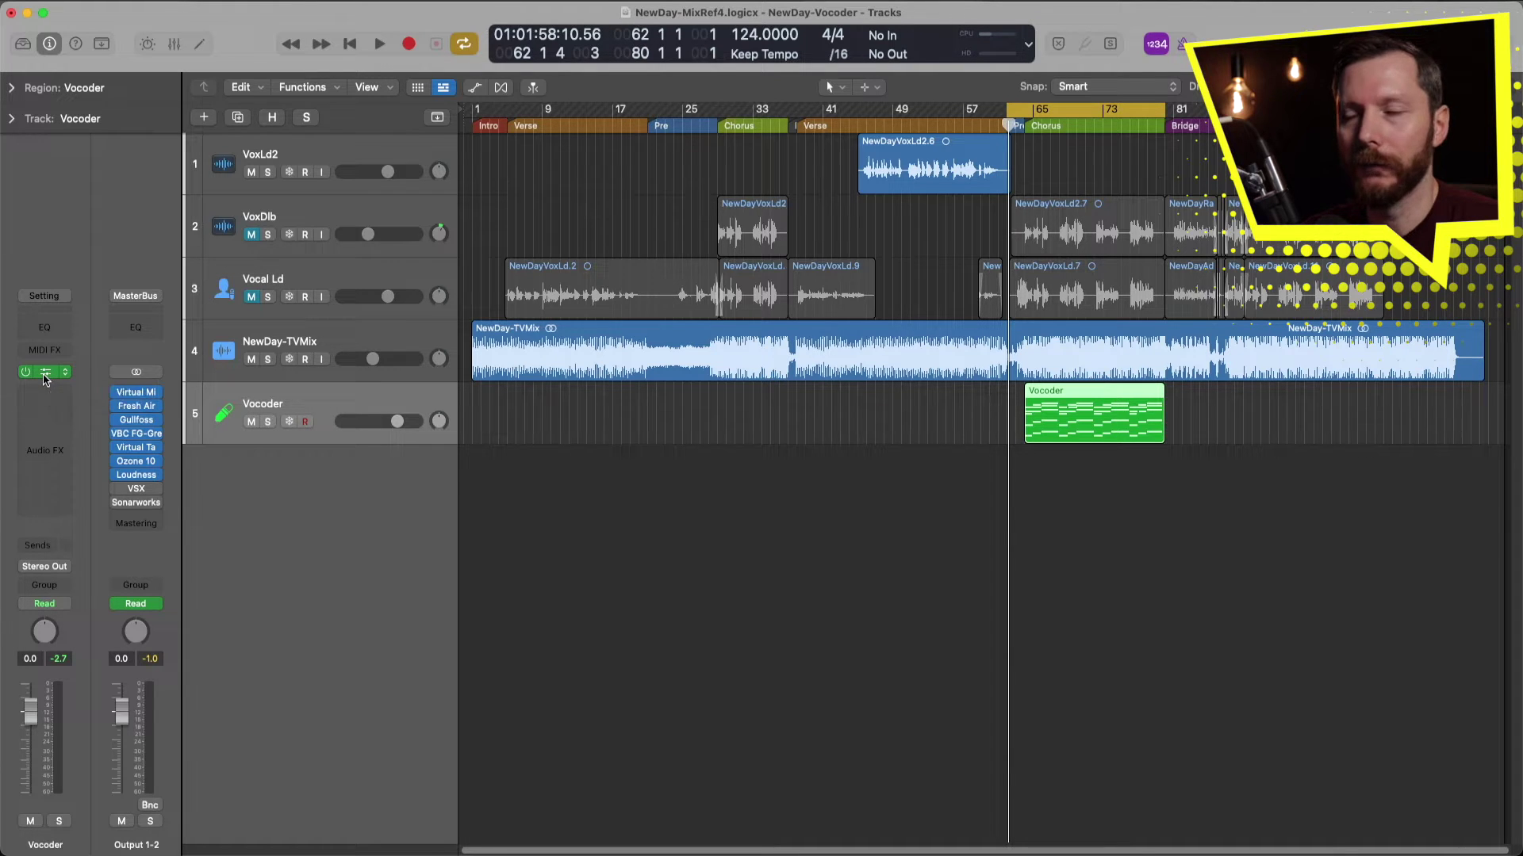
click(49, 374)
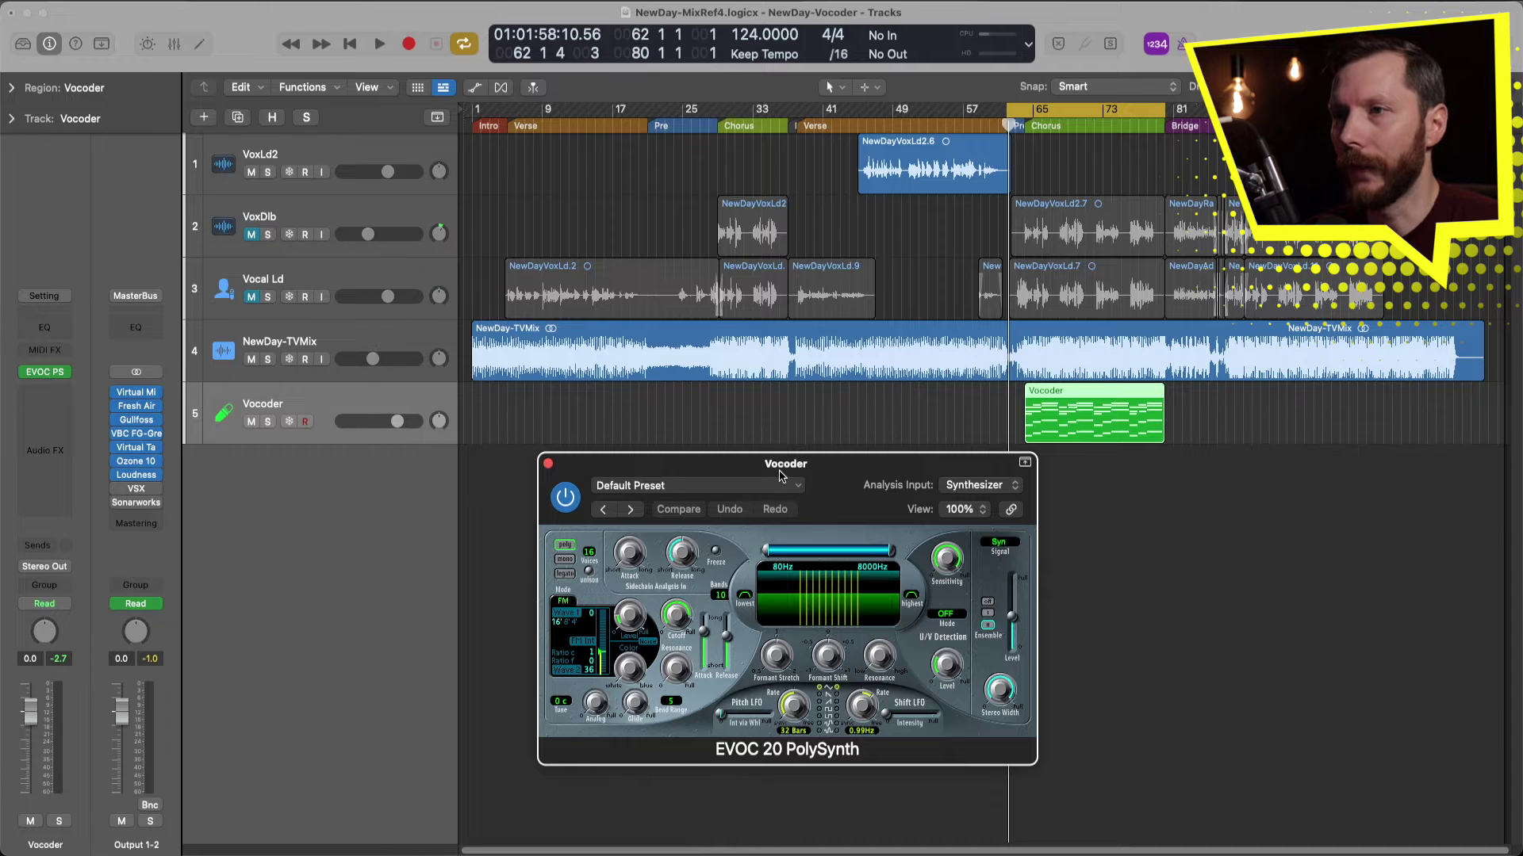
click(268, 422)
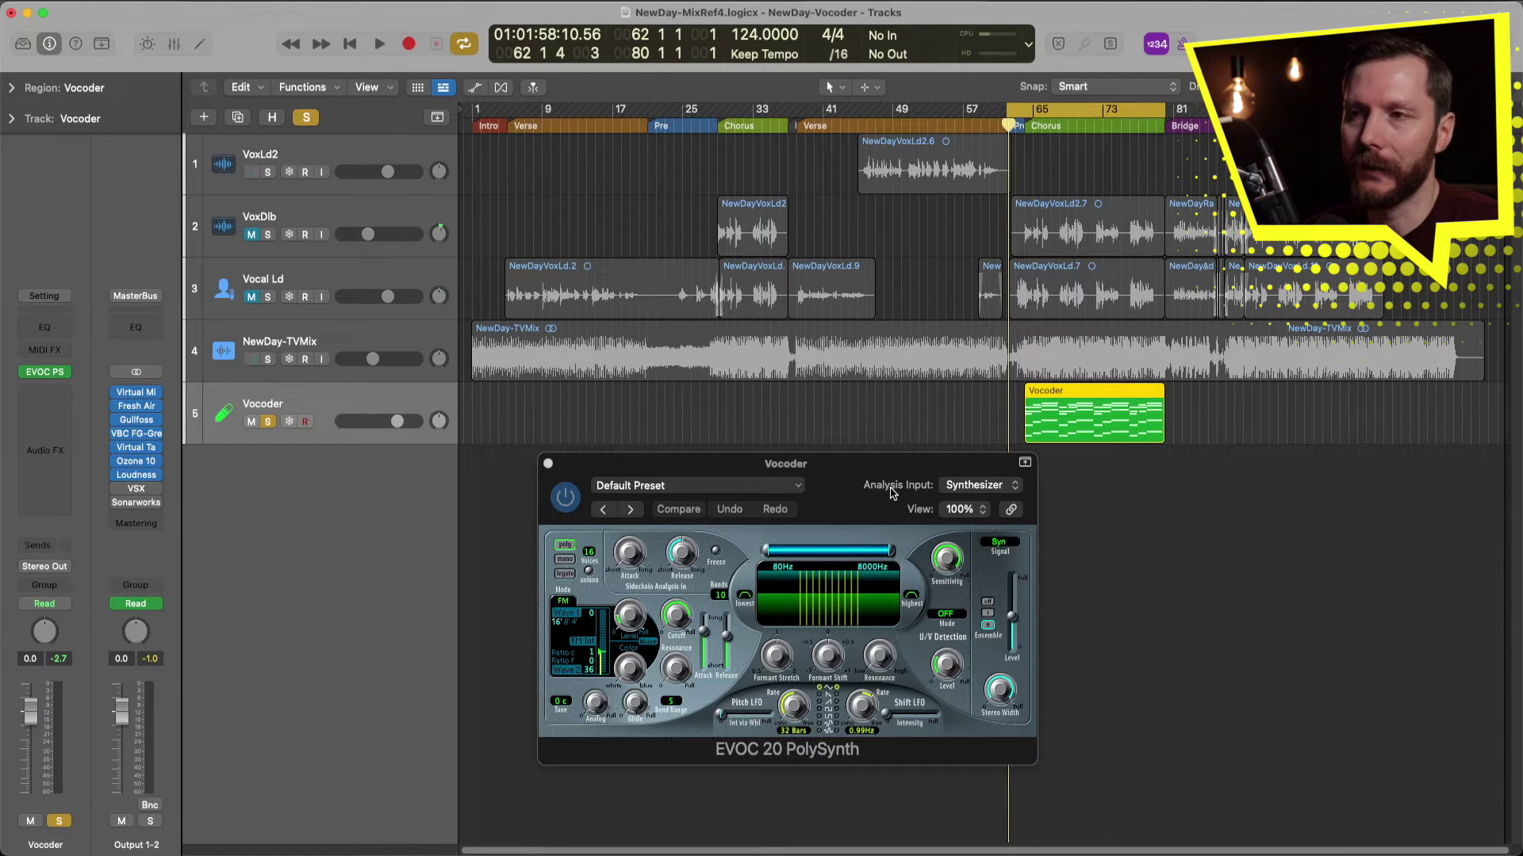
click(987, 491)
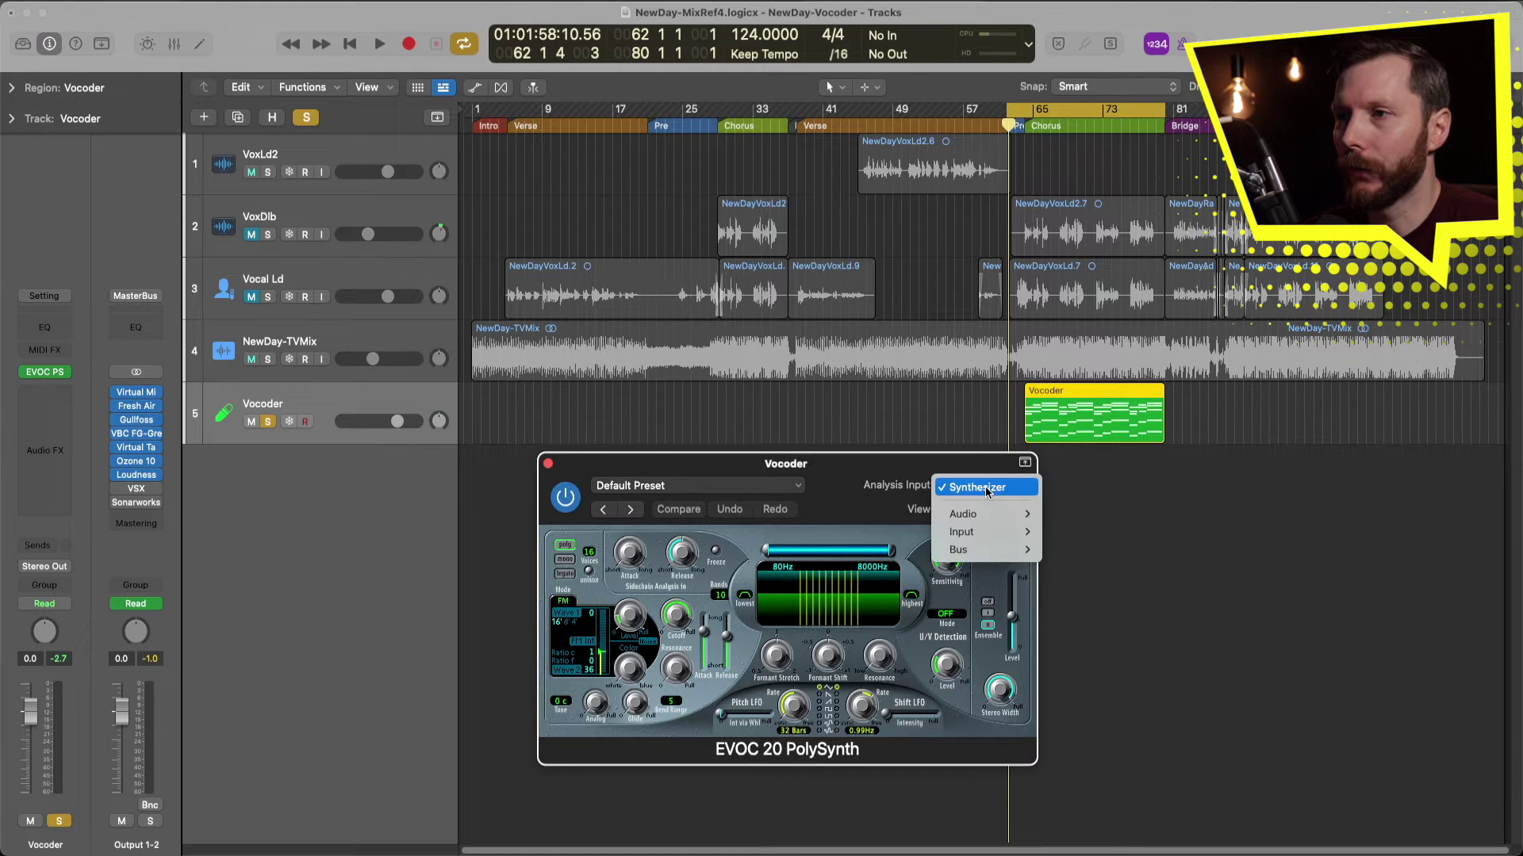
mouse_move(985, 517)
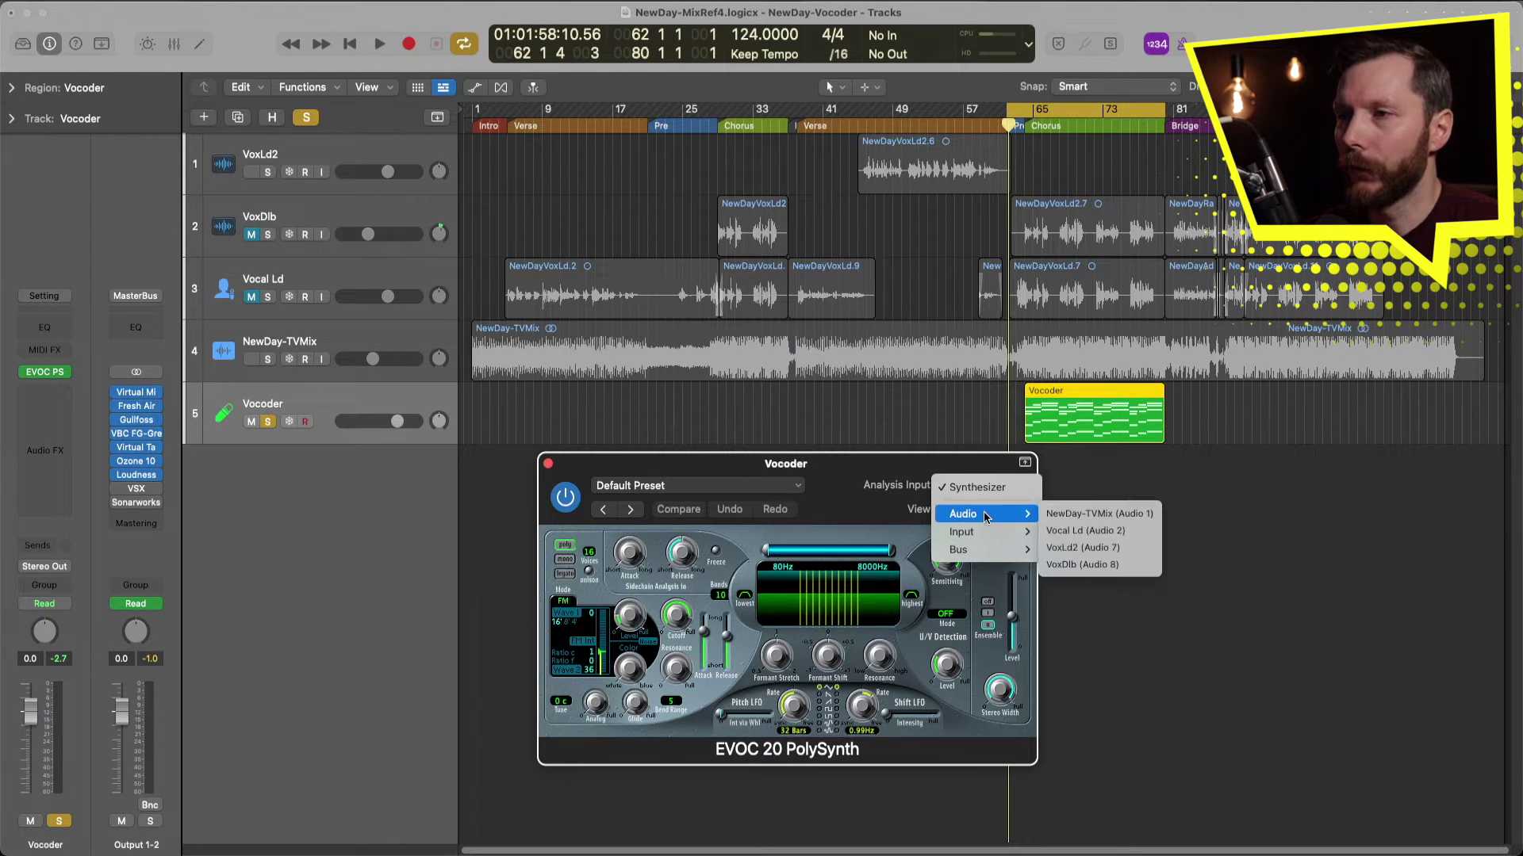
click(1106, 533)
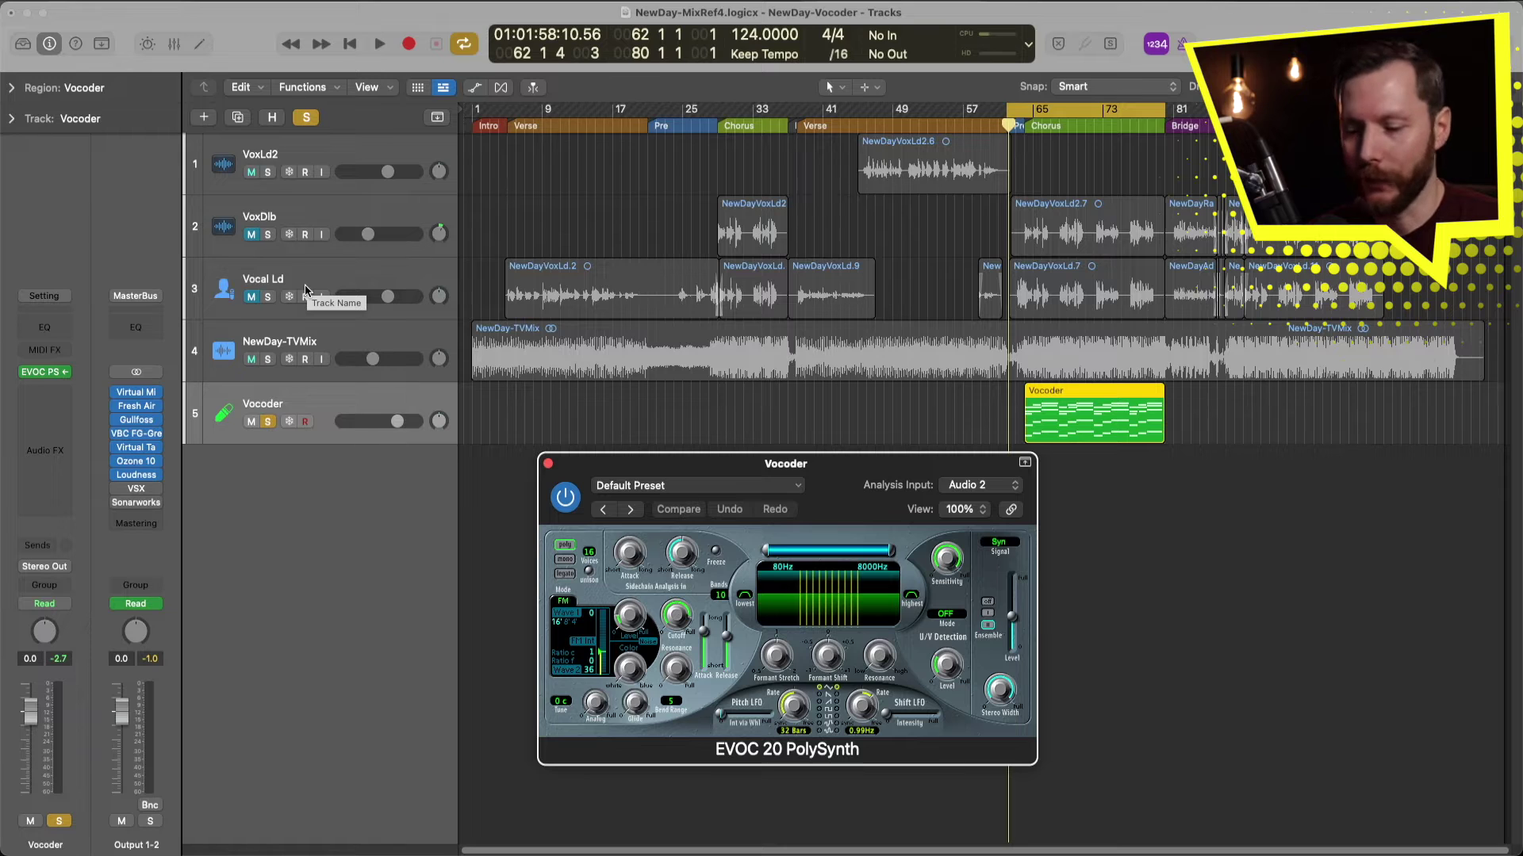
key(space)
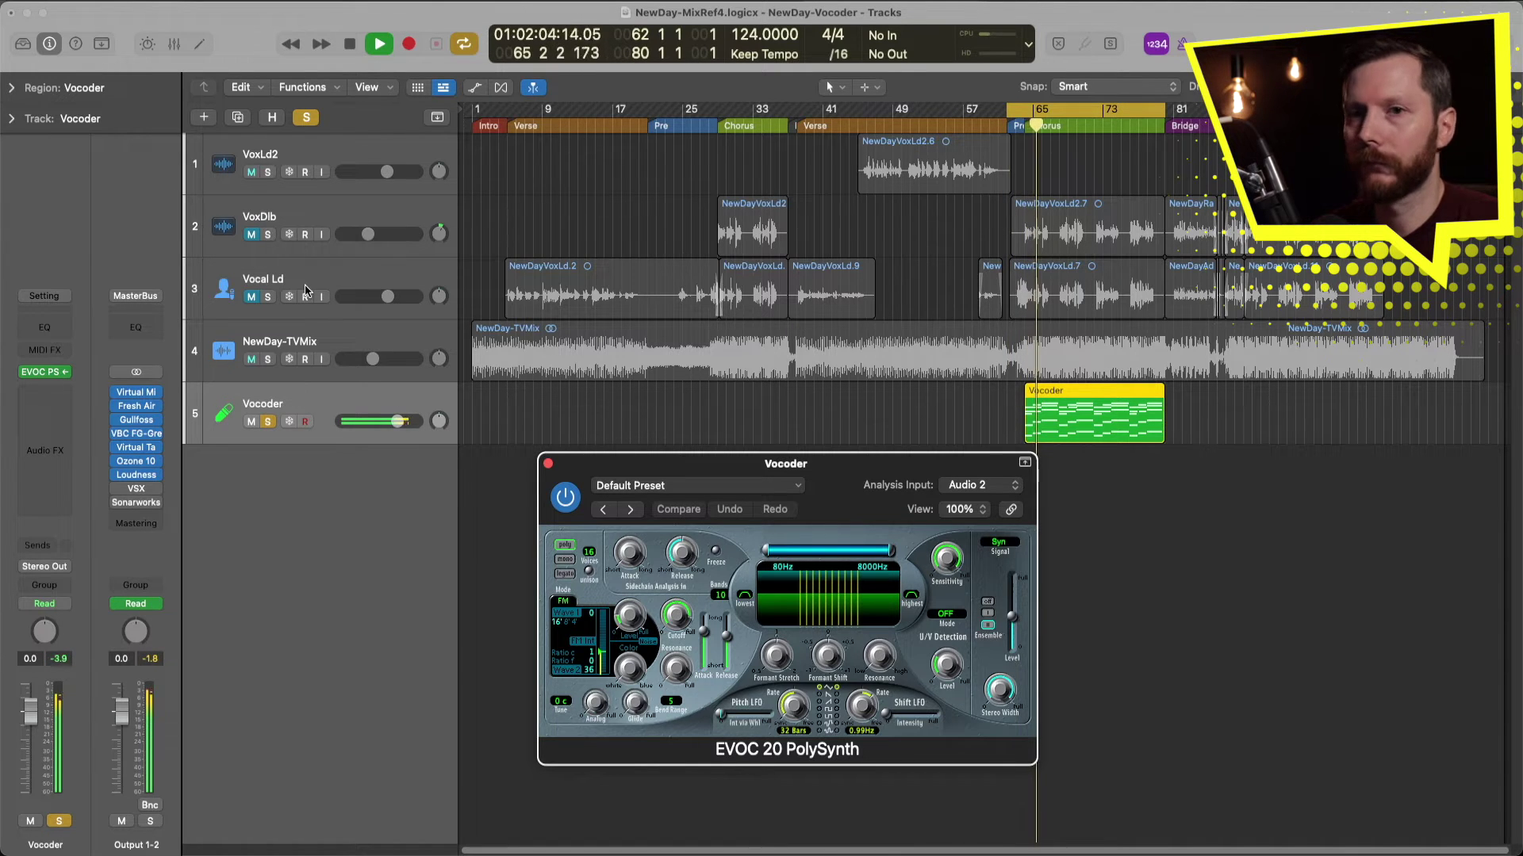
Switch the EVOC 20 PolySynth output signal to Voc and listen to the vocoded chord part.
key(space)
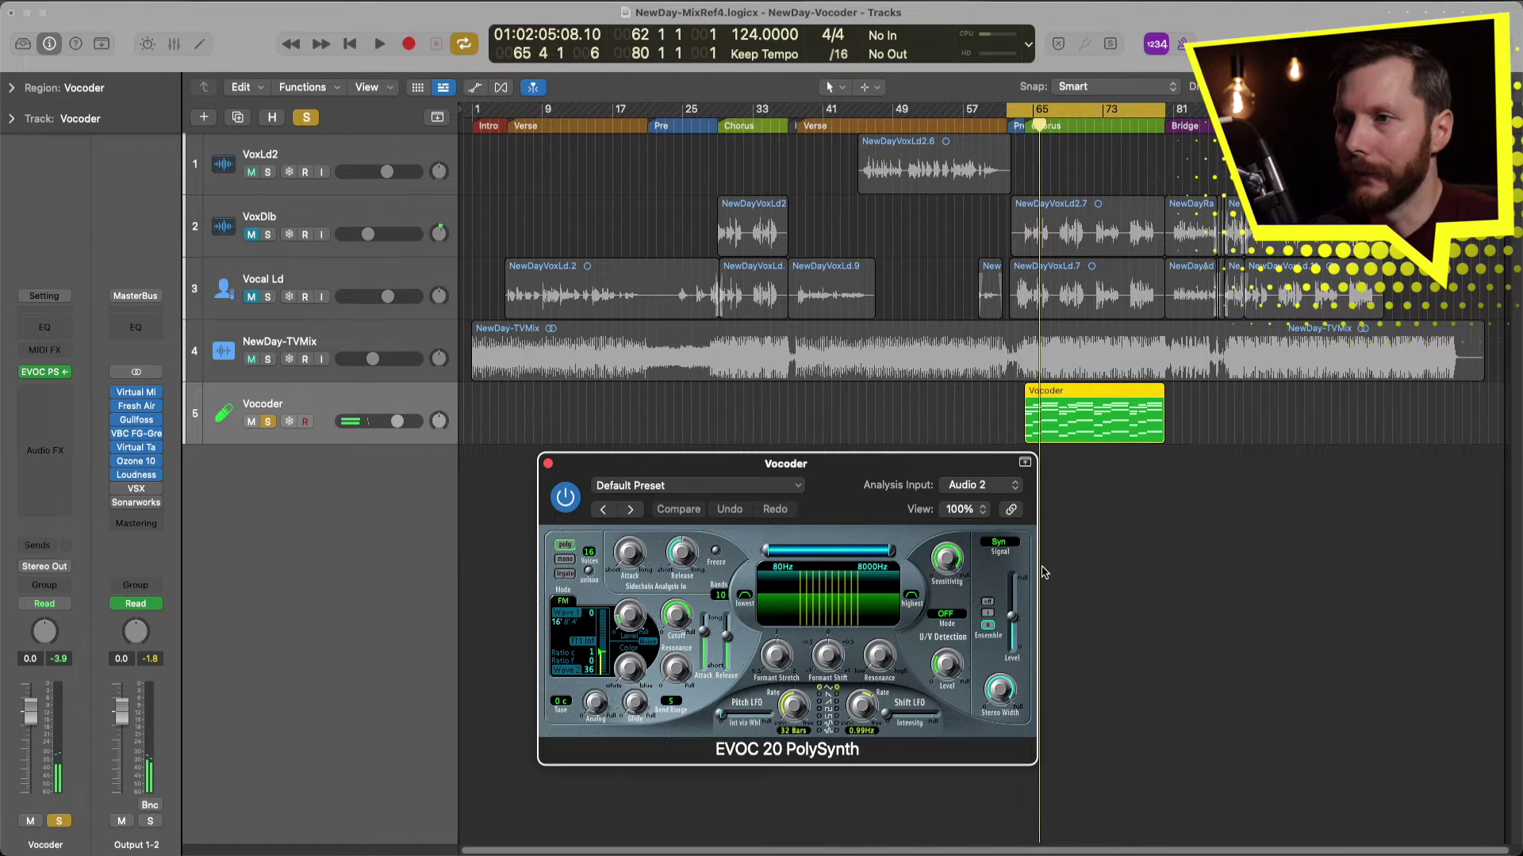
click(1000, 546)
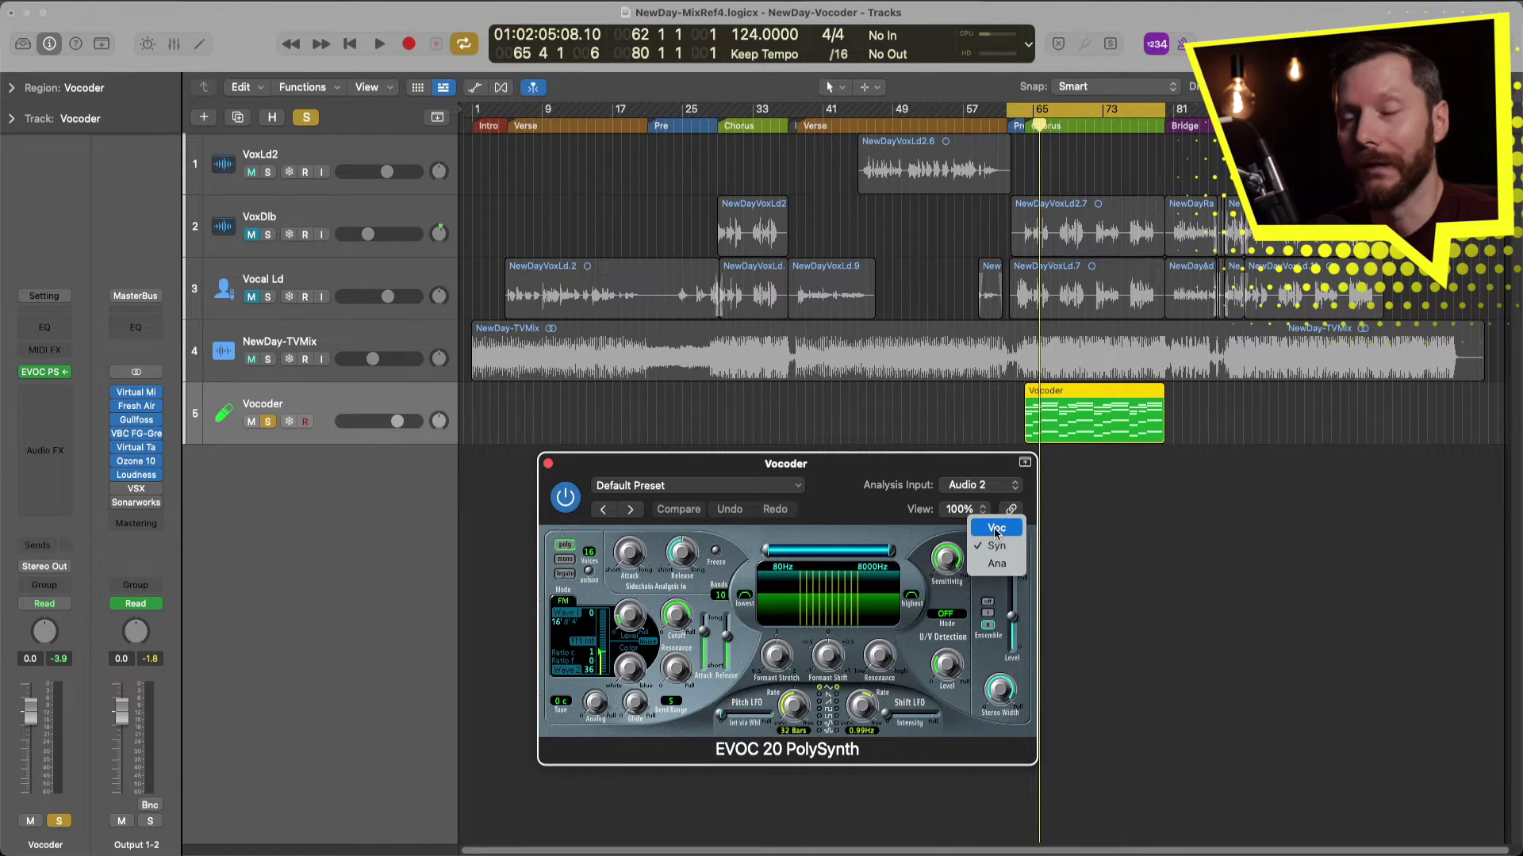
click(997, 530)
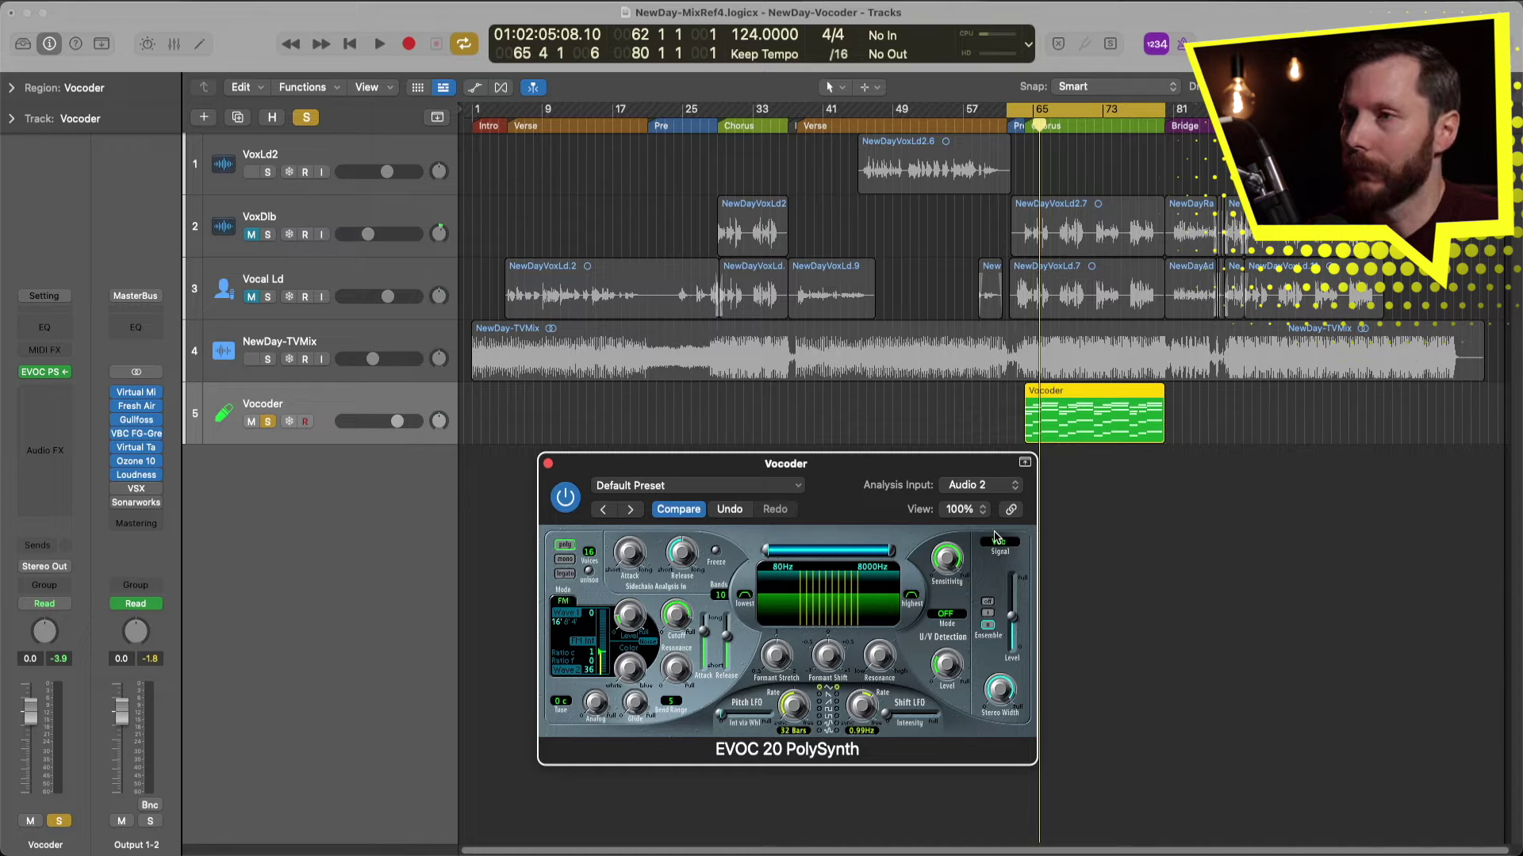
key(space)
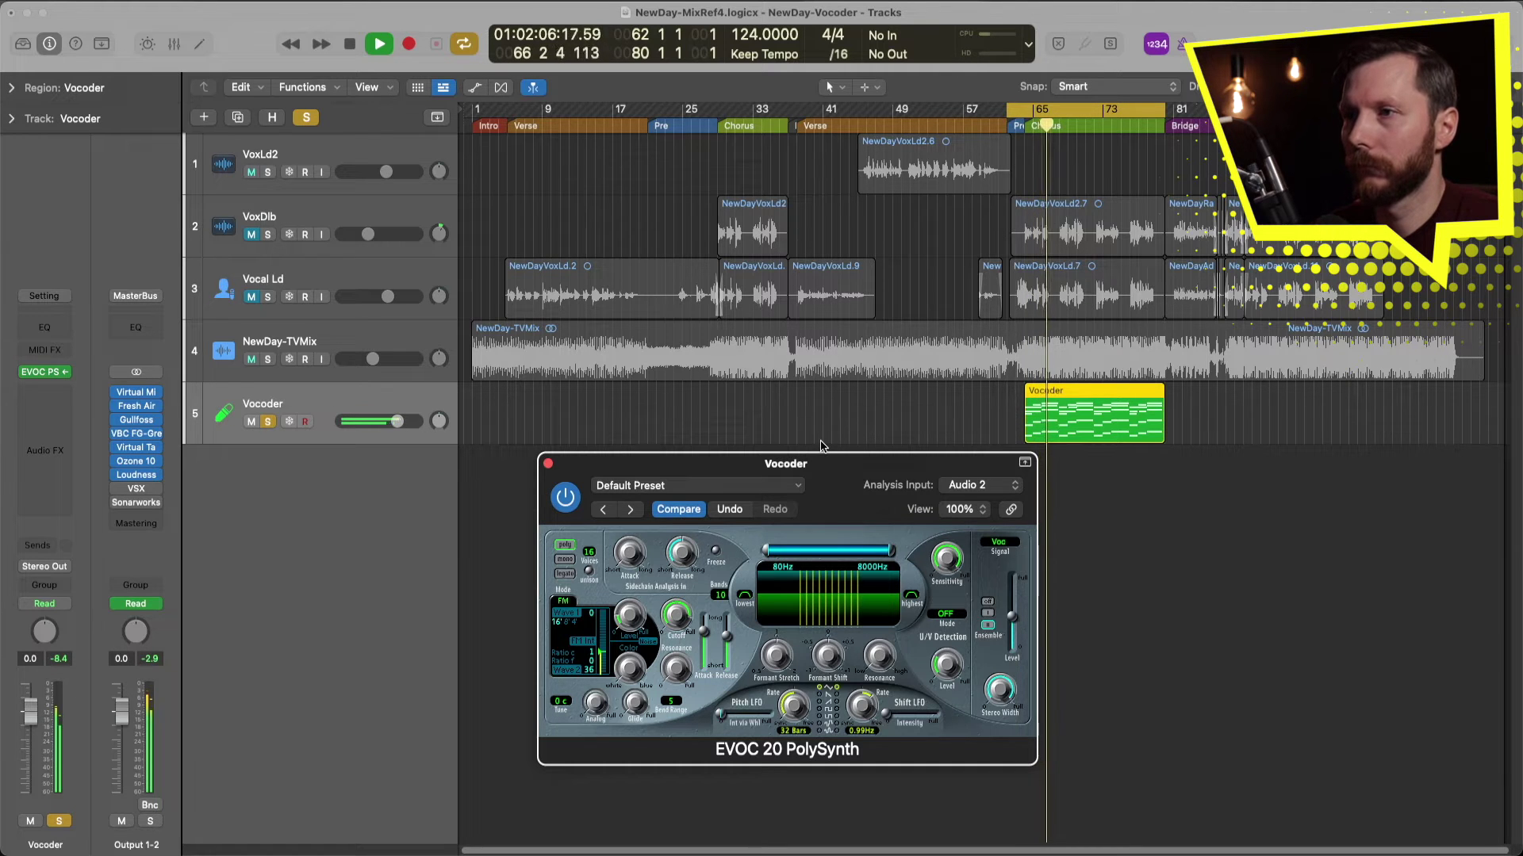
key(space)
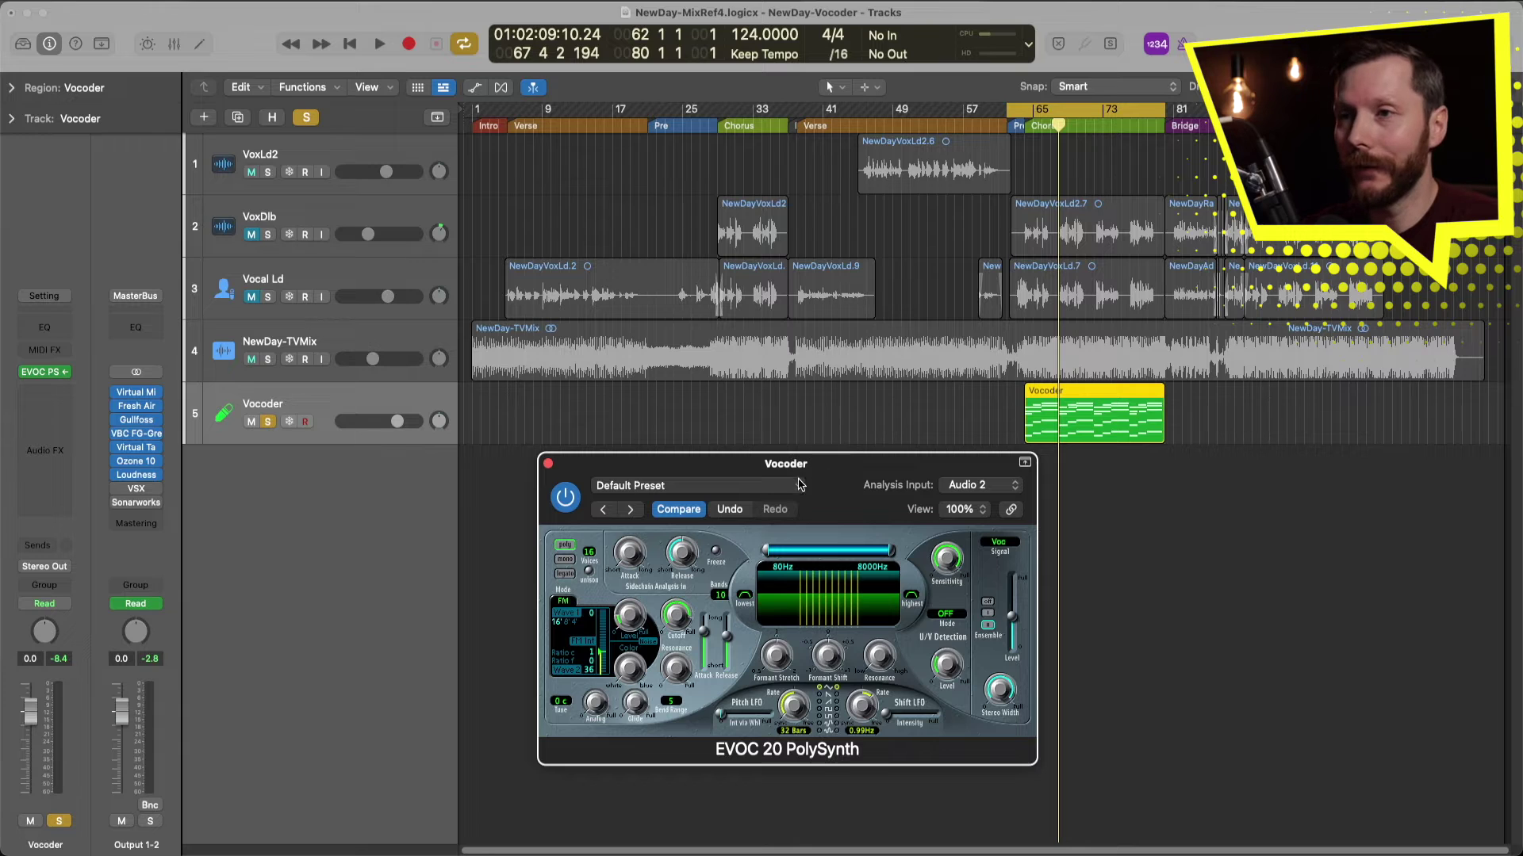
Load the Atmospheric Pad preset from the 02 Vintage Vocoder category and audition it on the Vocoder track.
click(745, 485)
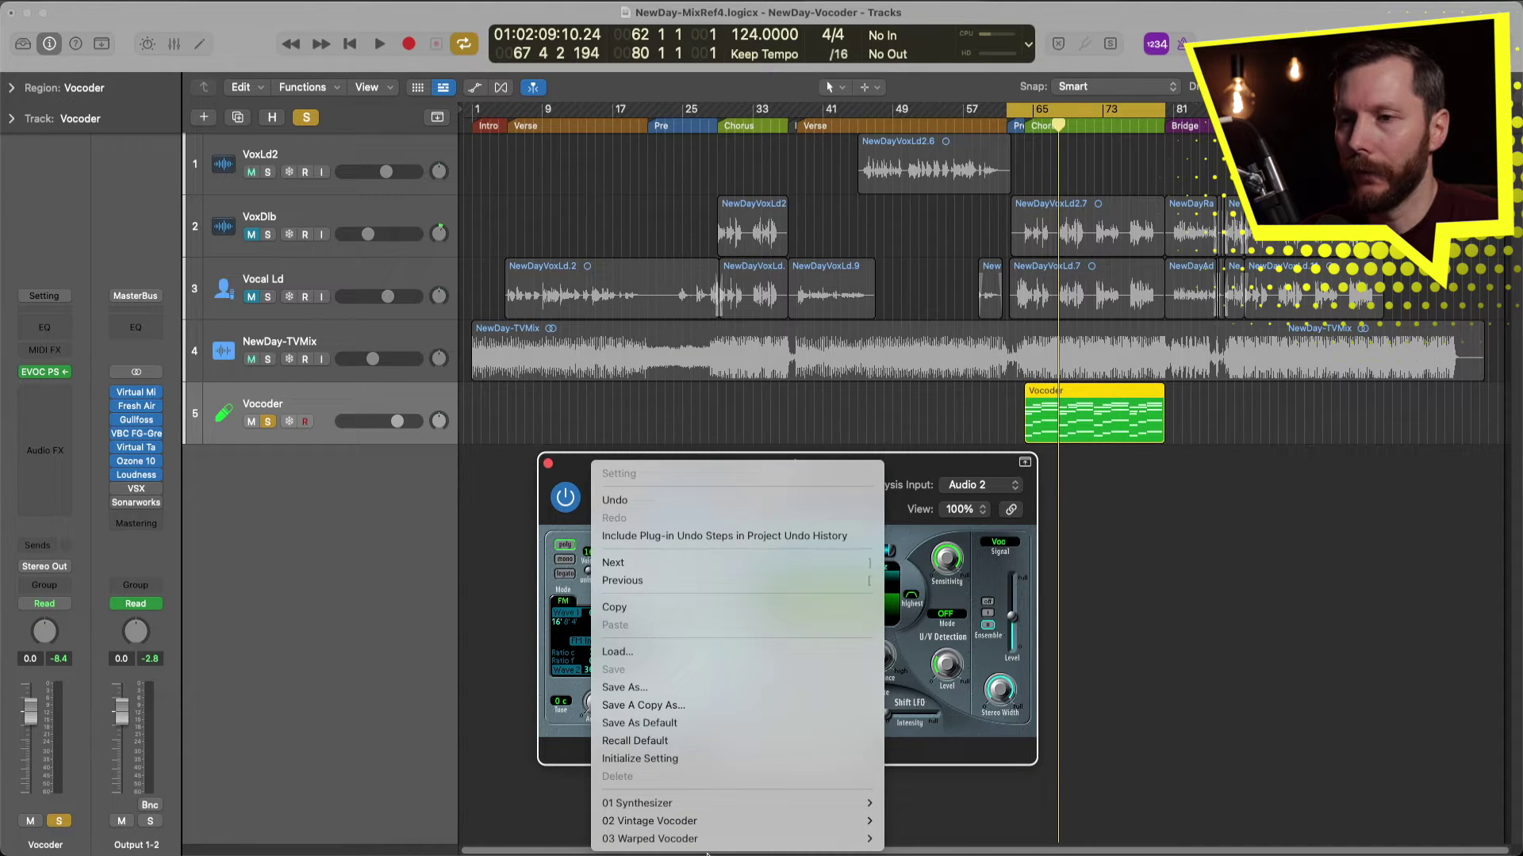
mouse_move(660, 823)
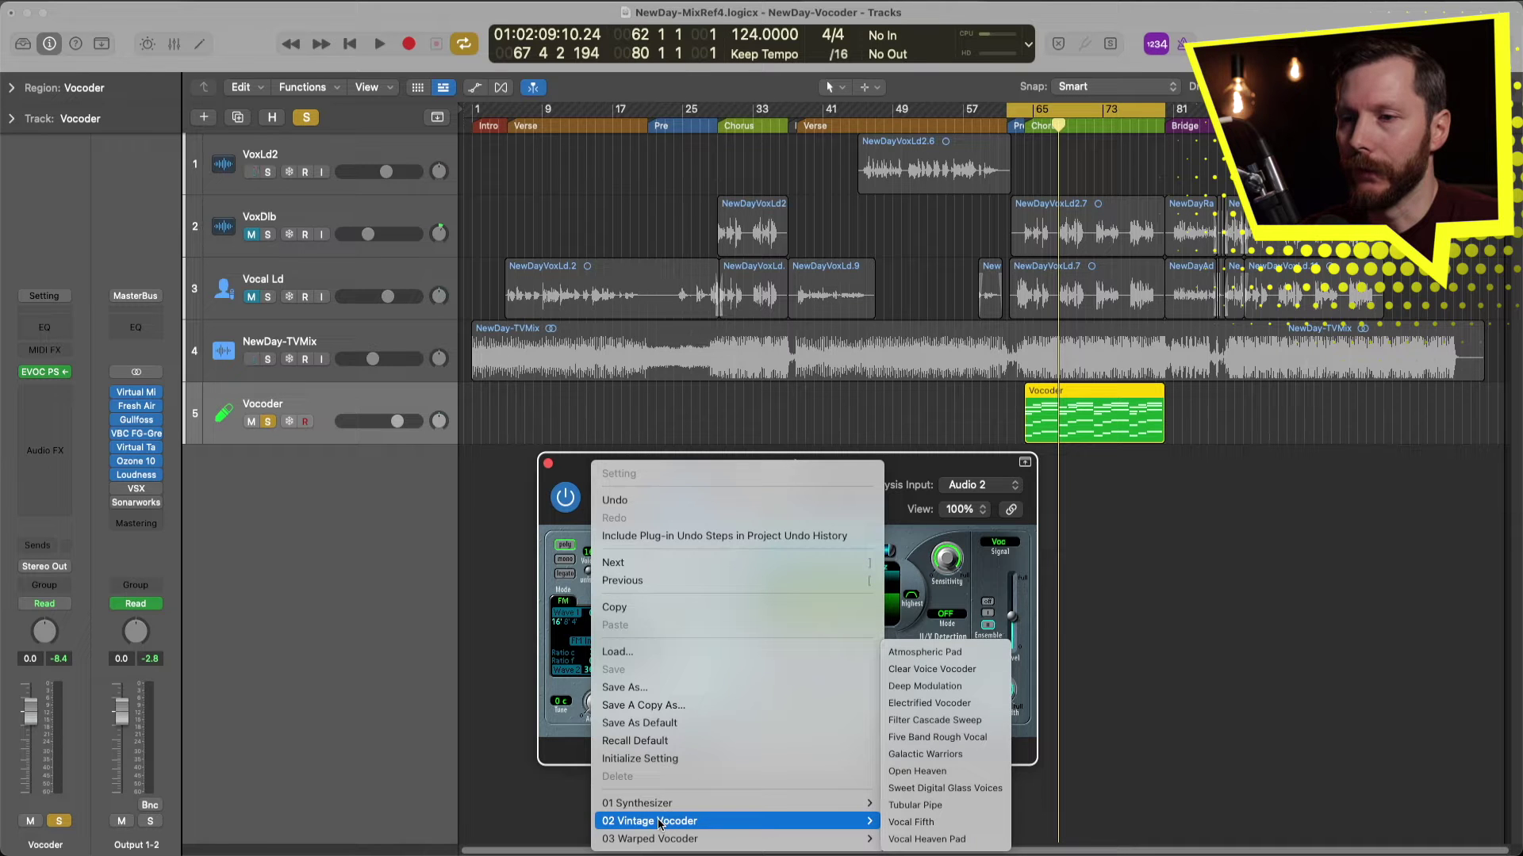
click(951, 656)
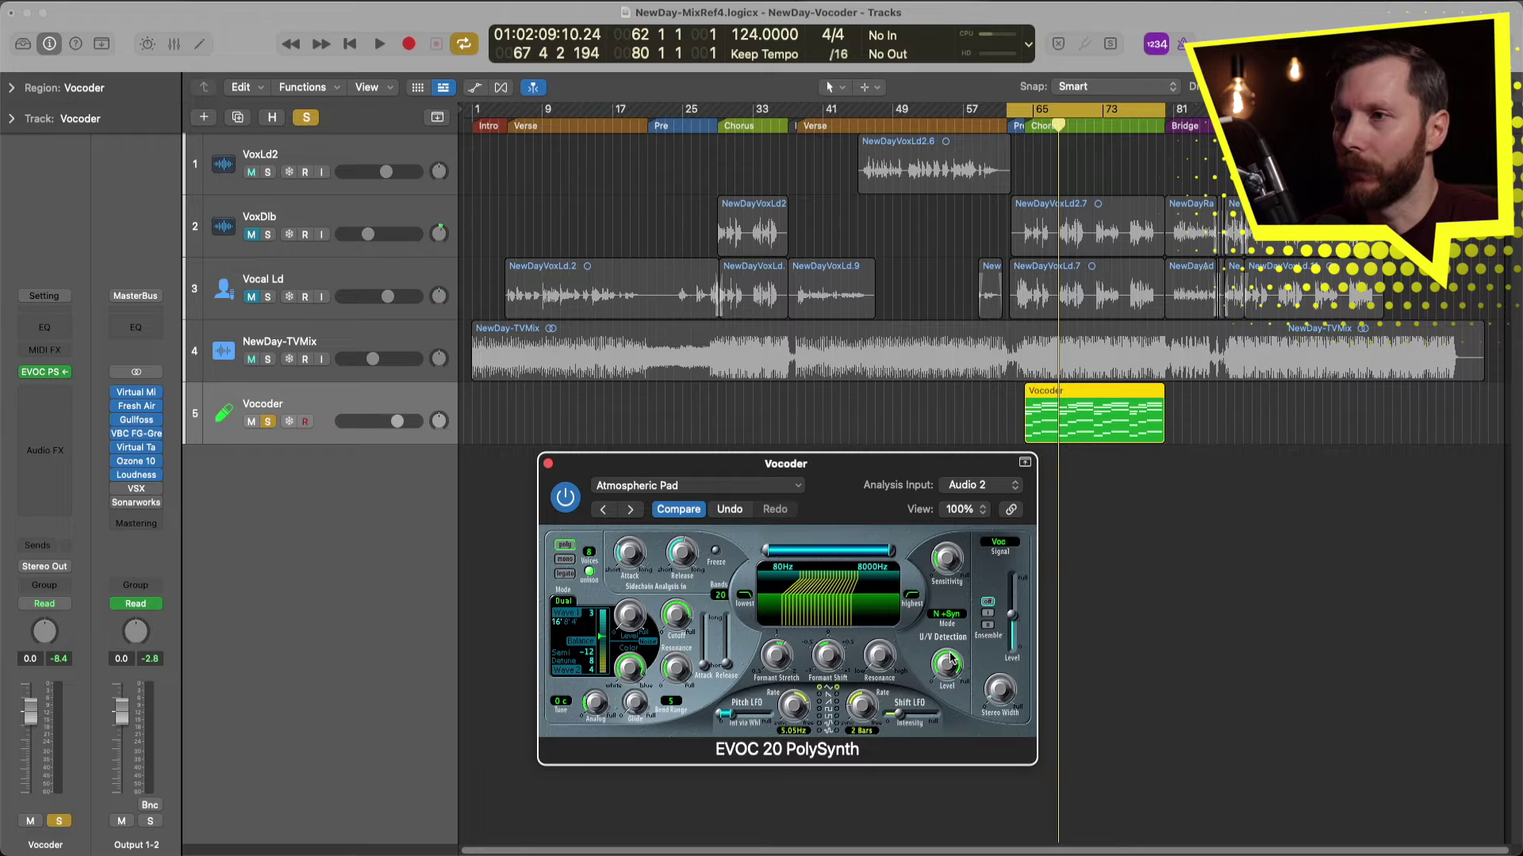
key(space)
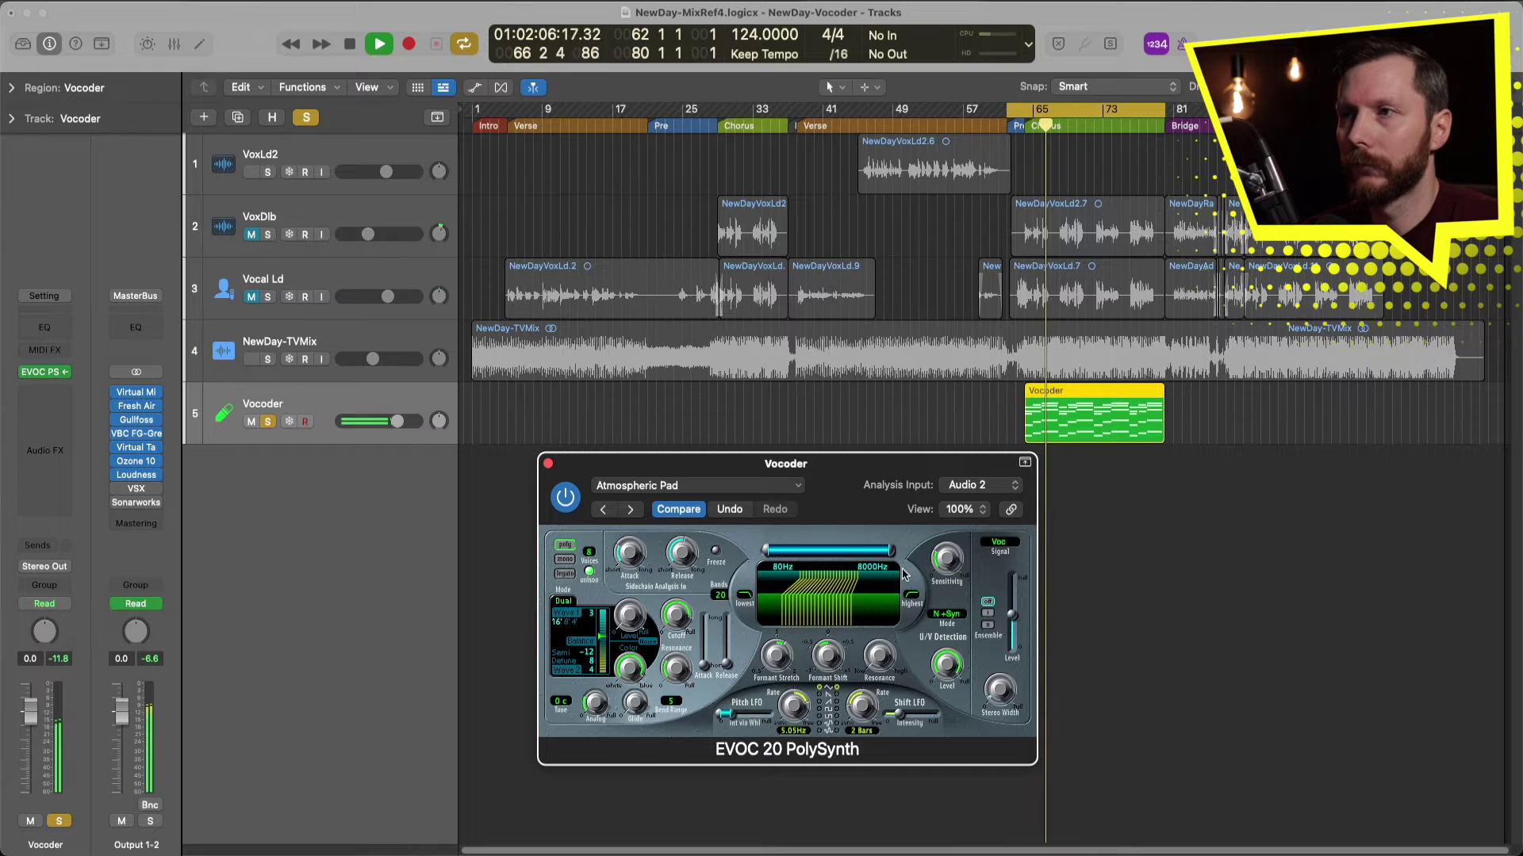
key(space)
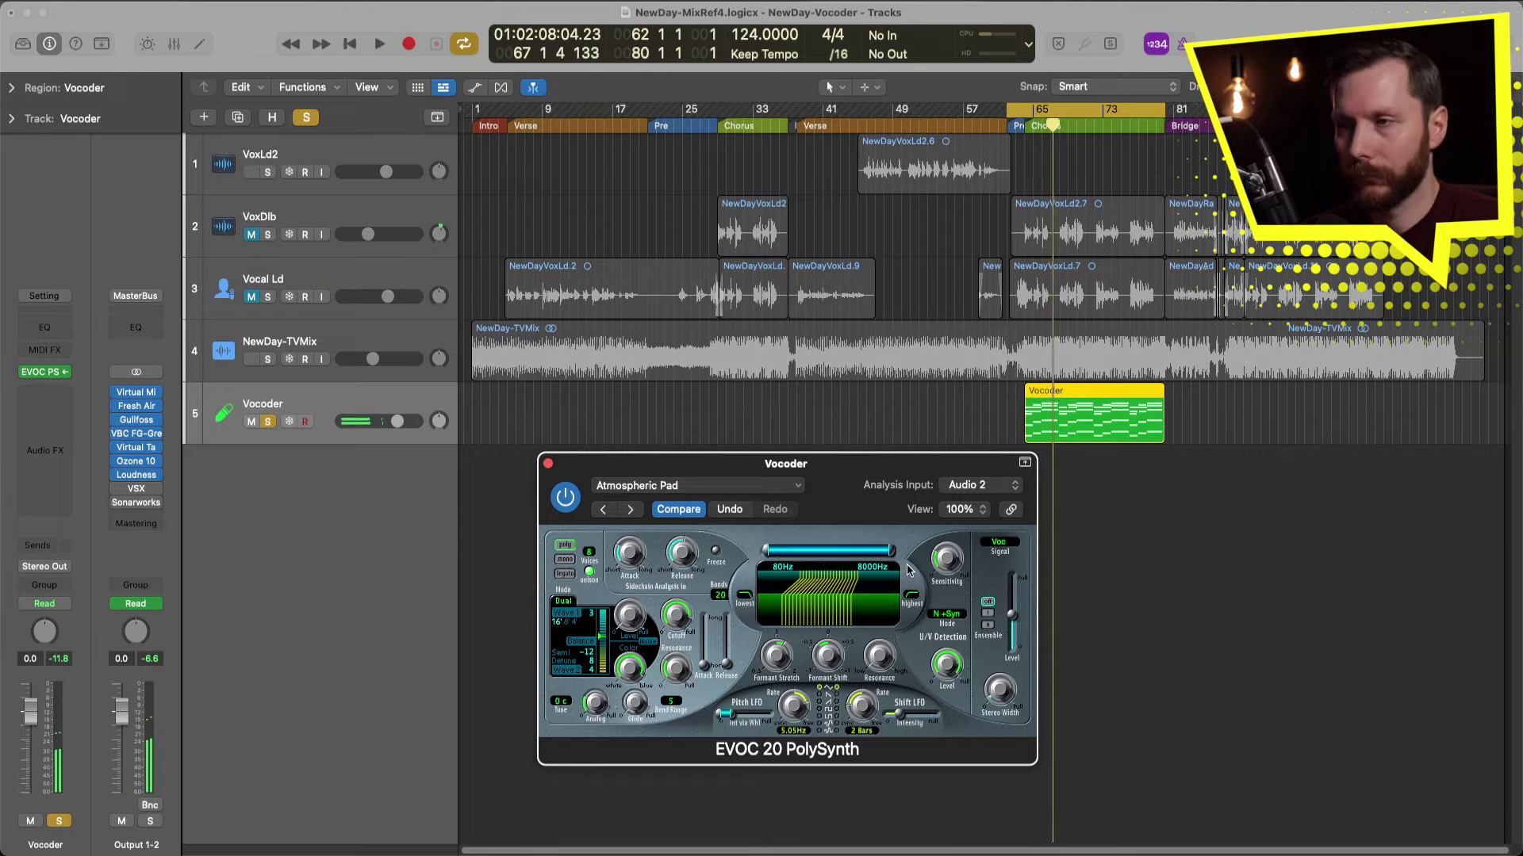
Audition the Clear Voice Vocoder, Deep Modulation, Electrified Vocoder and Filter Cascade Sweep presets one after another during playback.
click(632, 509)
key(space)
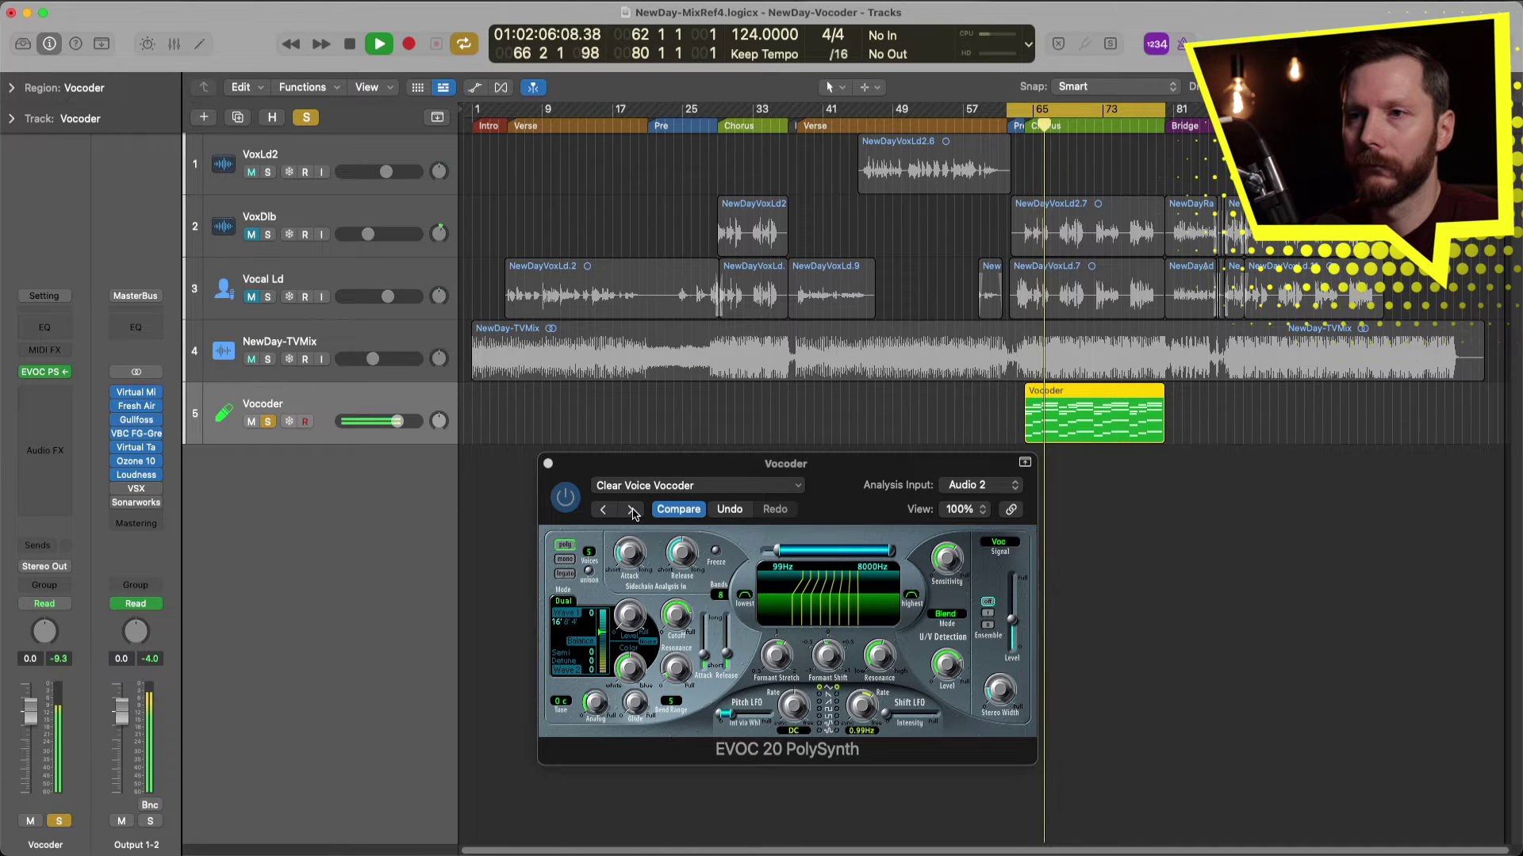
click(632, 510)
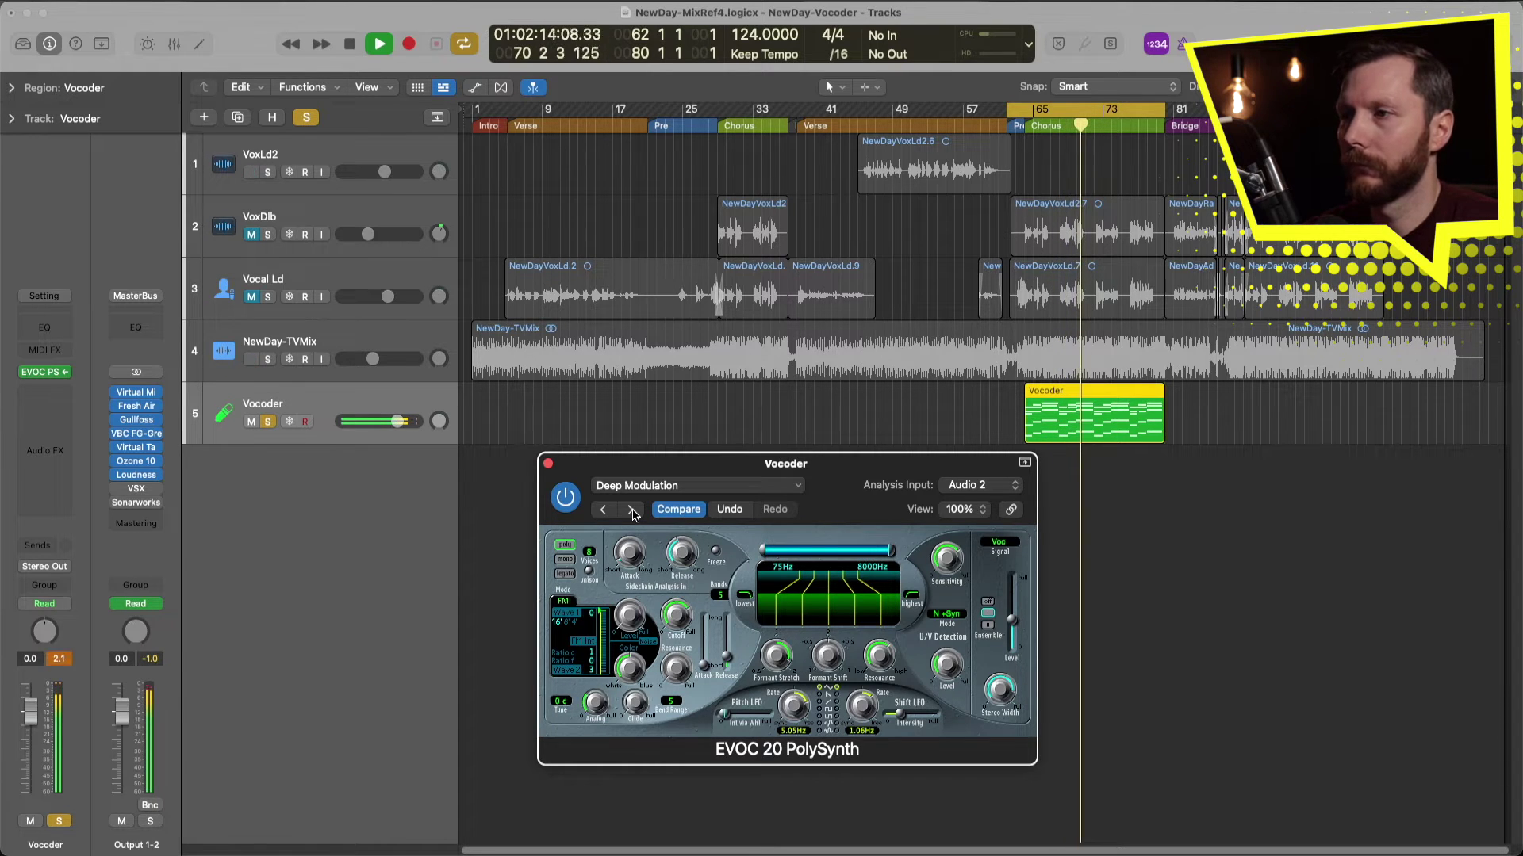
click(632, 511)
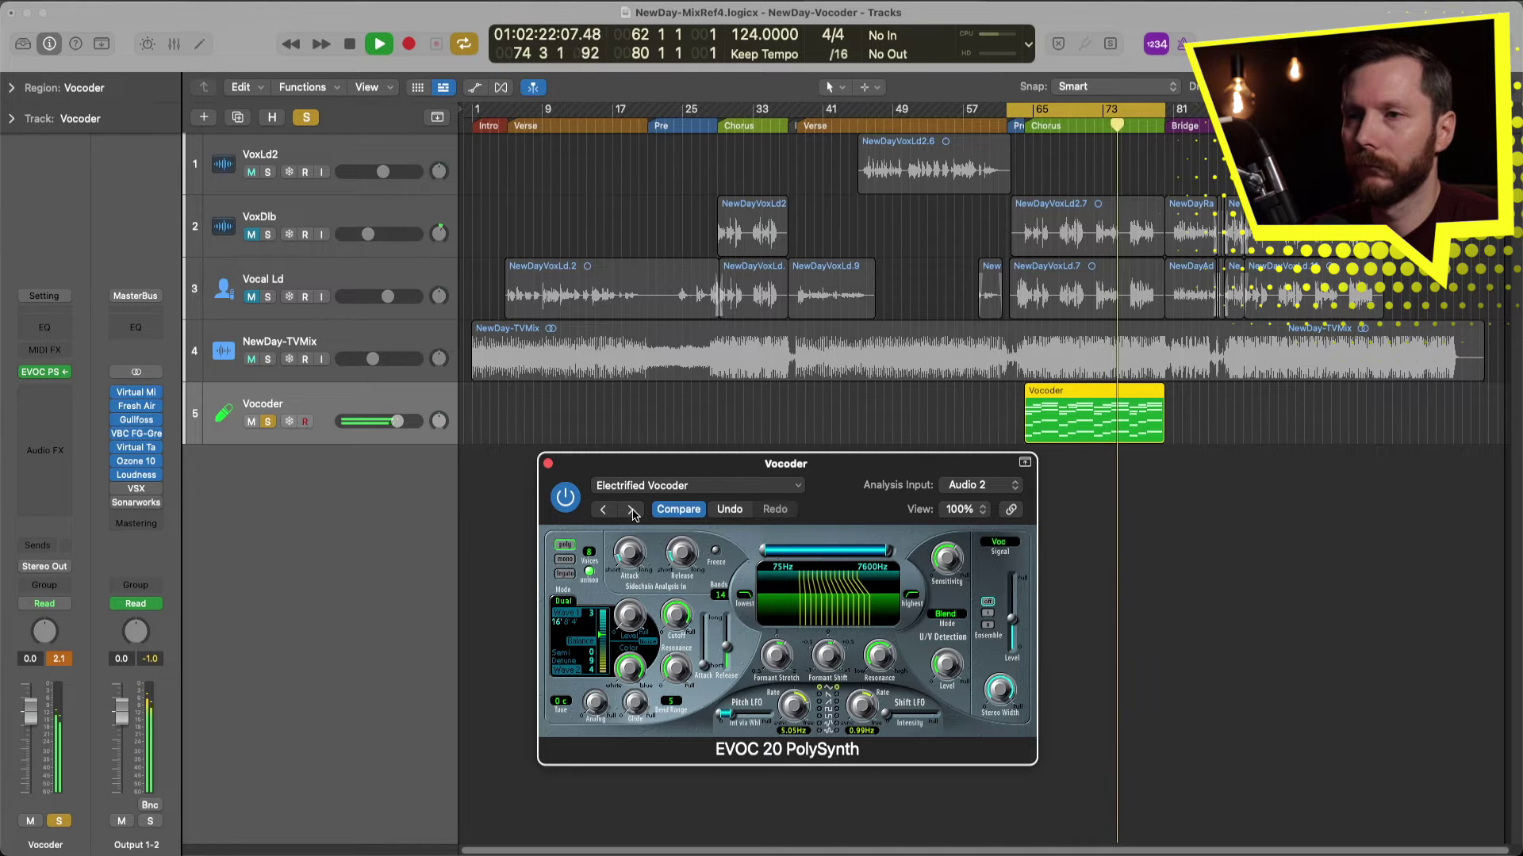
click(632, 511)
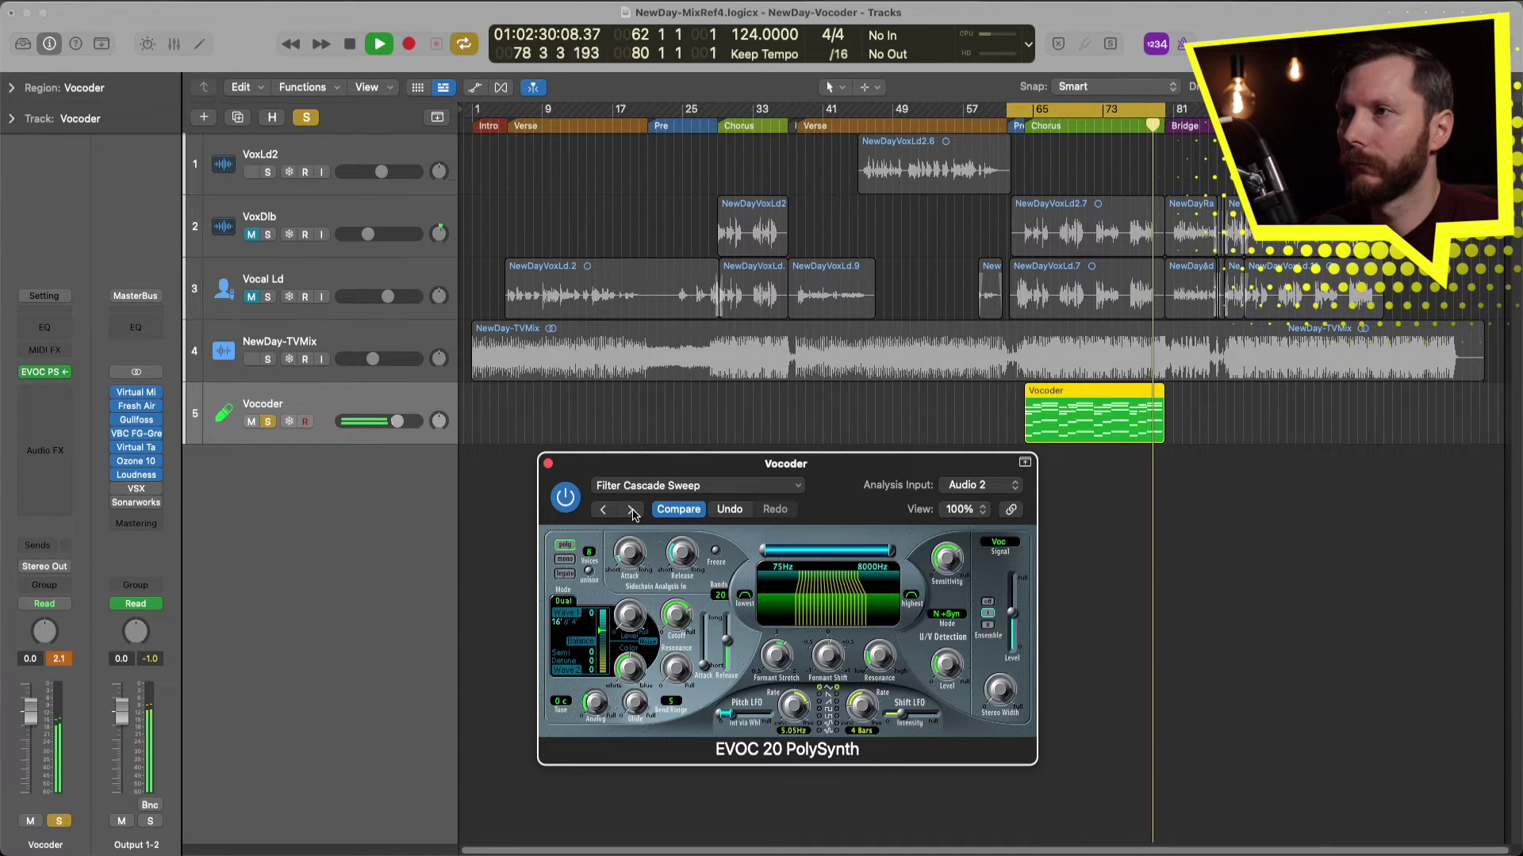
key(space)
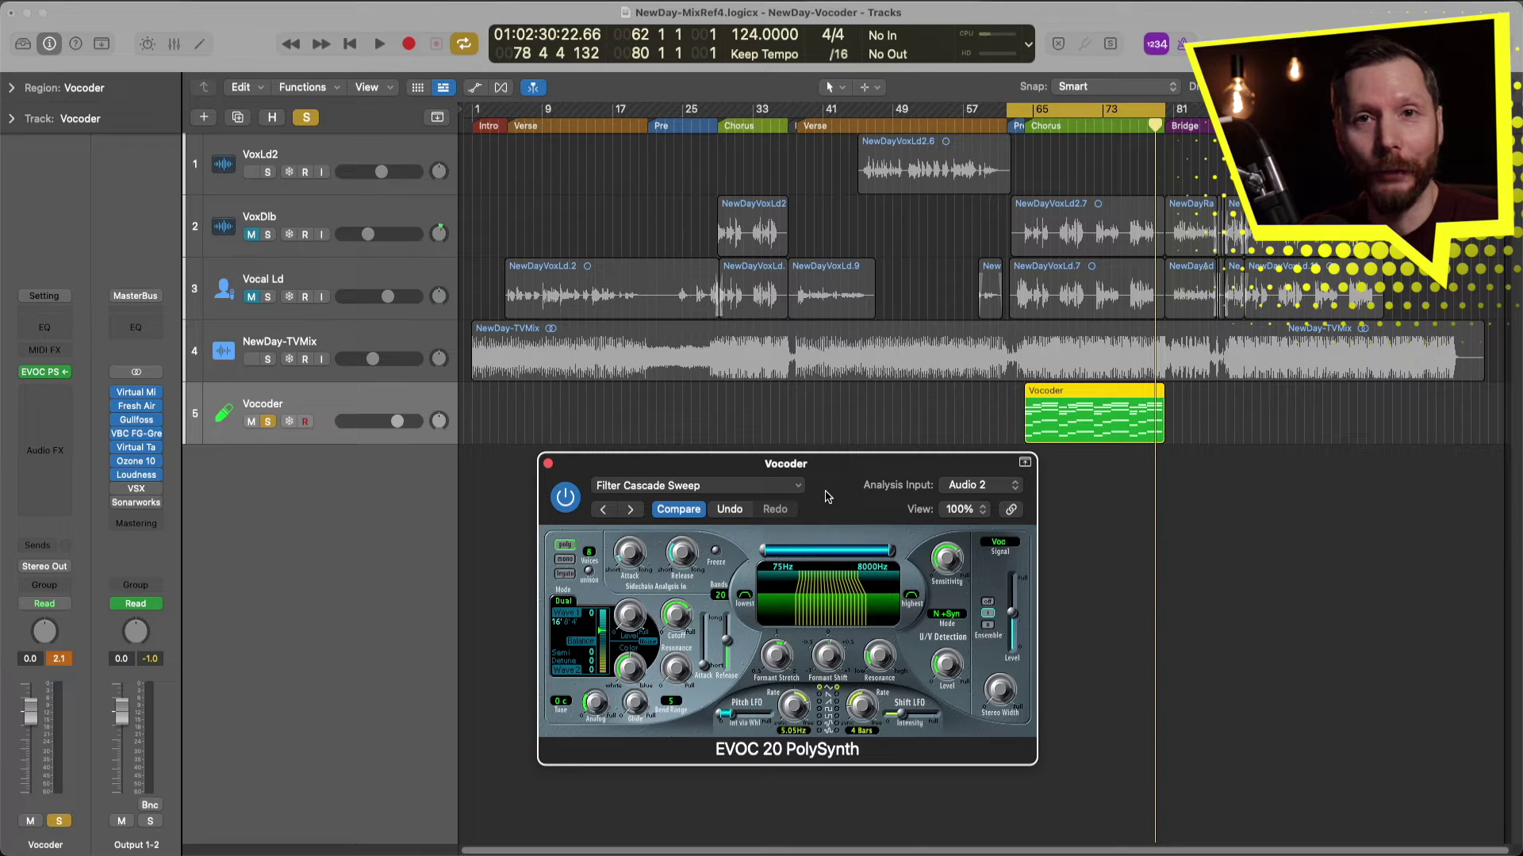
Load the Clear Voice Vocoder preset from the 02 Vintage Vocoder category.
click(730, 487)
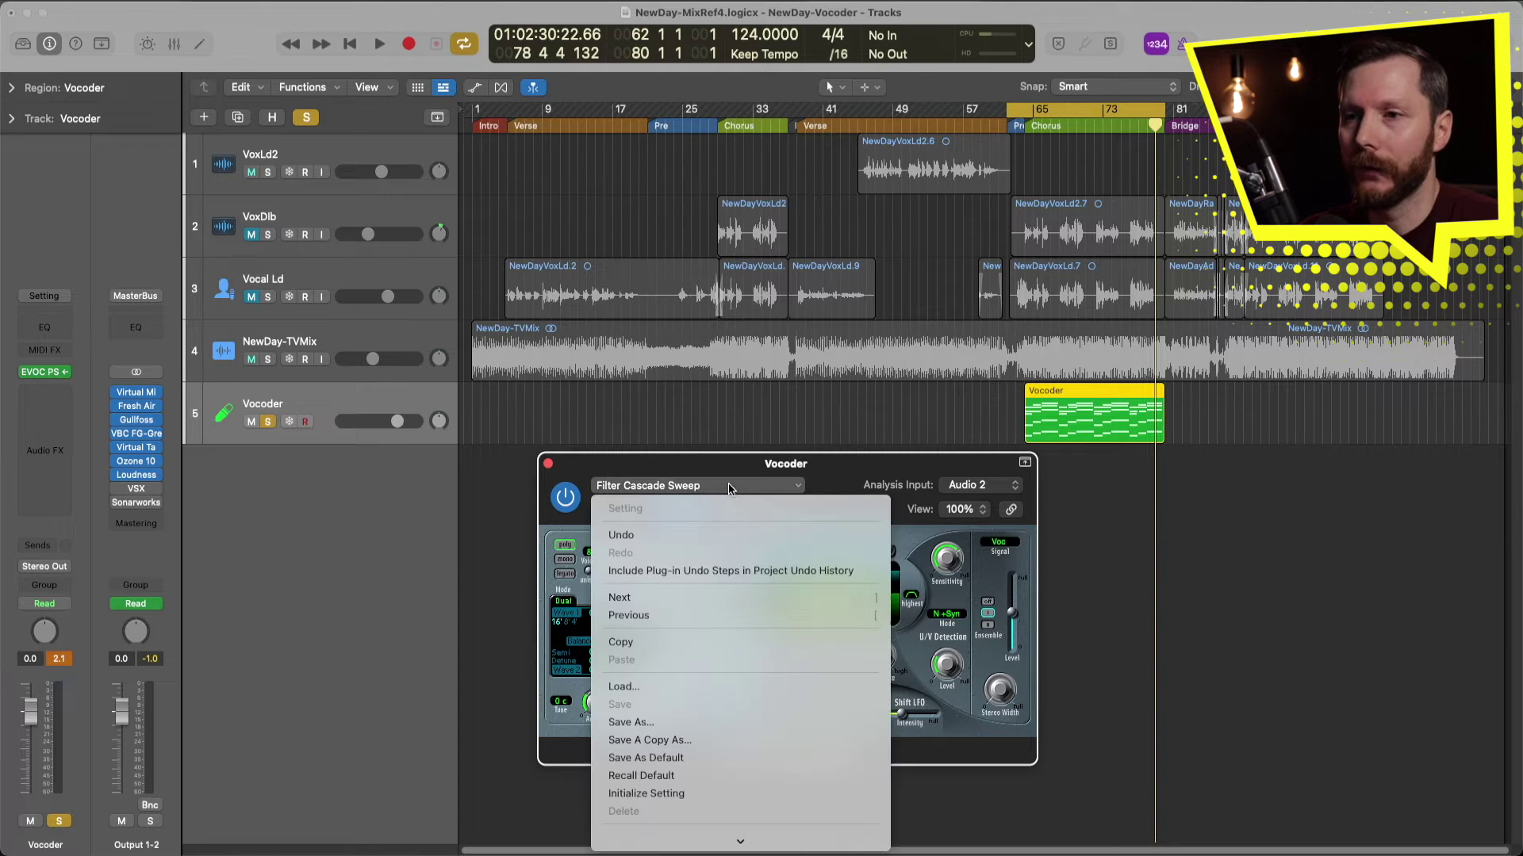
scroll(741, 714, down, 2)
mouse_move(733, 825)
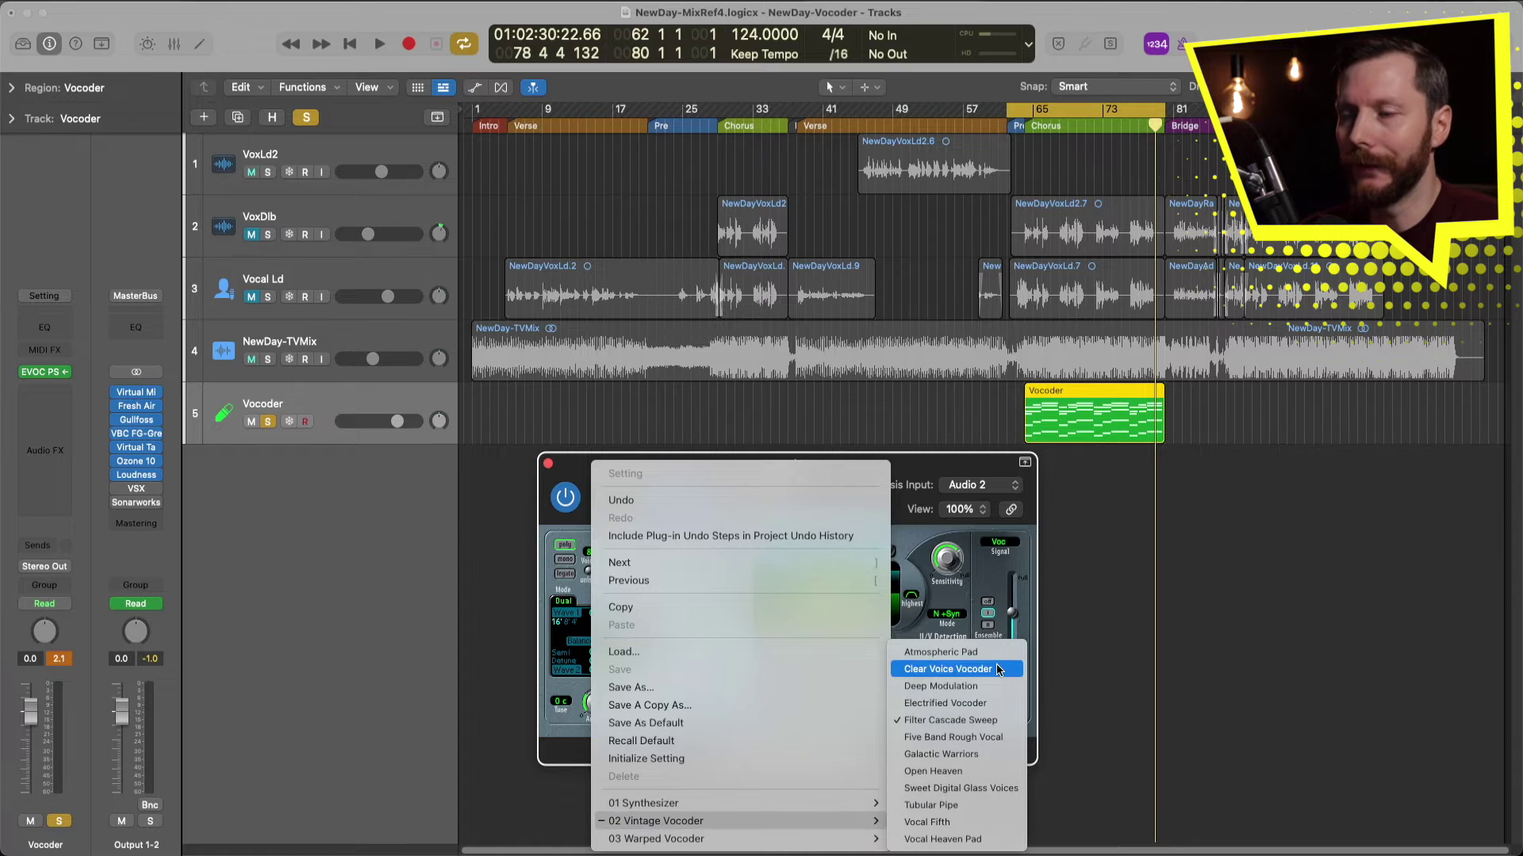
click(942, 670)
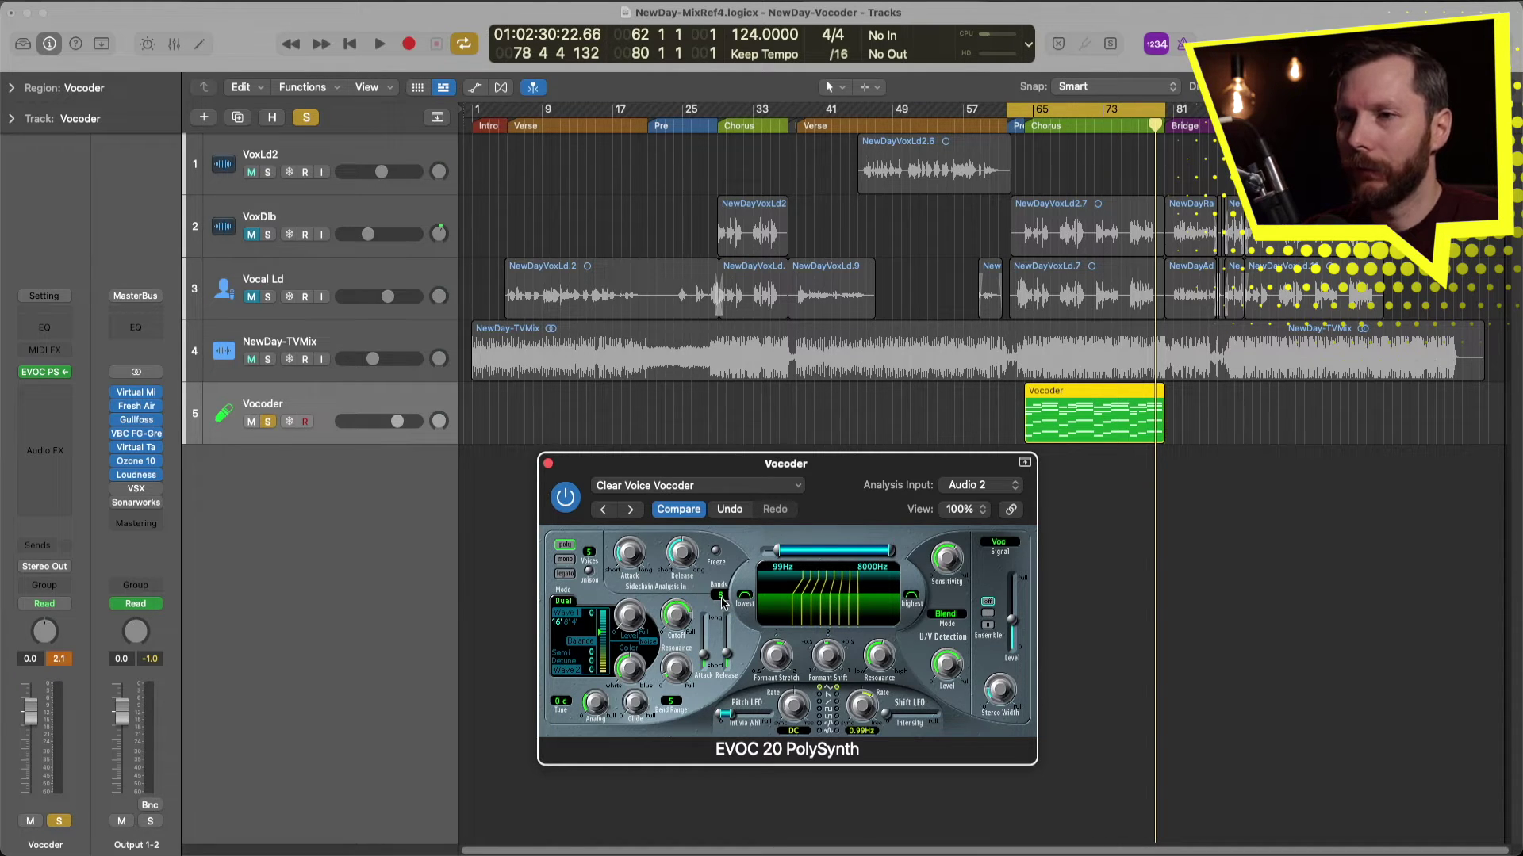
Raise the number of filter bands to 20 and reduce it to 5.
drag(722, 603, 720, 555)
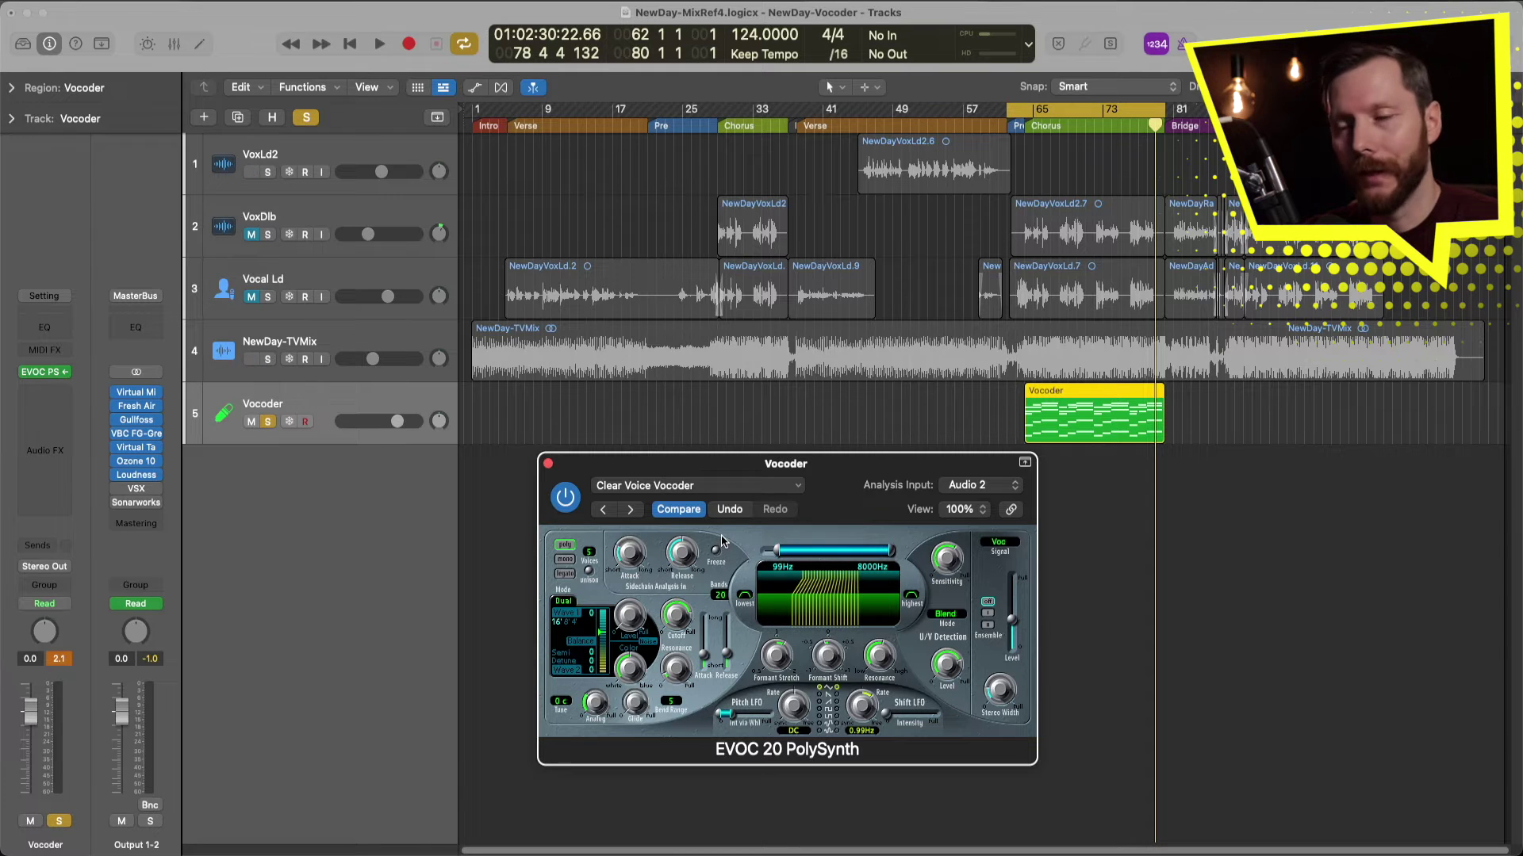
mouse_move(722, 542)
mouse_down()
mouse_move(723, 649)
mouse_move(723, 536)
mouse_up()
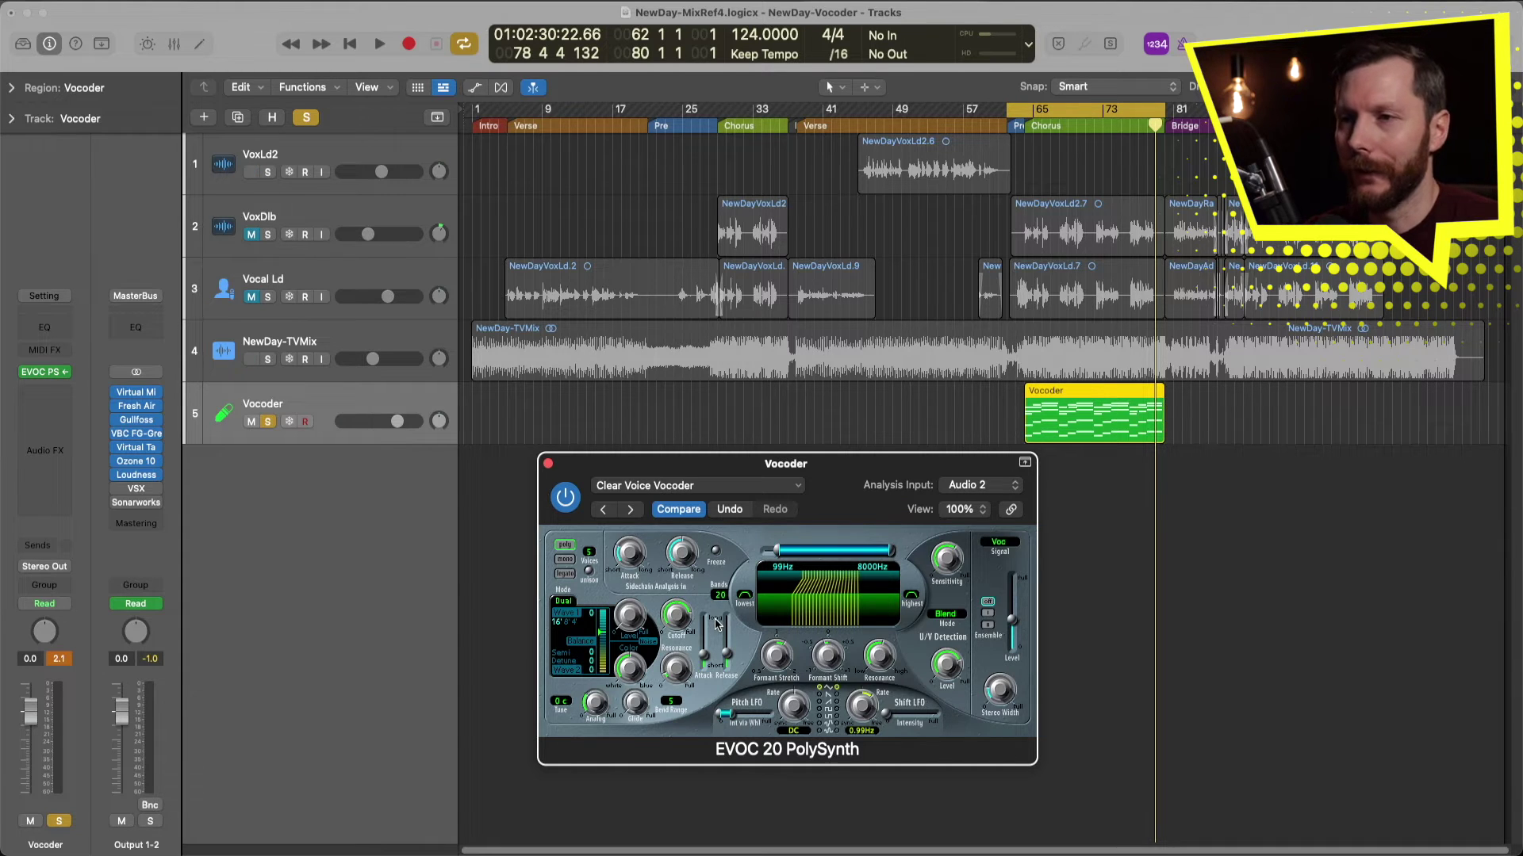
drag(721, 600, 714, 677)
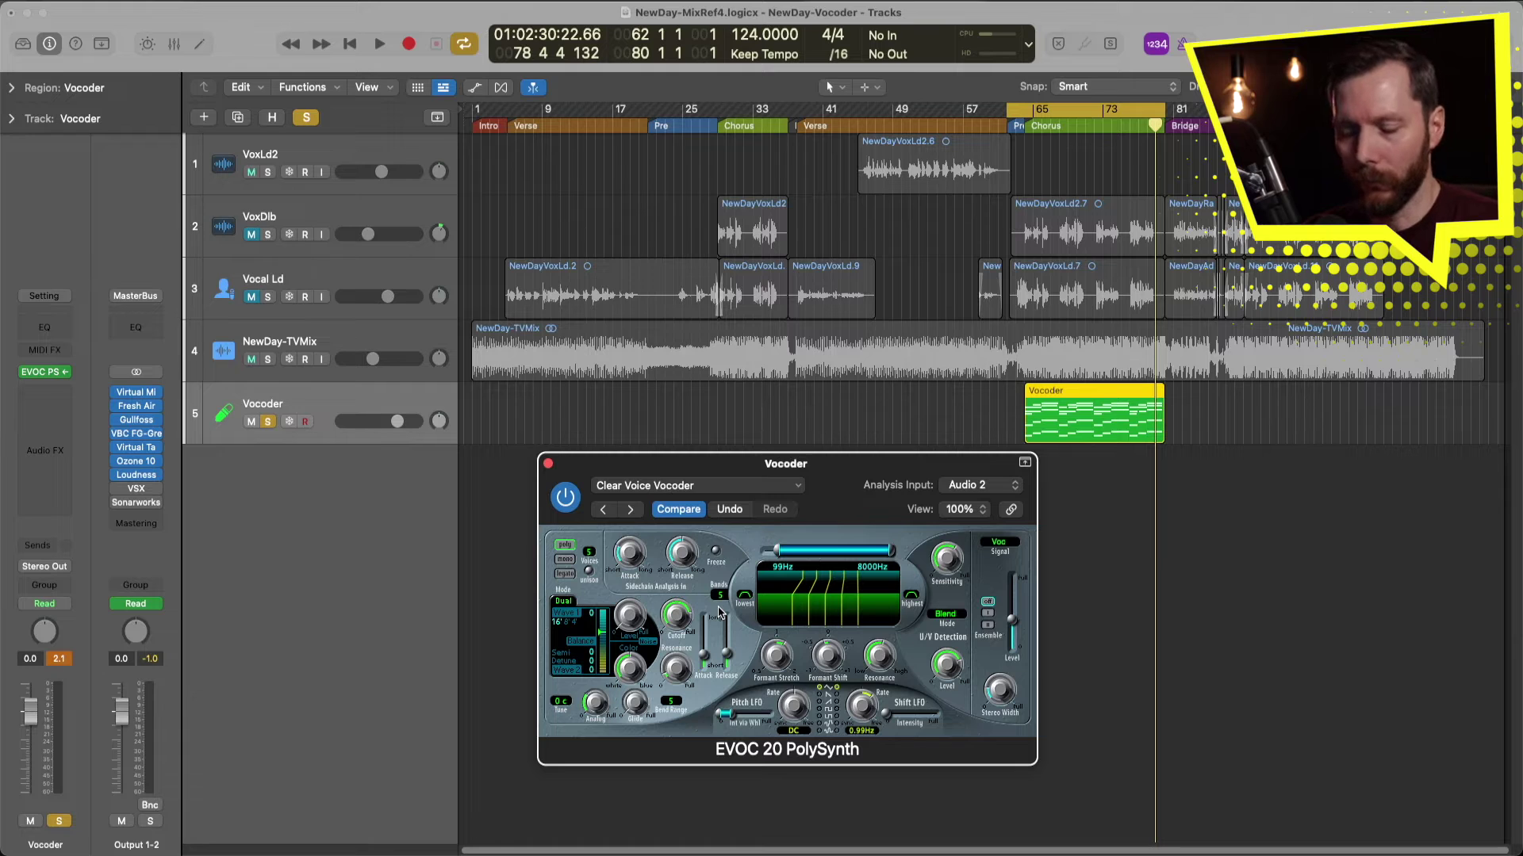
Play the vocoder part while switching Bands to 20 and back to 5 to compare the sound.
key(space)
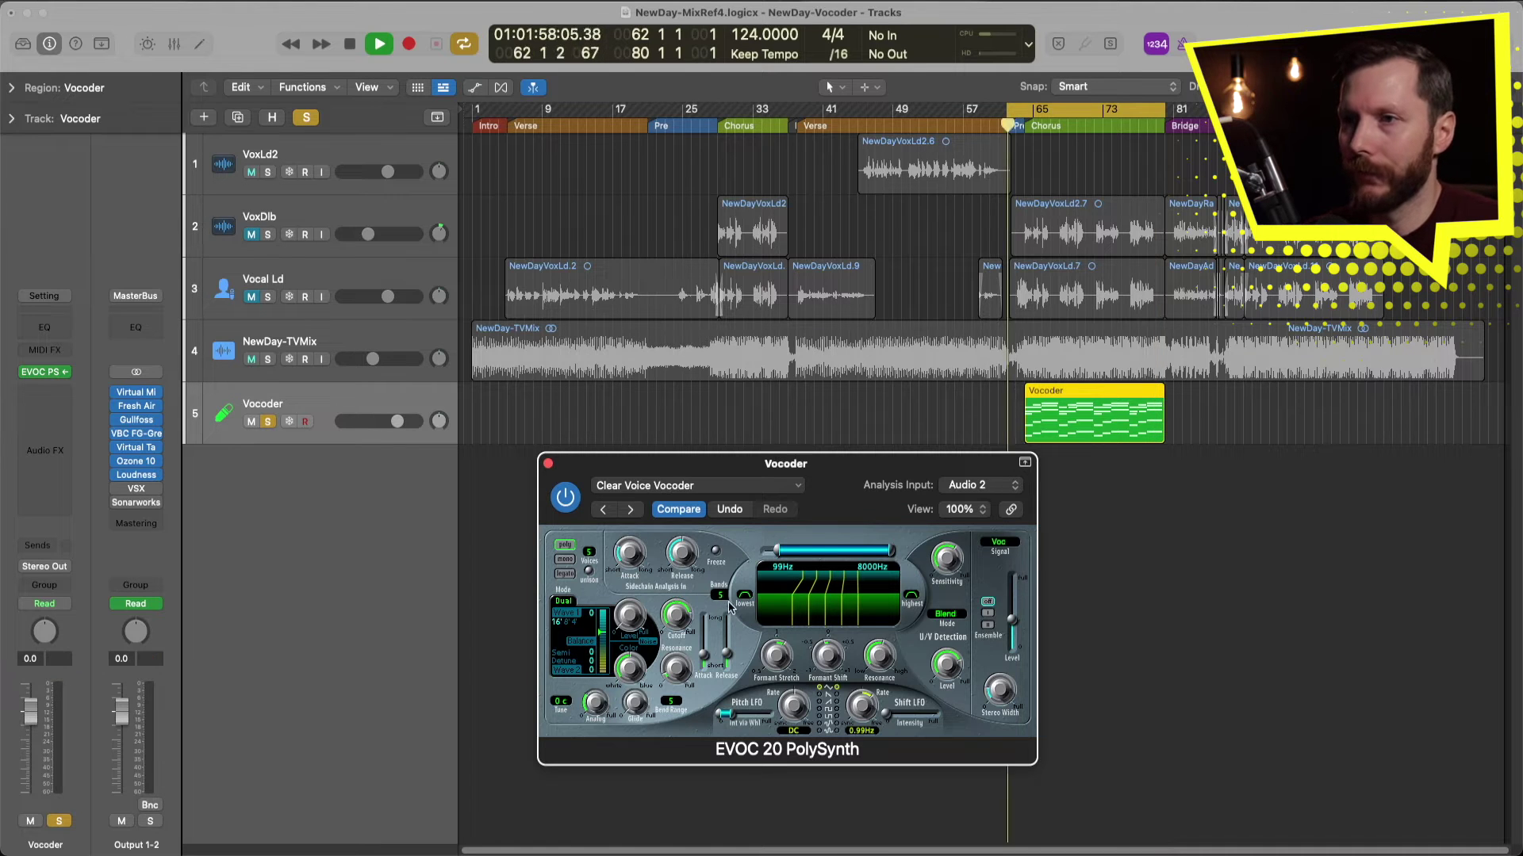
drag(720, 597, 727, 596)
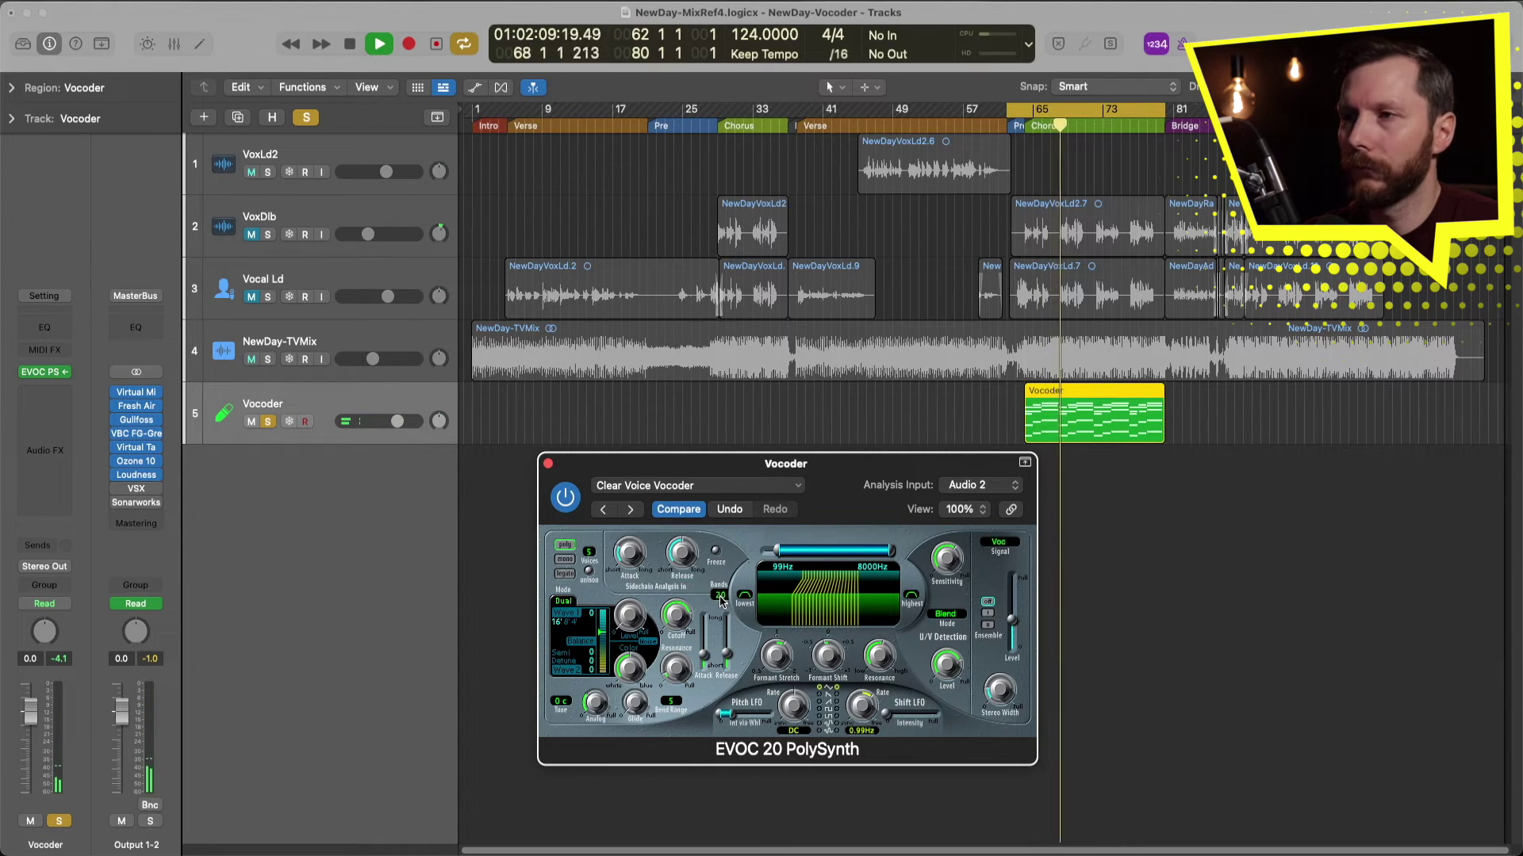
drag(721, 600, 724, 635)
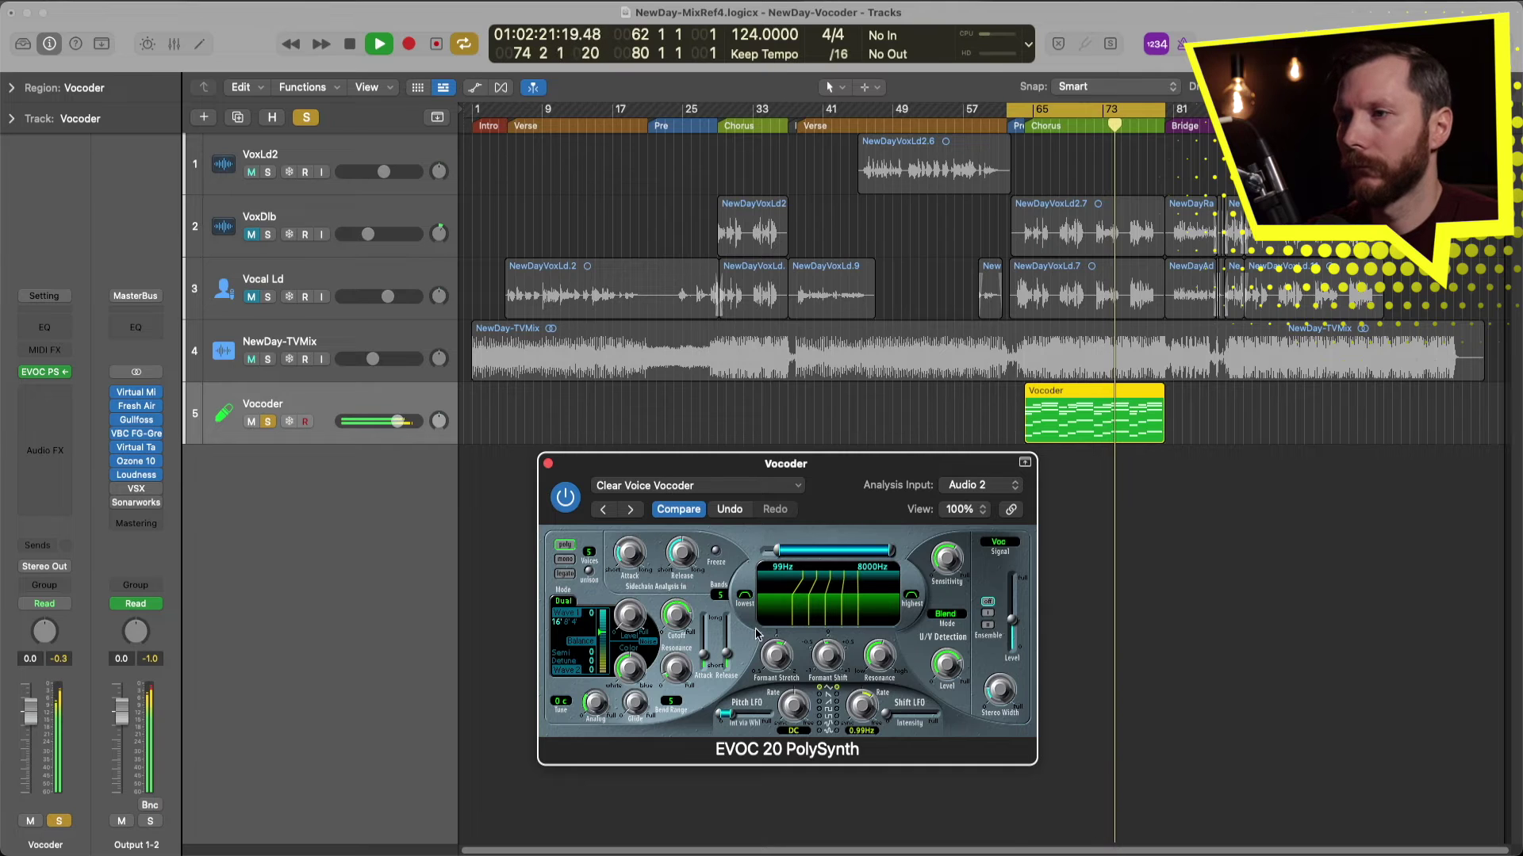
key(space)
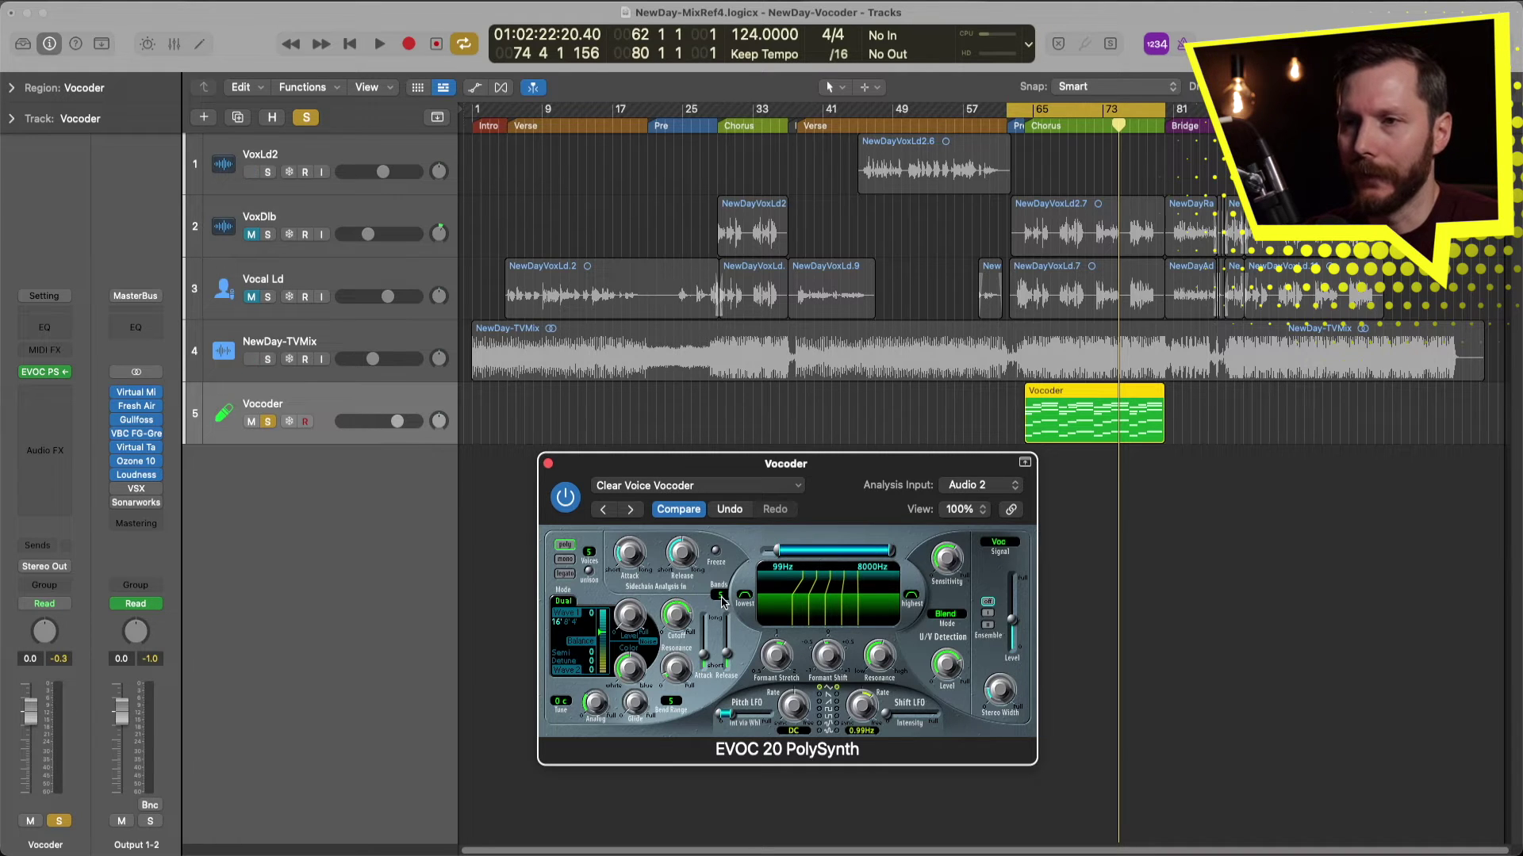
Set Bands to 10 and try out the Formant Shift while the part plays.
drag(723, 603, 728, 587)
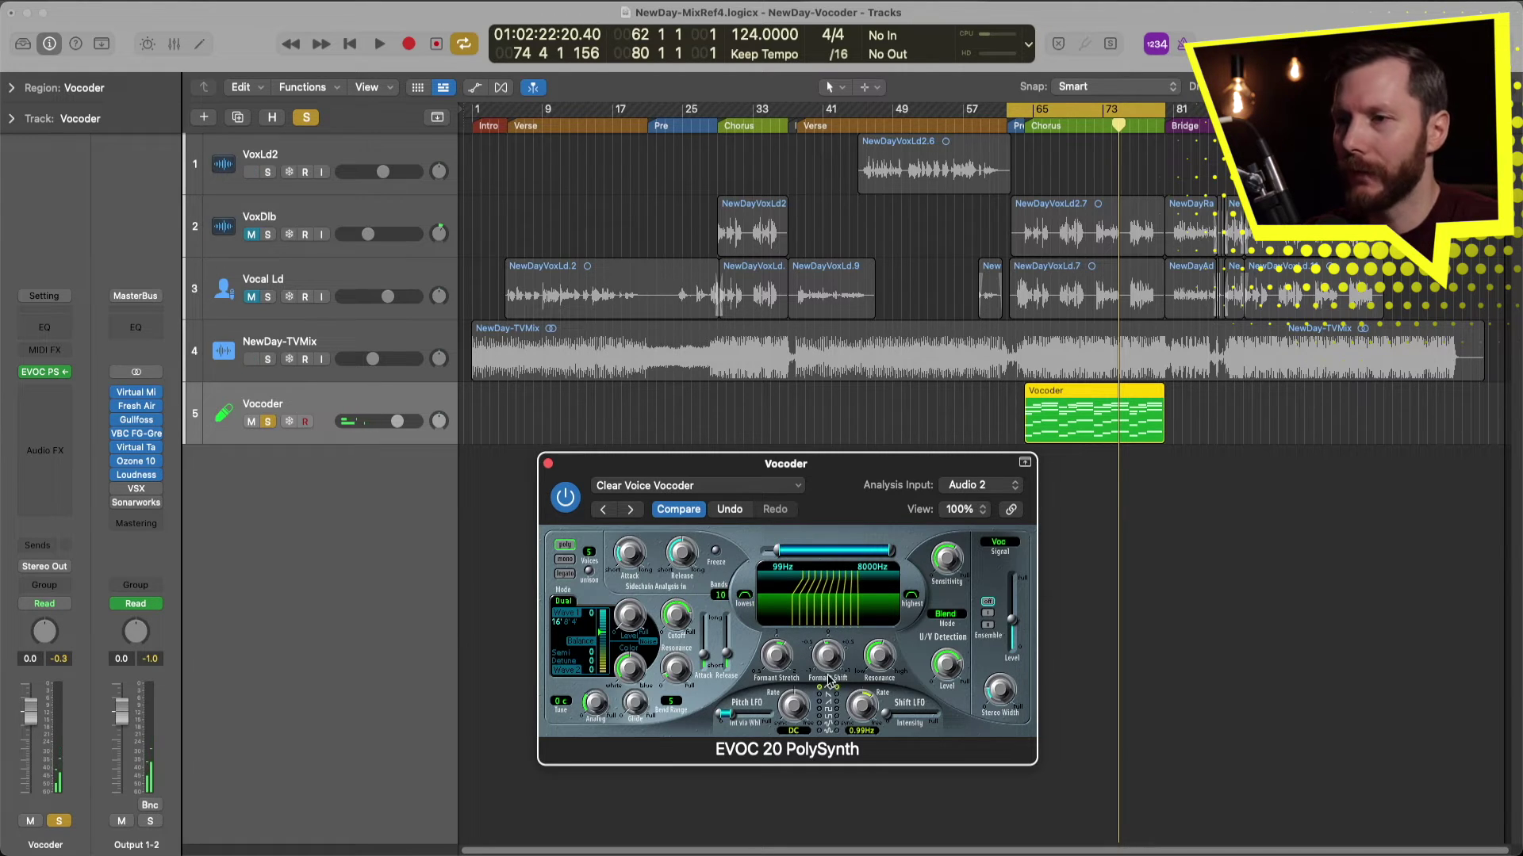
key(space)
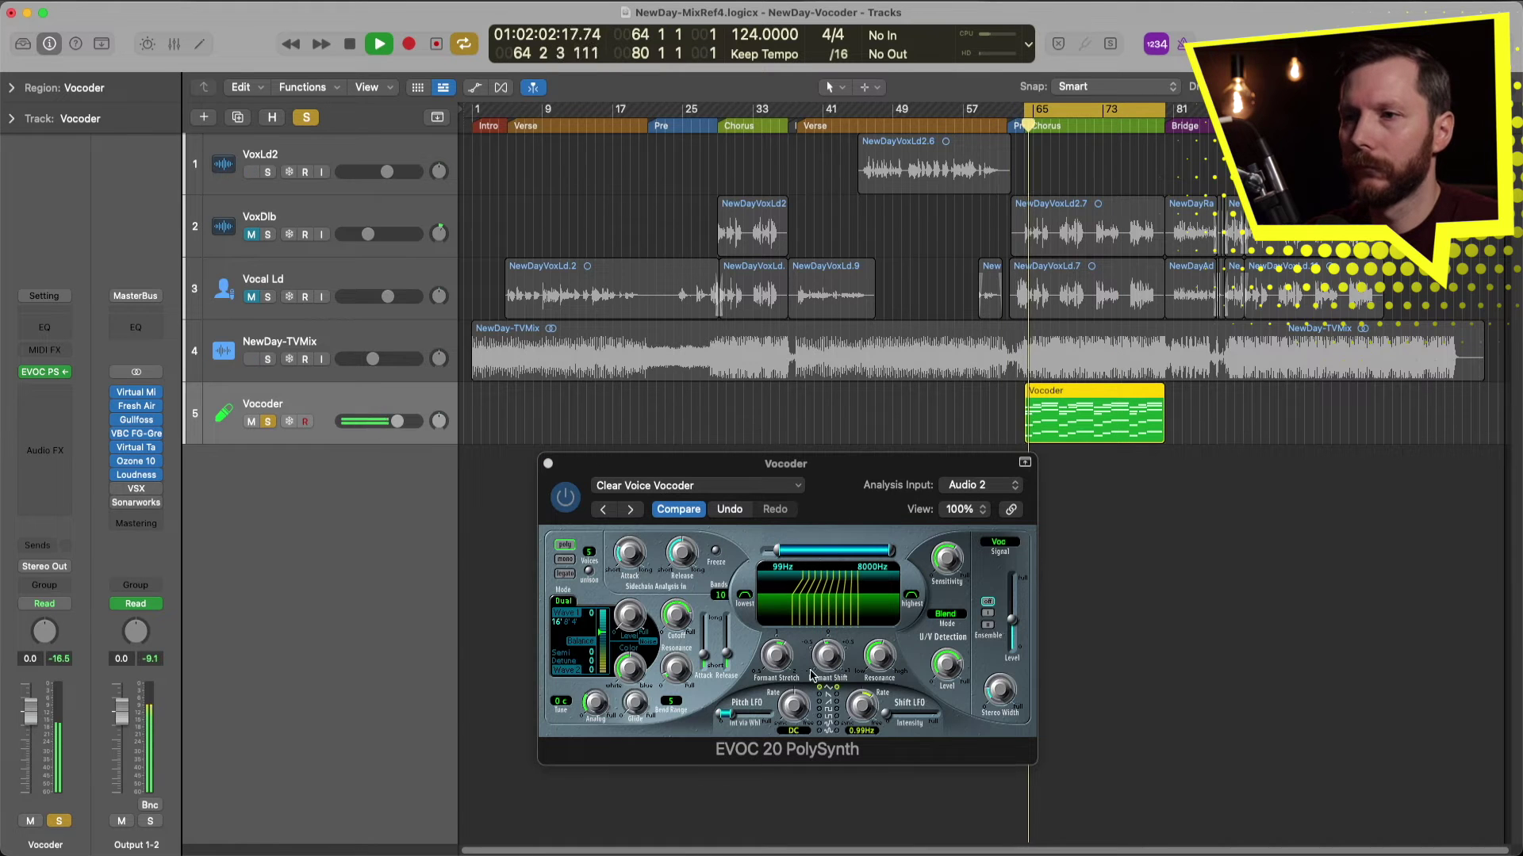
mouse_move(830, 658)
mouse_down()
mouse_move(837, 726)
mouse_move(837, 571)
mouse_move(833, 638)
mouse_up()
key(space)
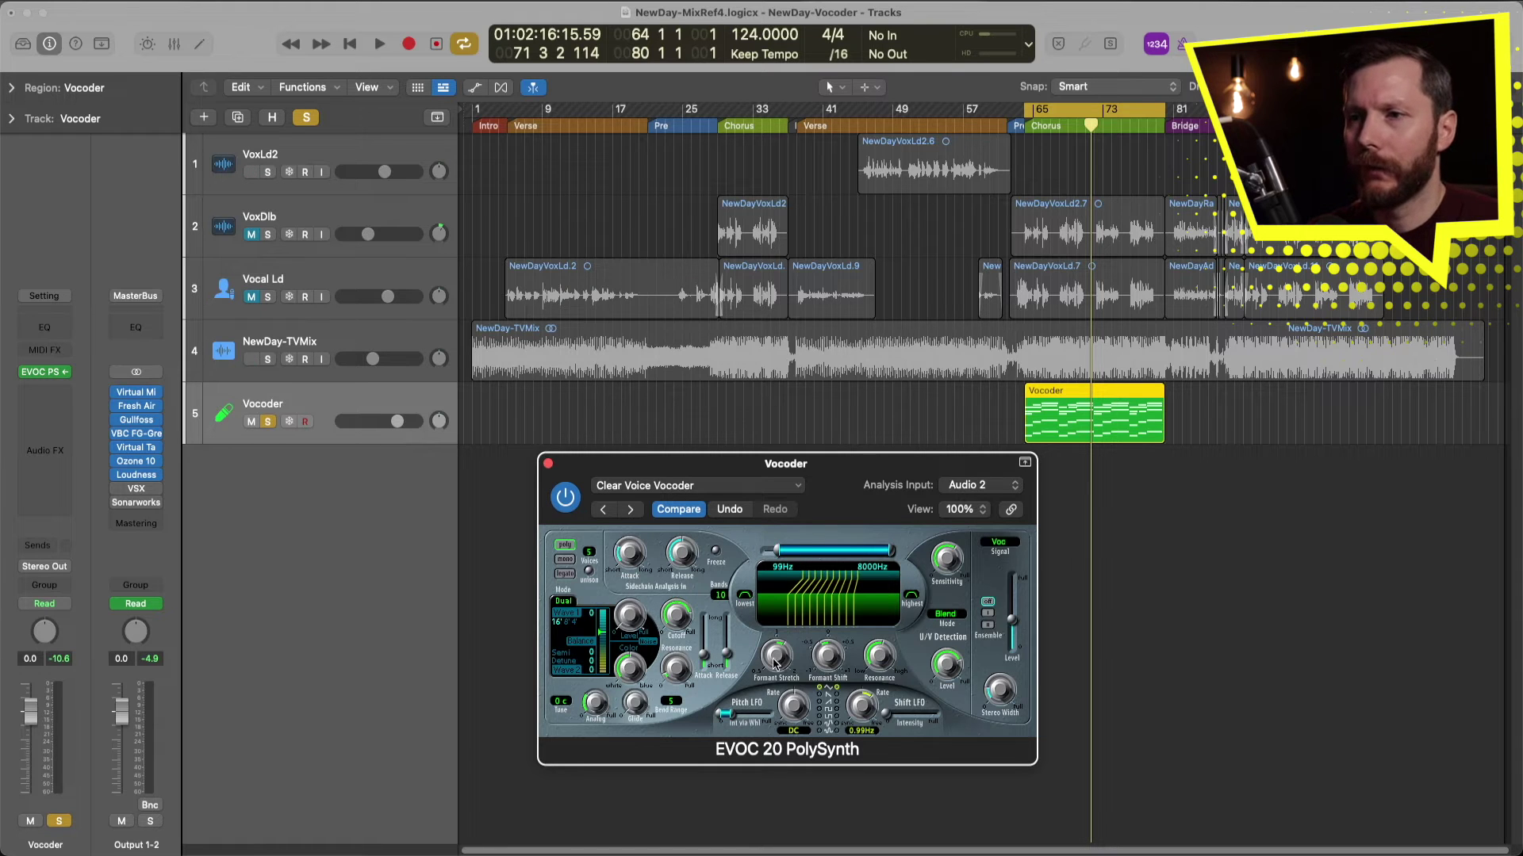
Narrow the Formant Stretch, widen it strongly, and start playing the part to hear it.
drag(776, 663, 781, 728)
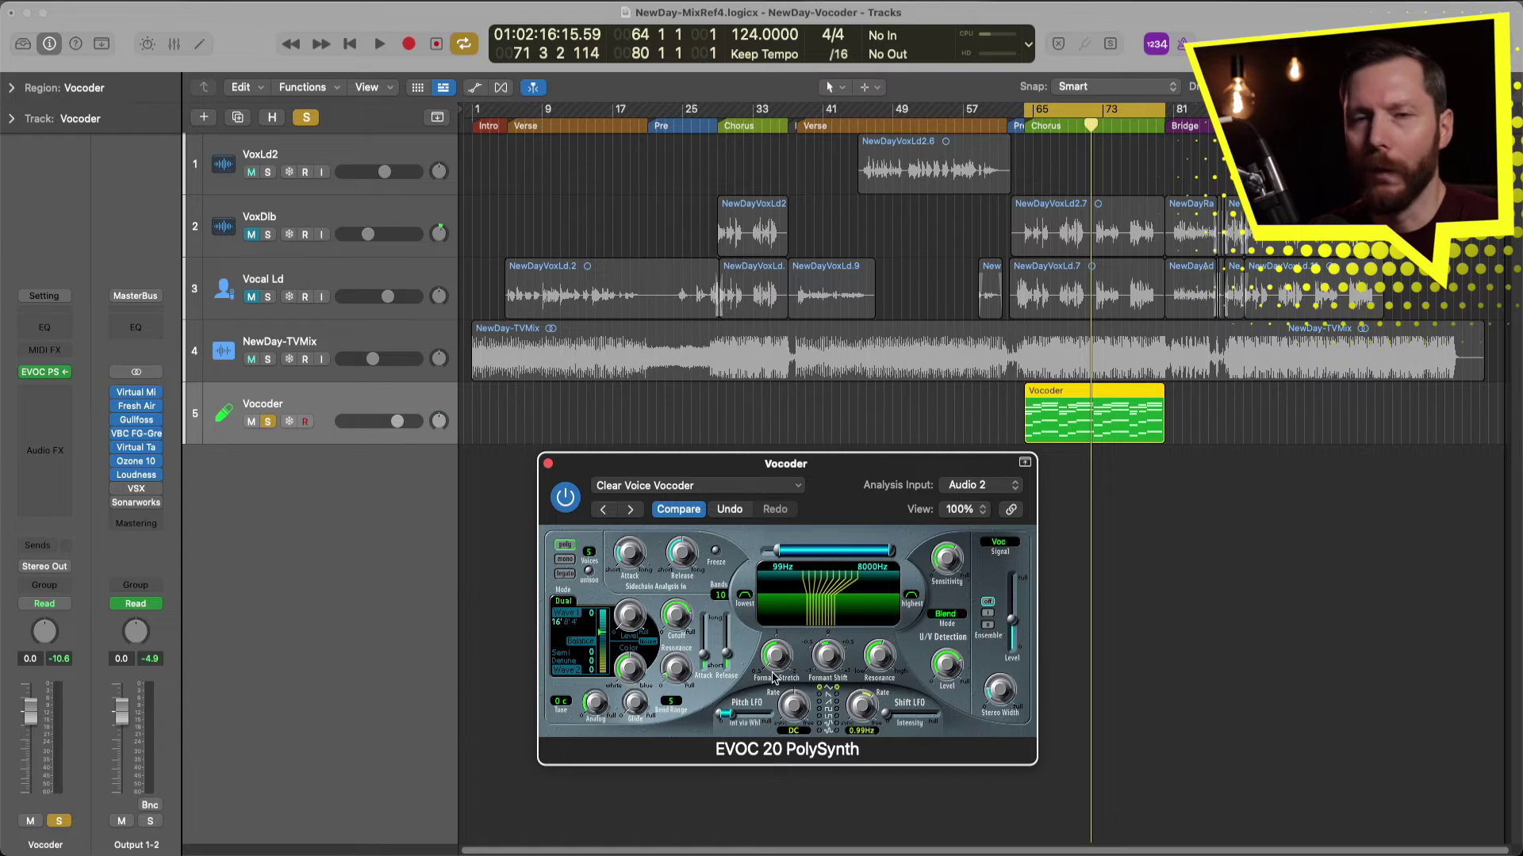
drag(775, 660, 775, 501)
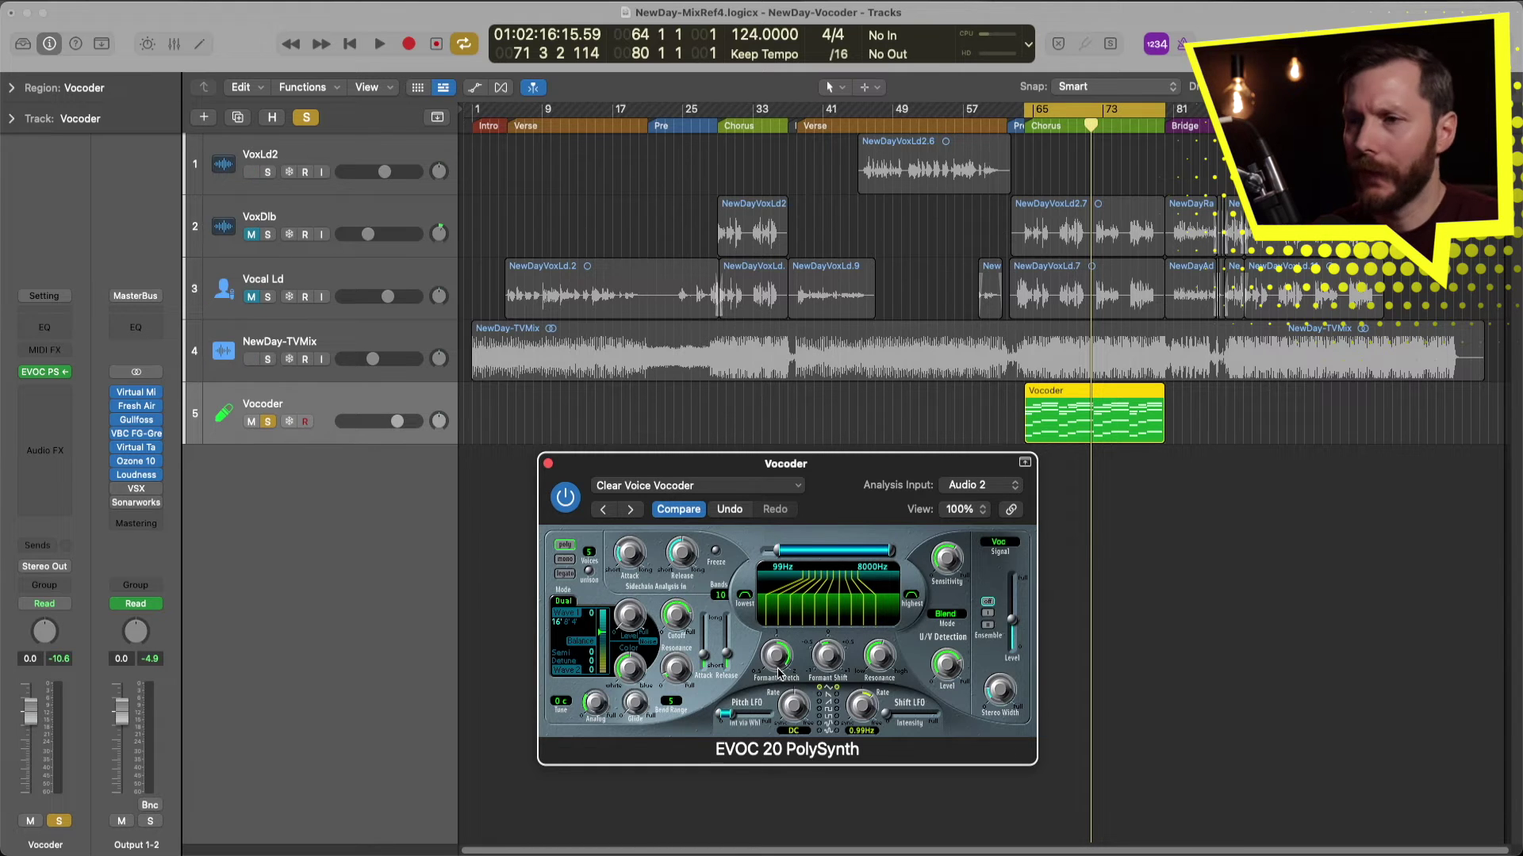
key(space)
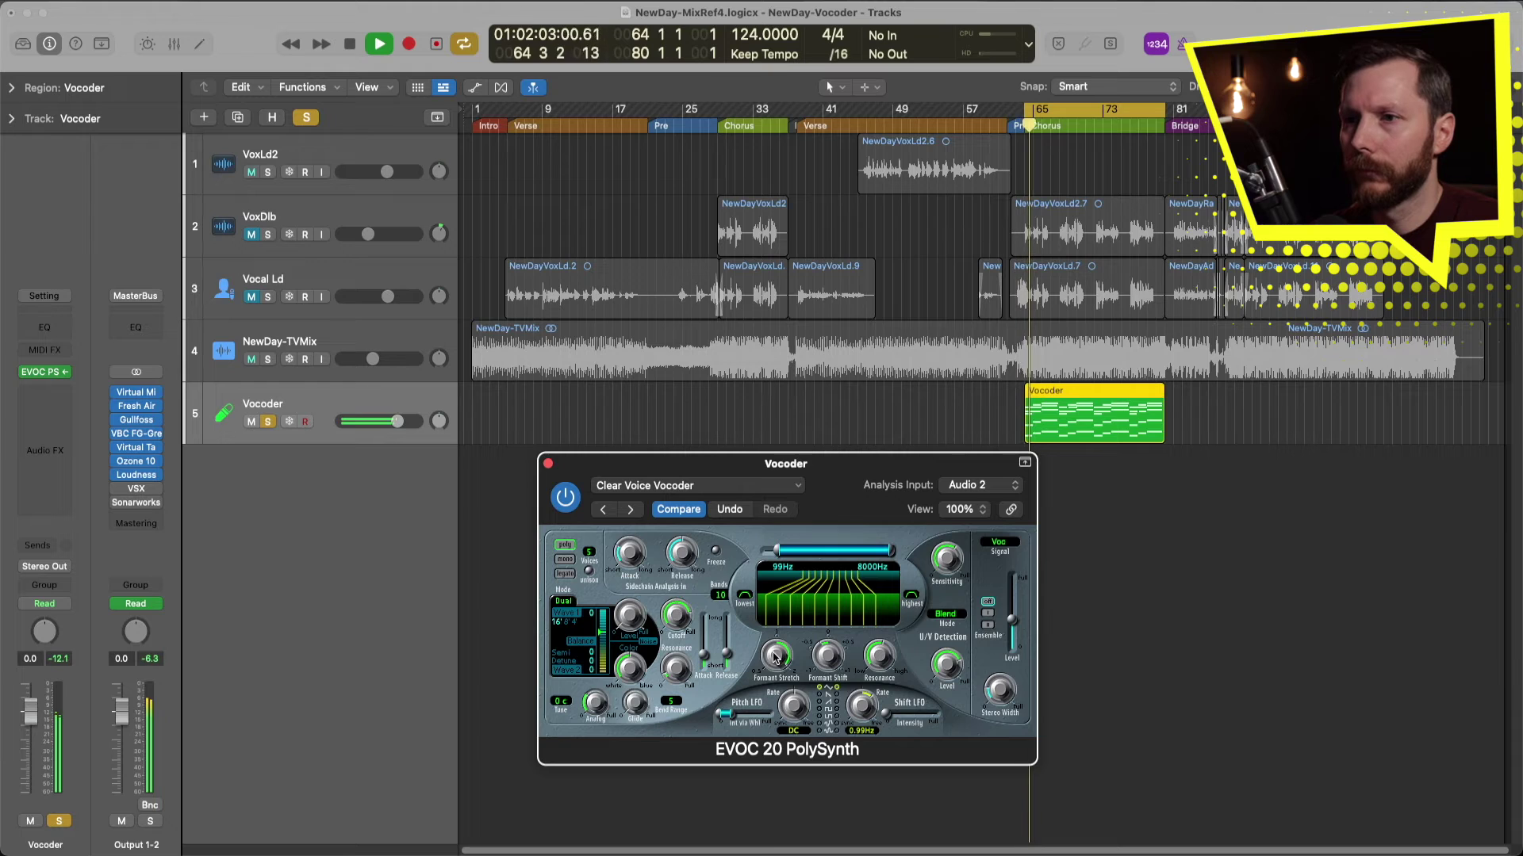
During playback, lower the Formant Stretch to 0.50, widen it again, and set Bands to 20.
drag(775, 657, 761, 821)
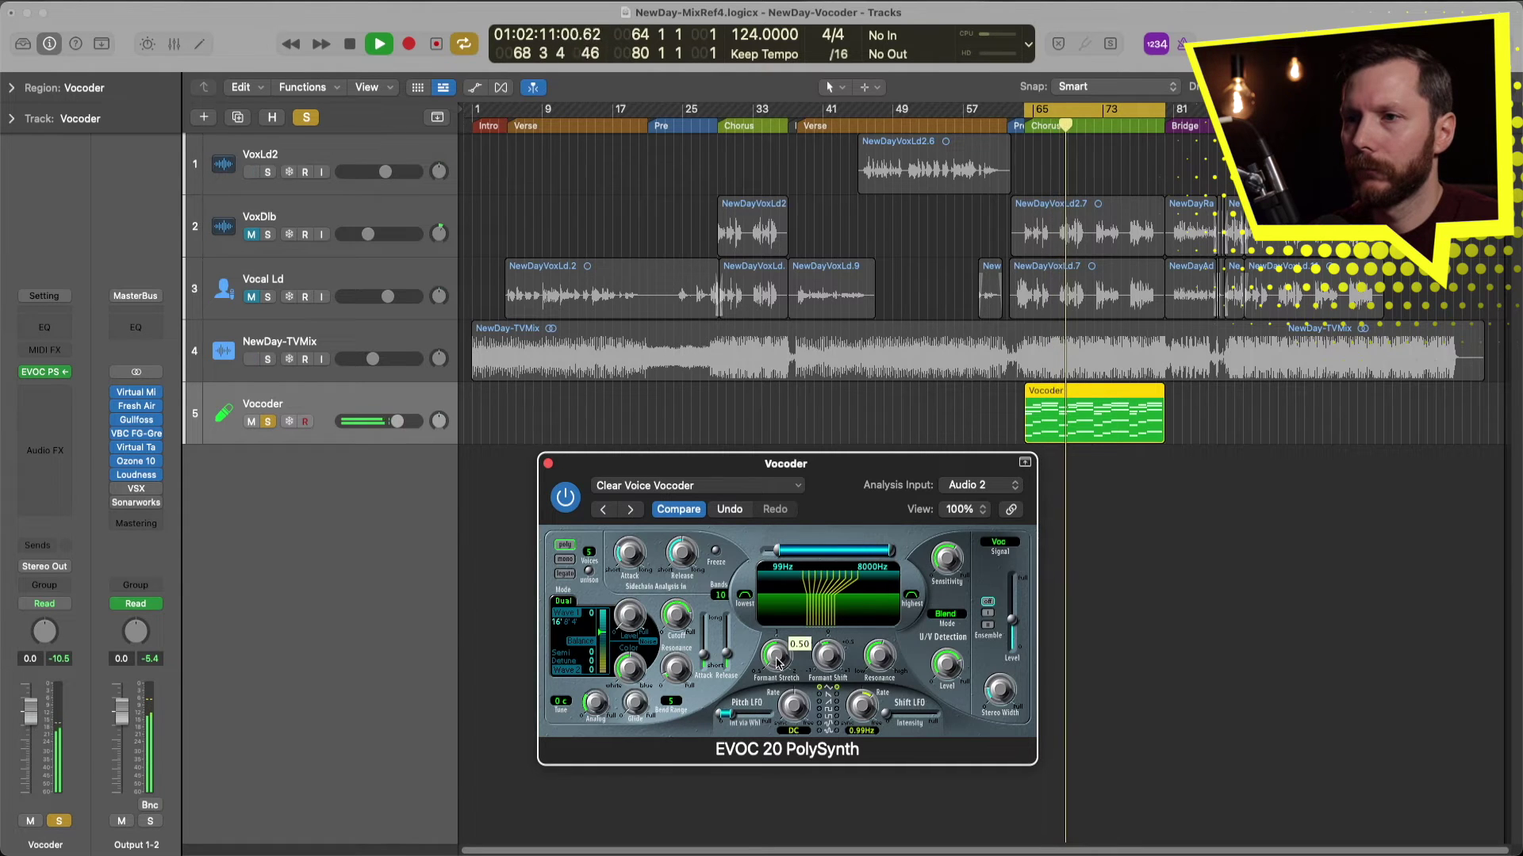
drag(775, 663, 755, 508)
drag(719, 594, 723, 545)
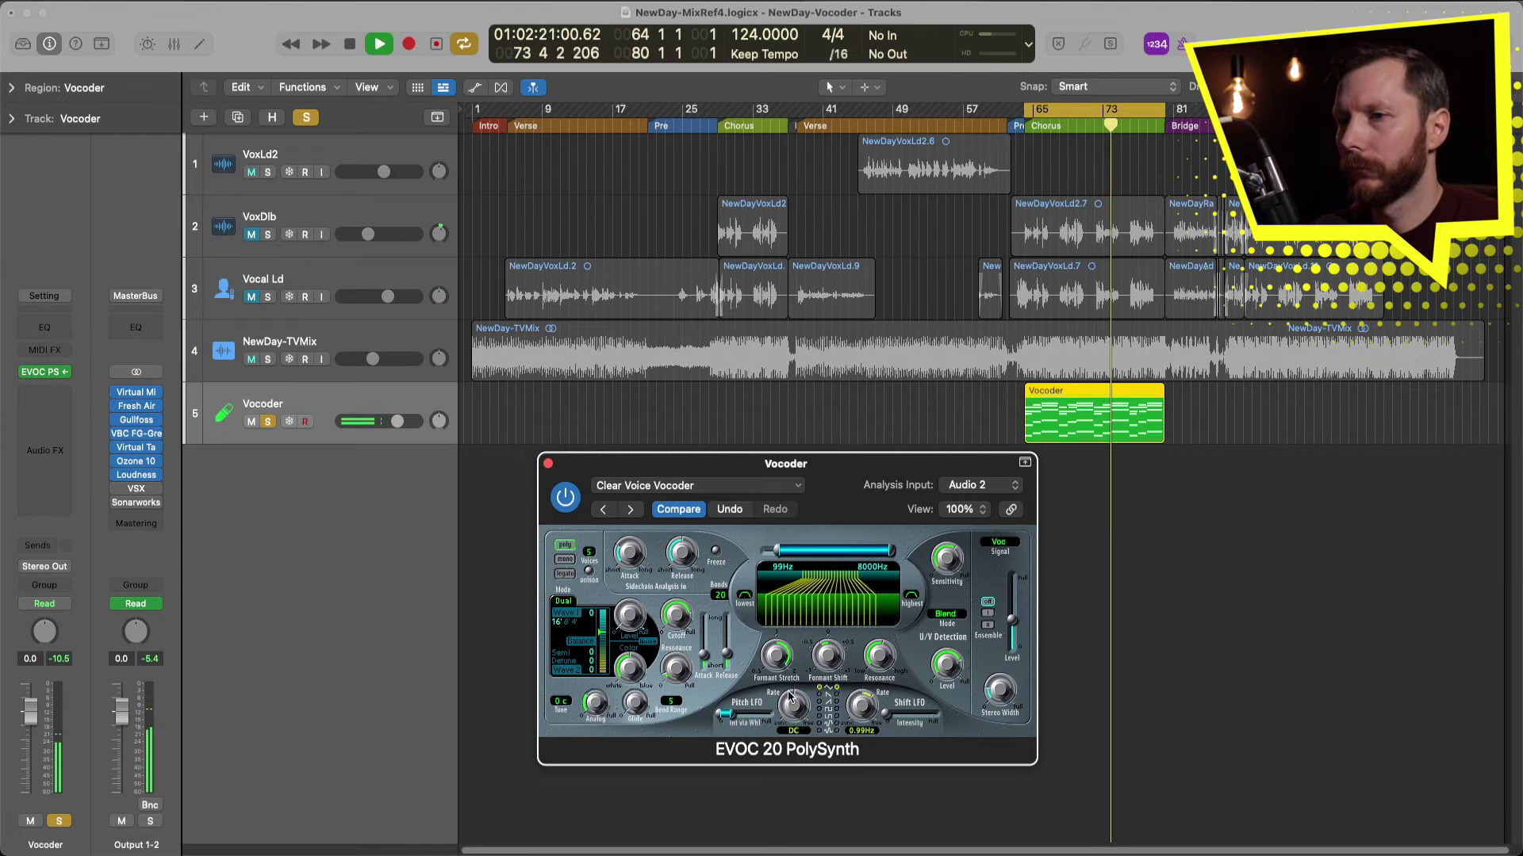
key(space)
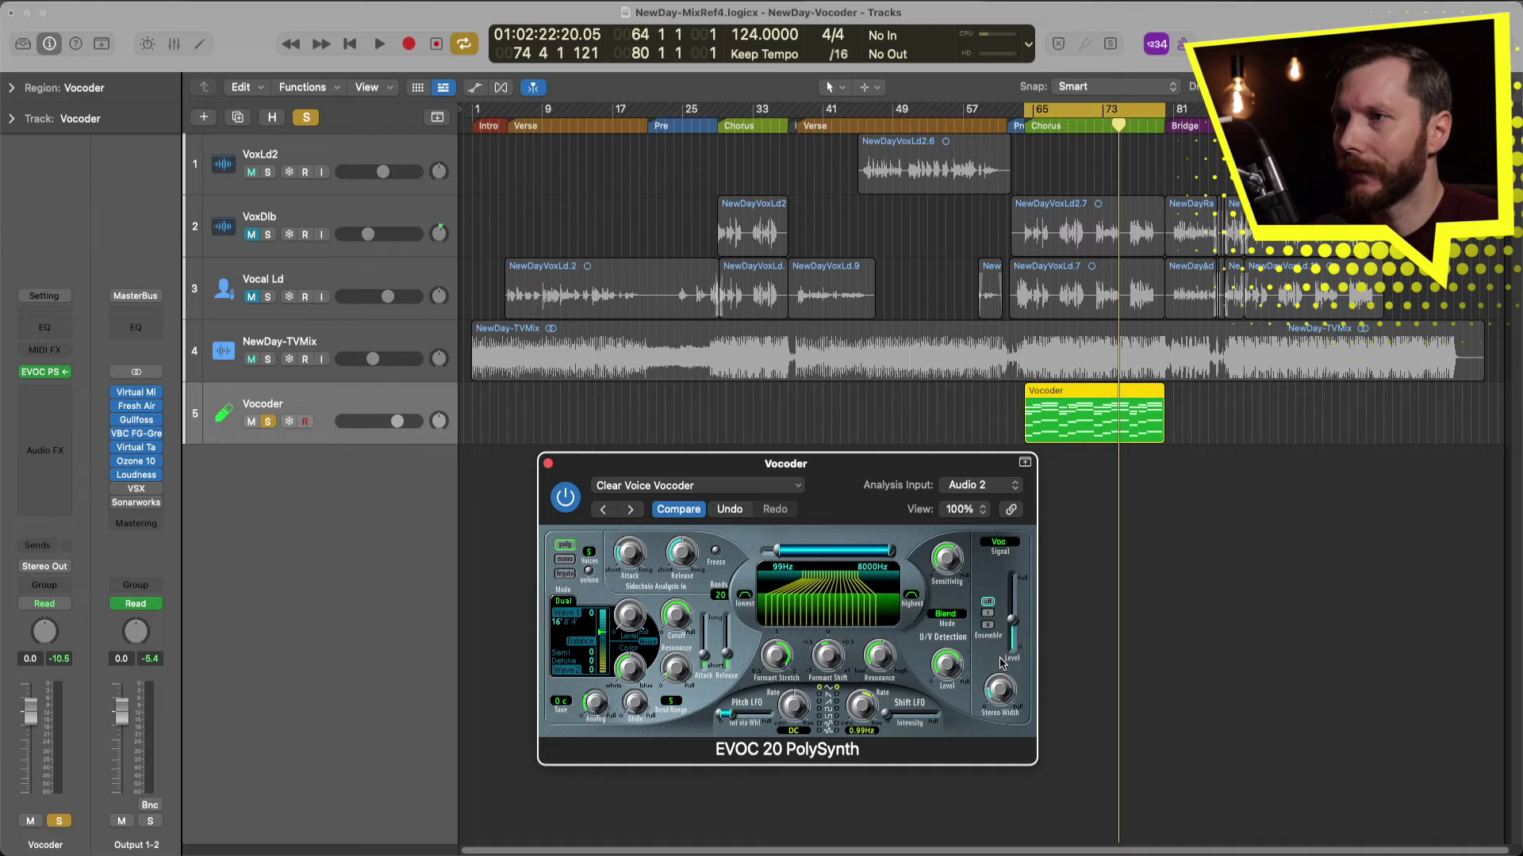
Play the vocoder part and compare the Ensemble modes I and II, settling on Ensemble mode I.
key(space)
click(988, 613)
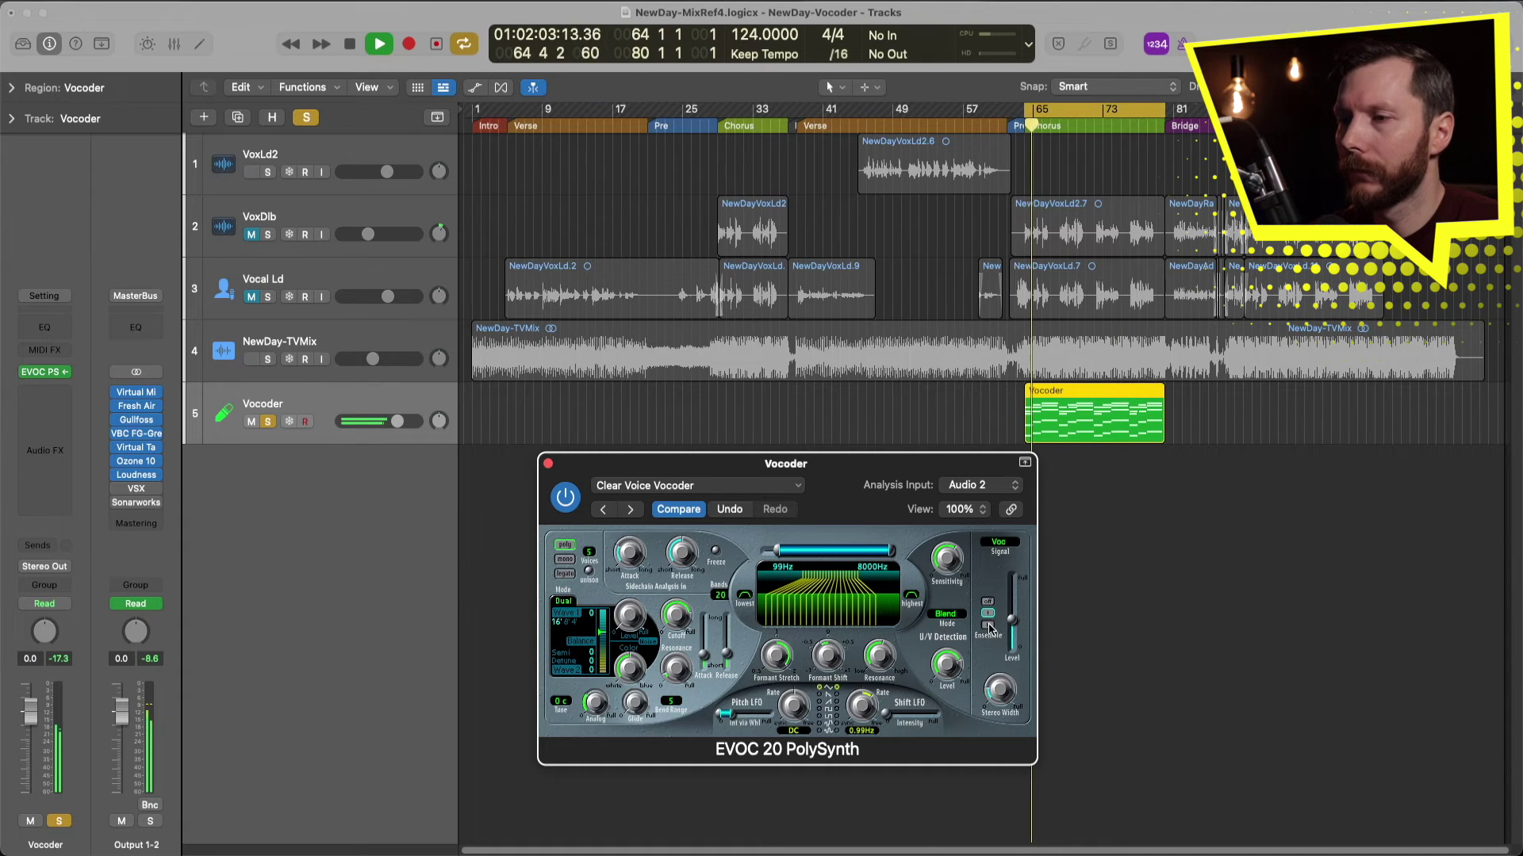
click(989, 626)
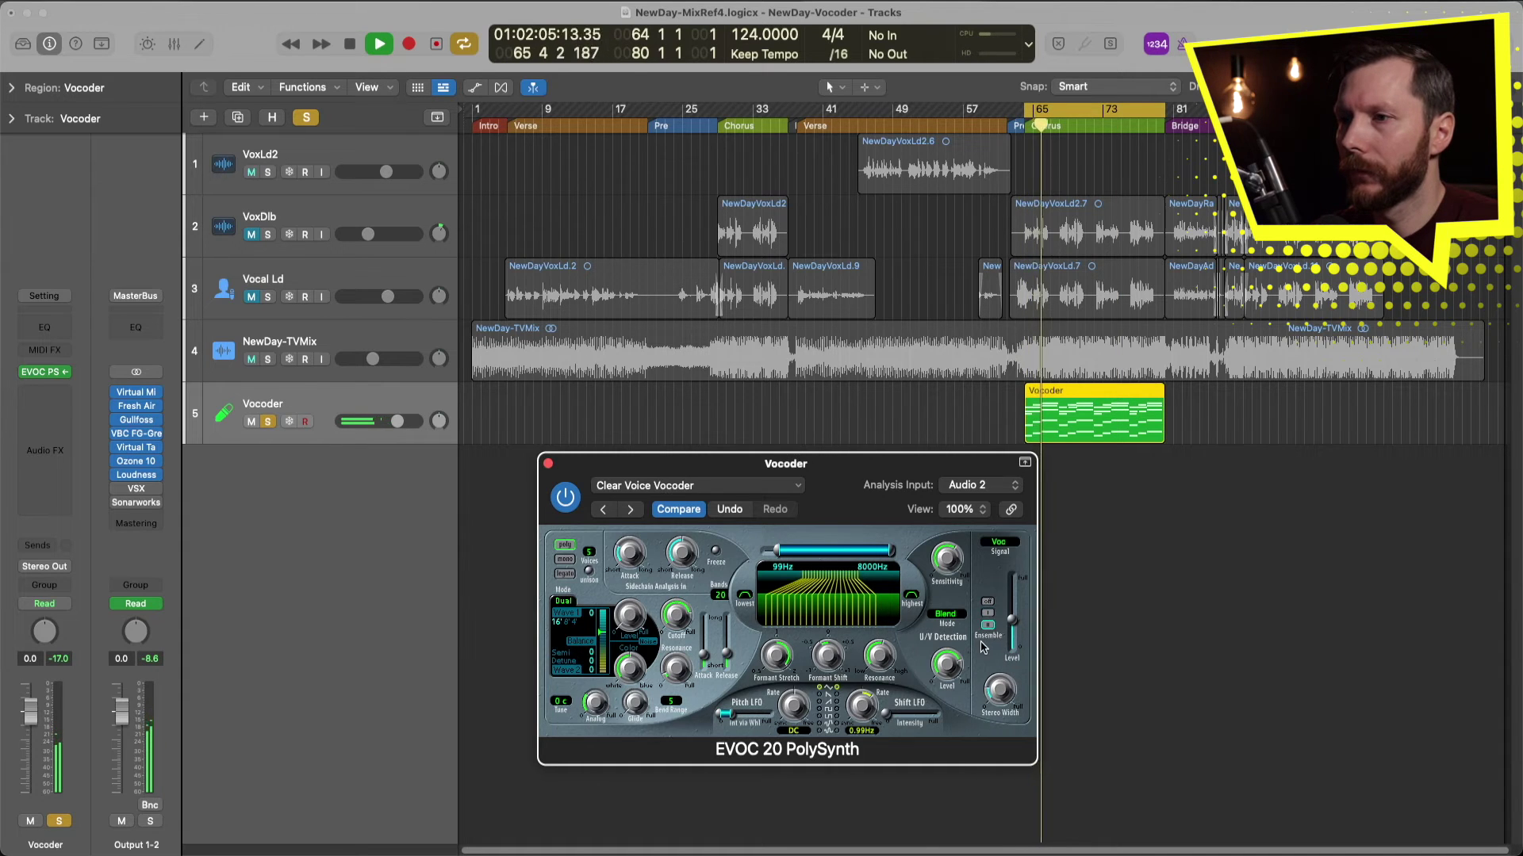
click(986, 626)
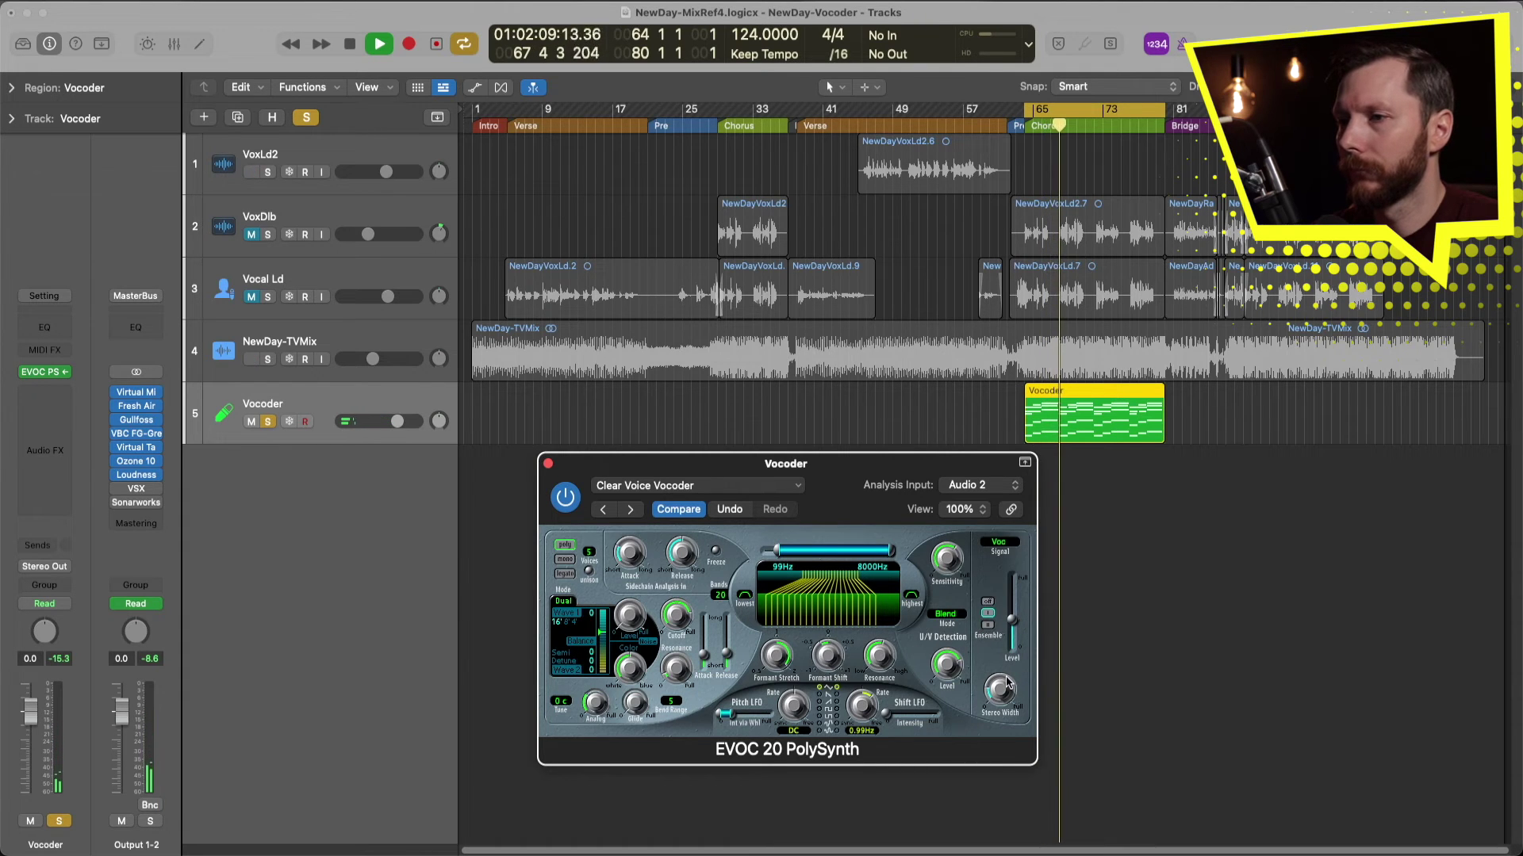
Sweep the Stereo Width up and down while the vocoder part plays, and stop playback.
drag(1006, 683, 1009, 696)
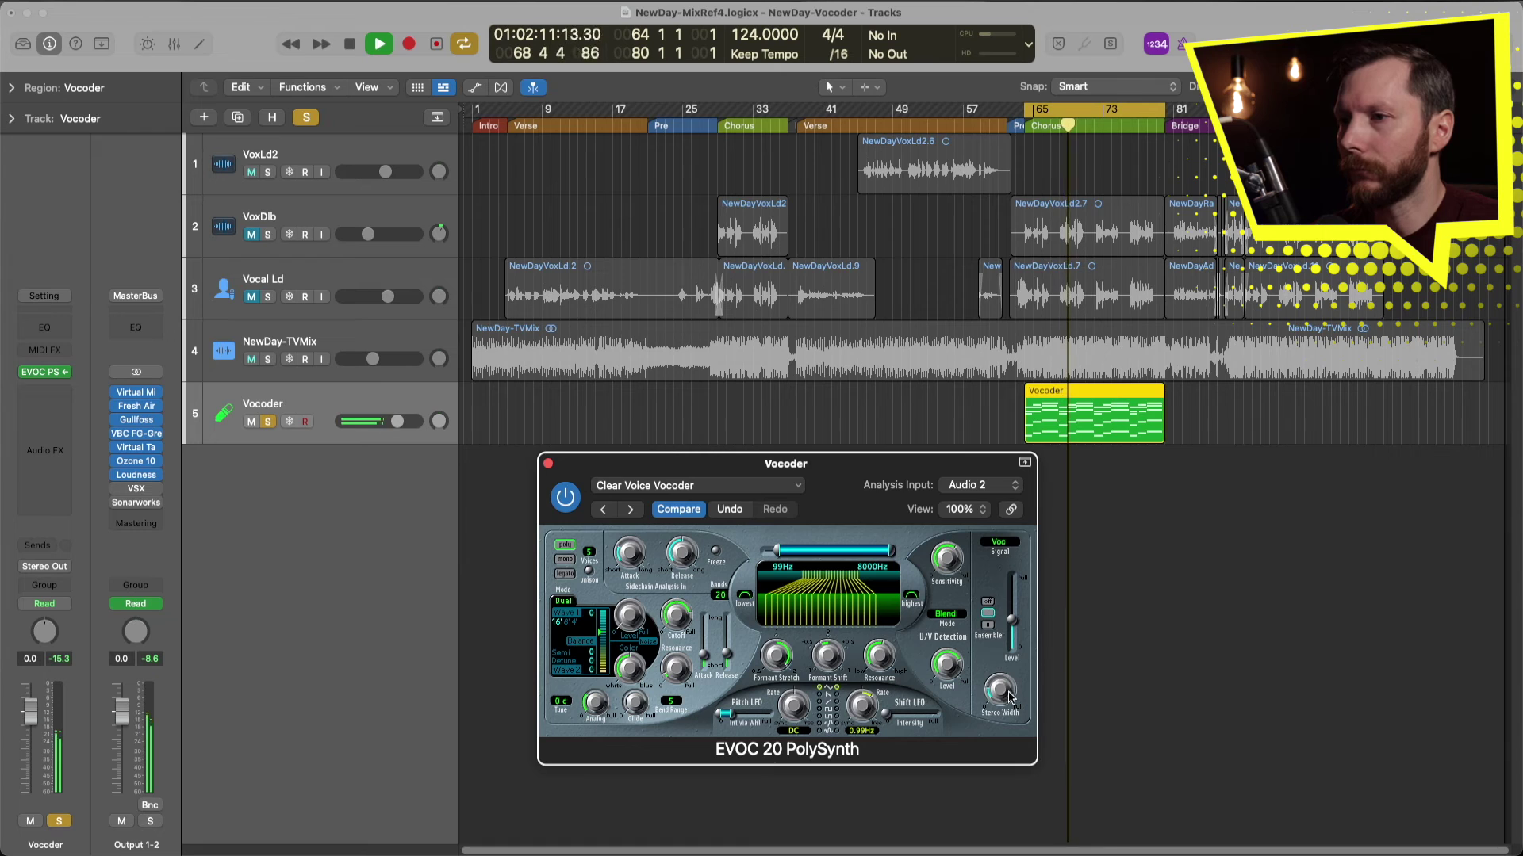
key(space)
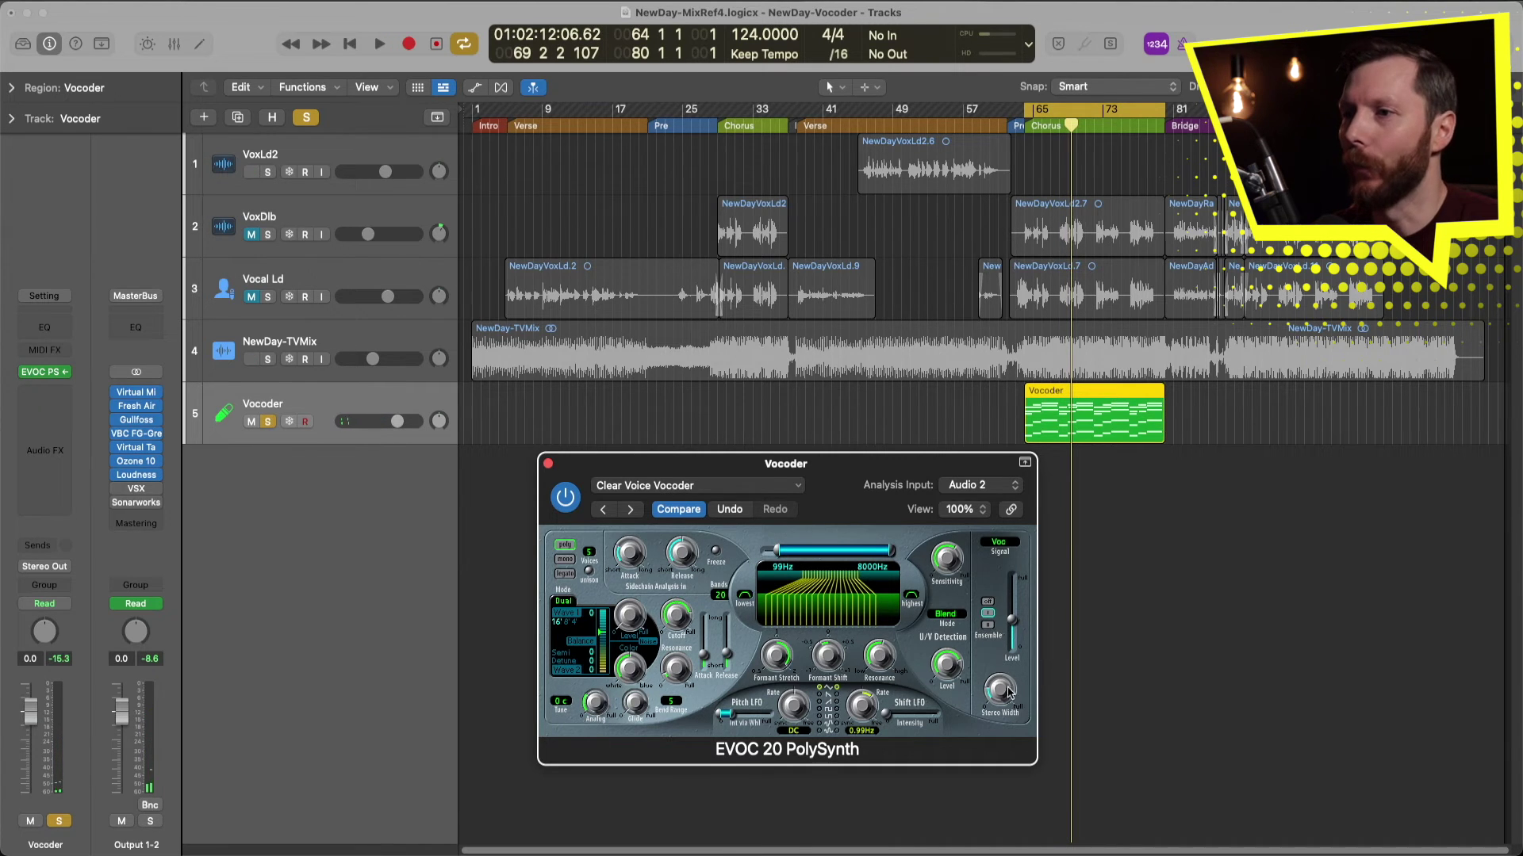
key(space)
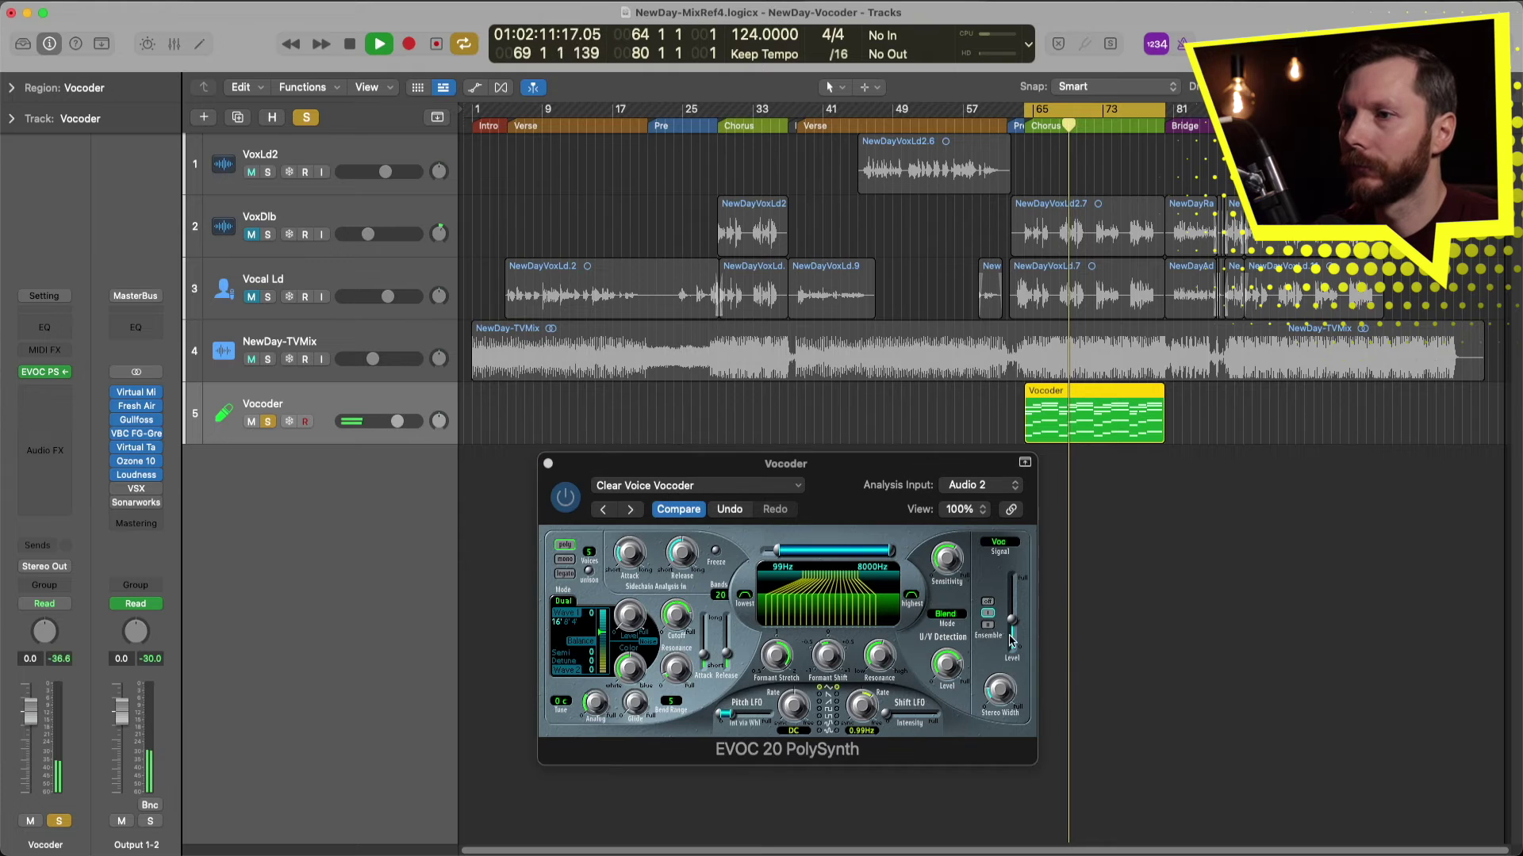
drag(997, 698, 1001, 621)
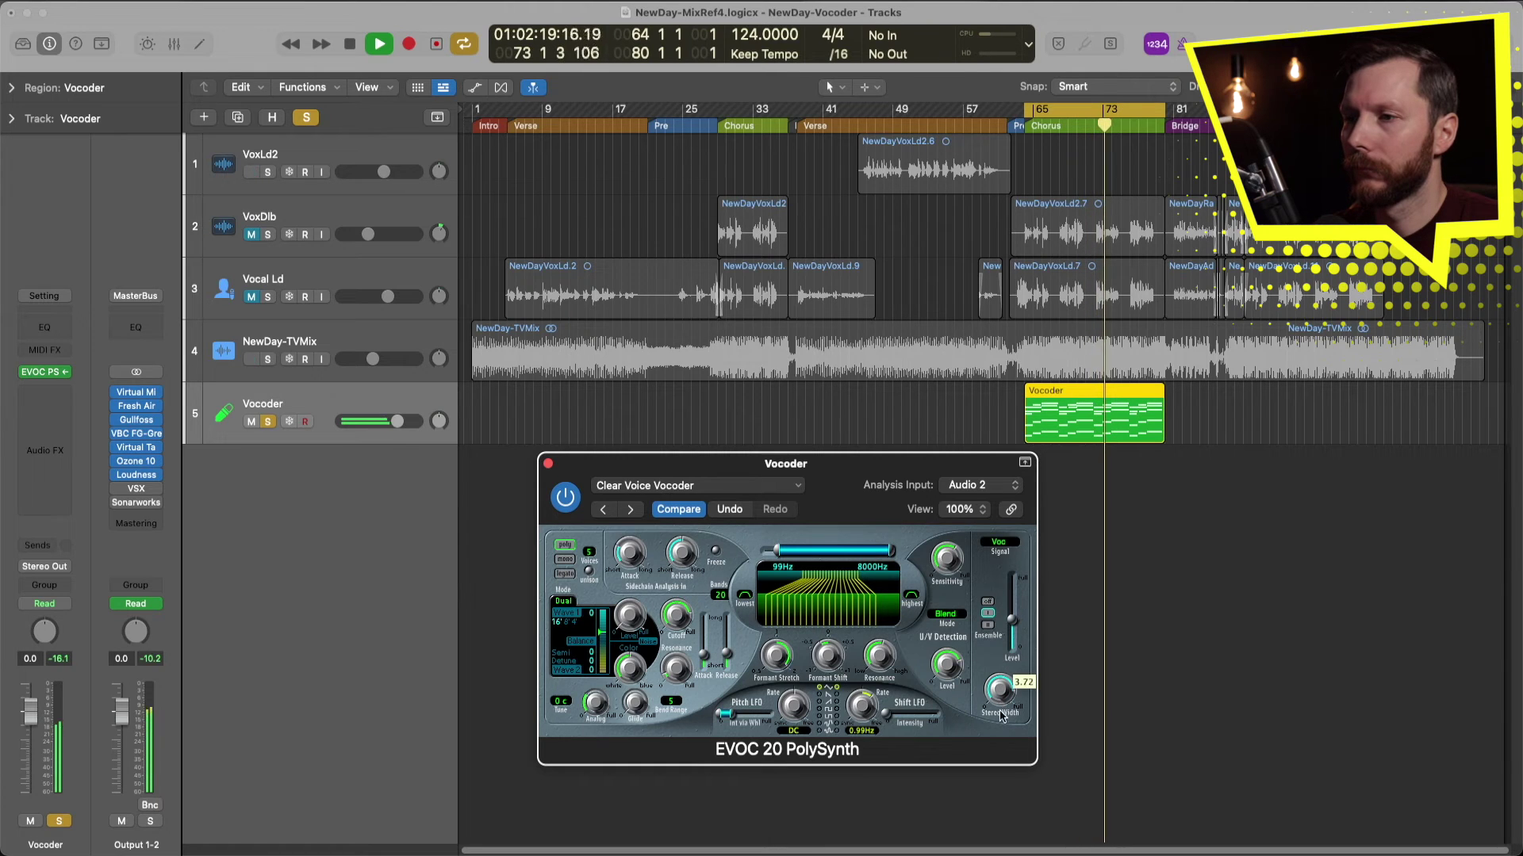
drag(999, 690, 999, 743)
key(space)
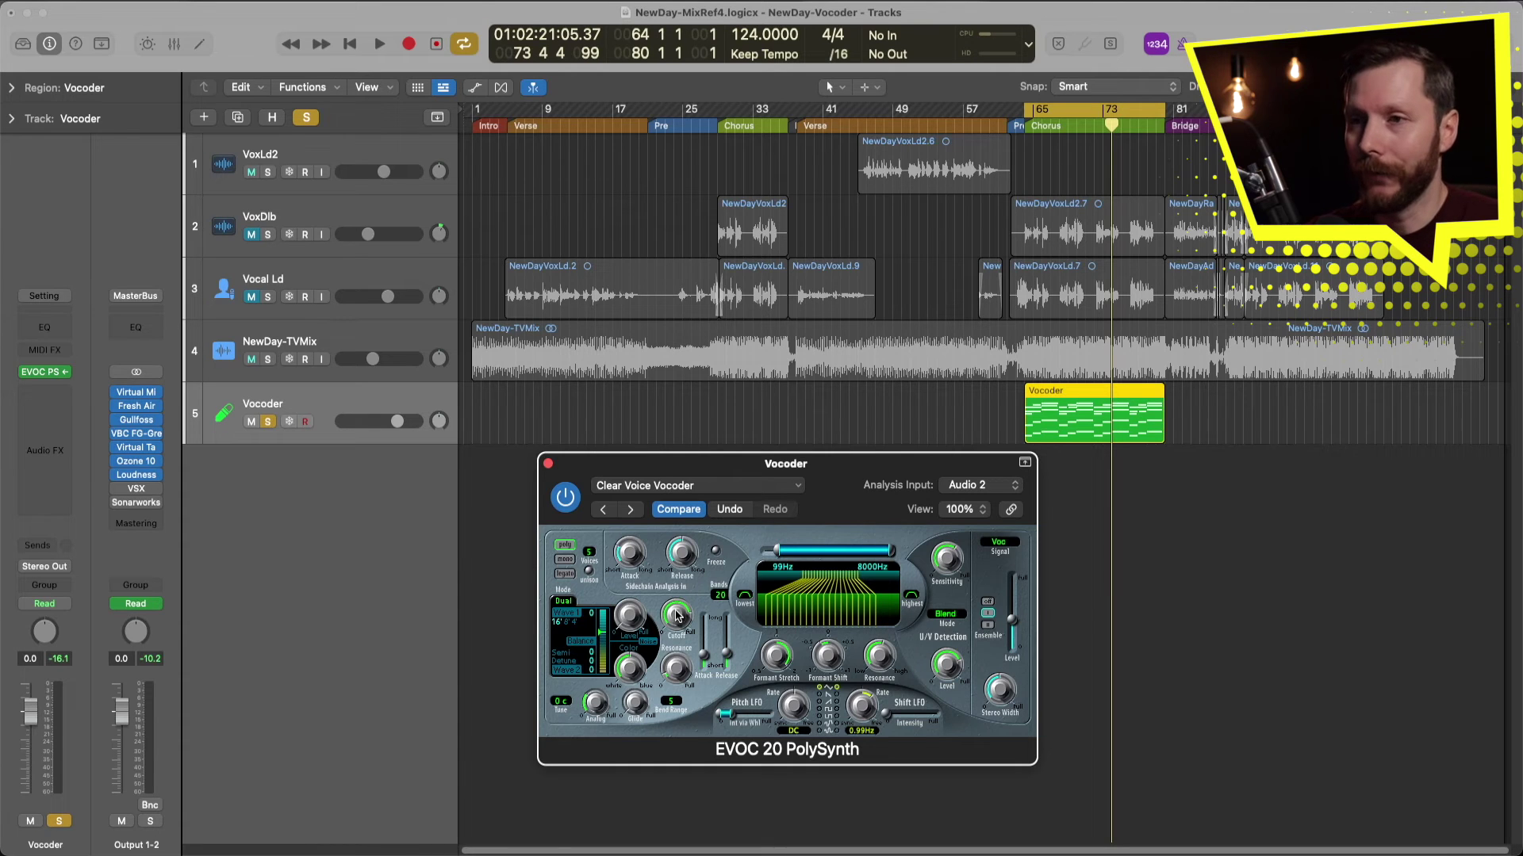
Try out the synth's Cutoff and Resonance while the vocoder part plays, and stop playback.
drag(677, 616, 675, 638)
drag(672, 700, 661, 589)
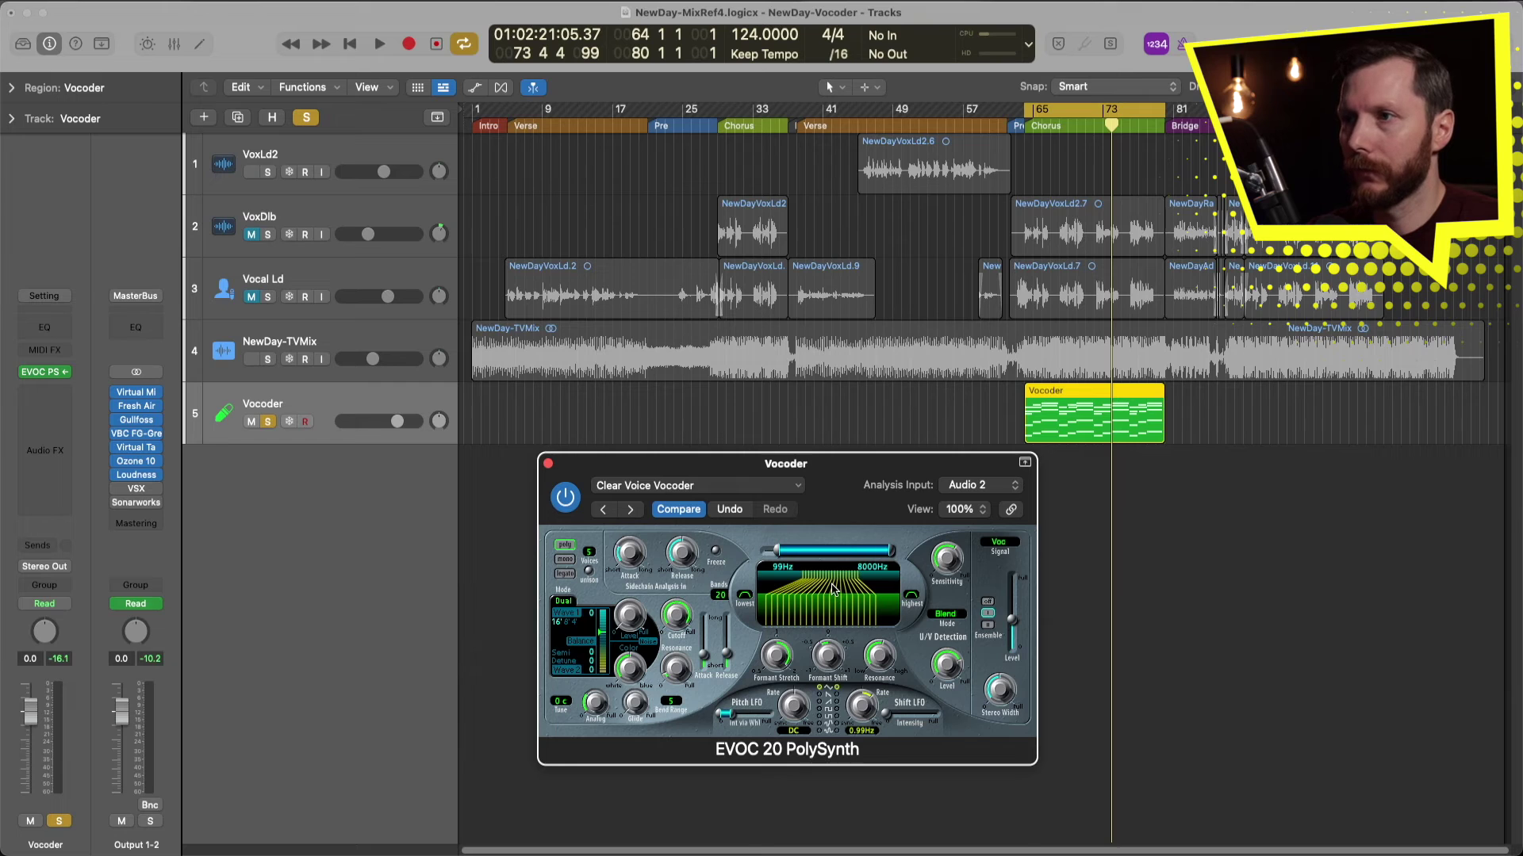
key(space)
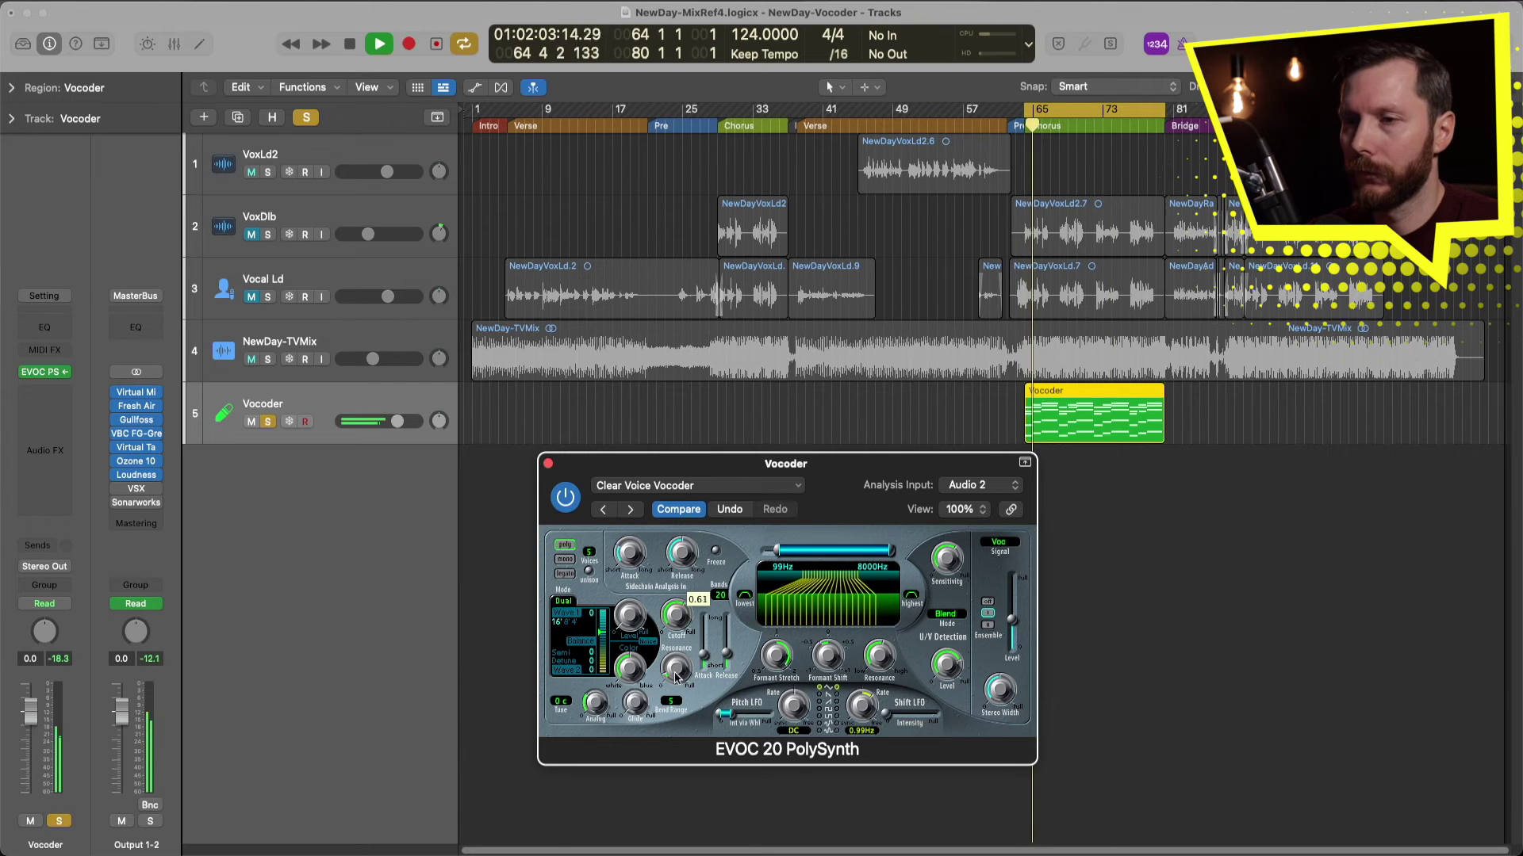
mouse_move(675, 676)
mouse_down()
mouse_move(664, 721)
mouse_move(662, 657)
mouse_up()
drag(660, 649, 663, 631)
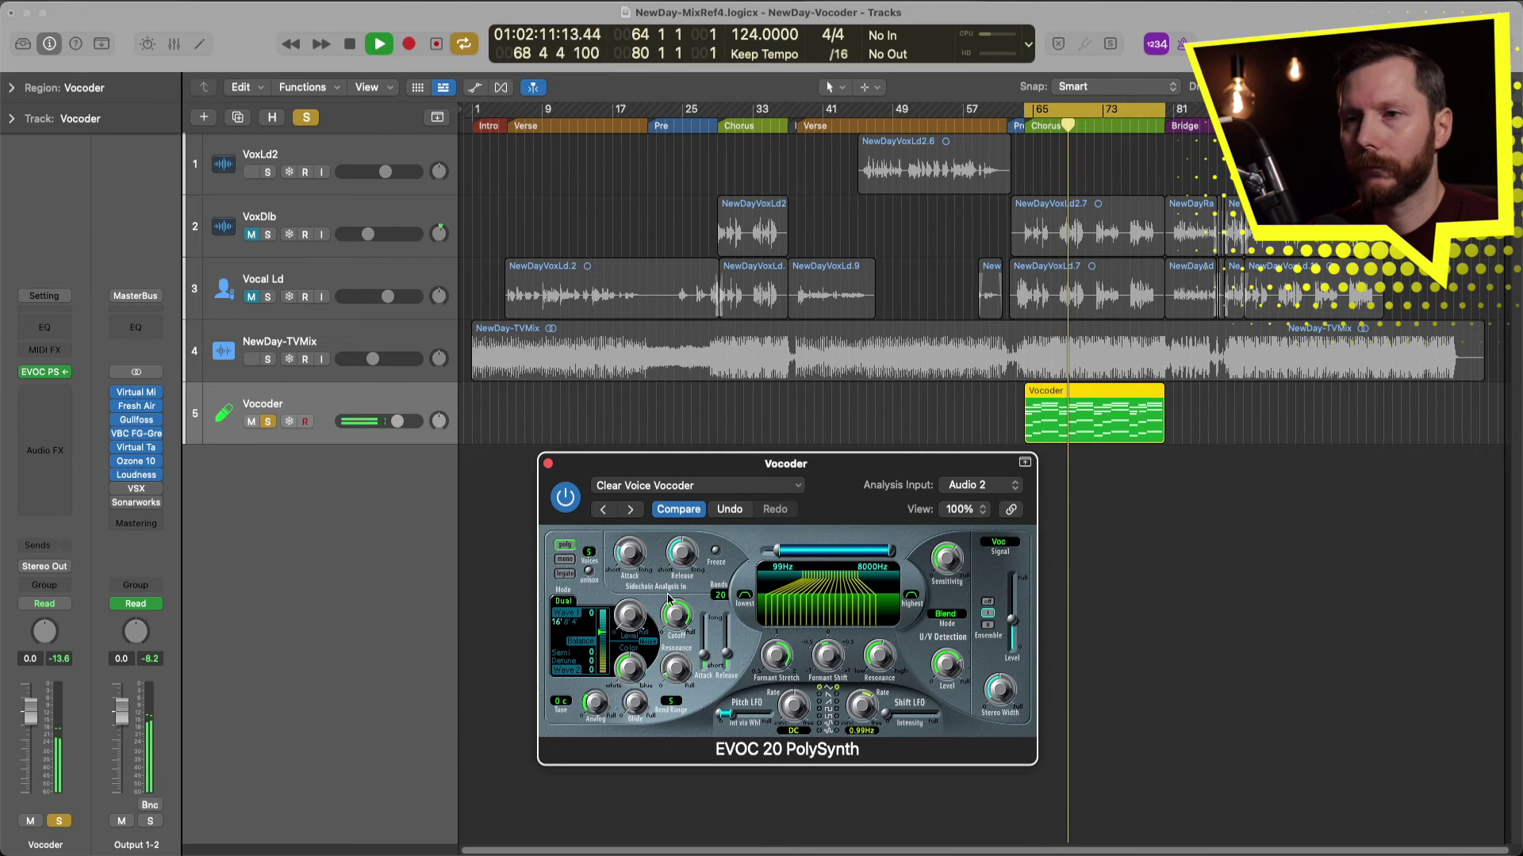
key(space)
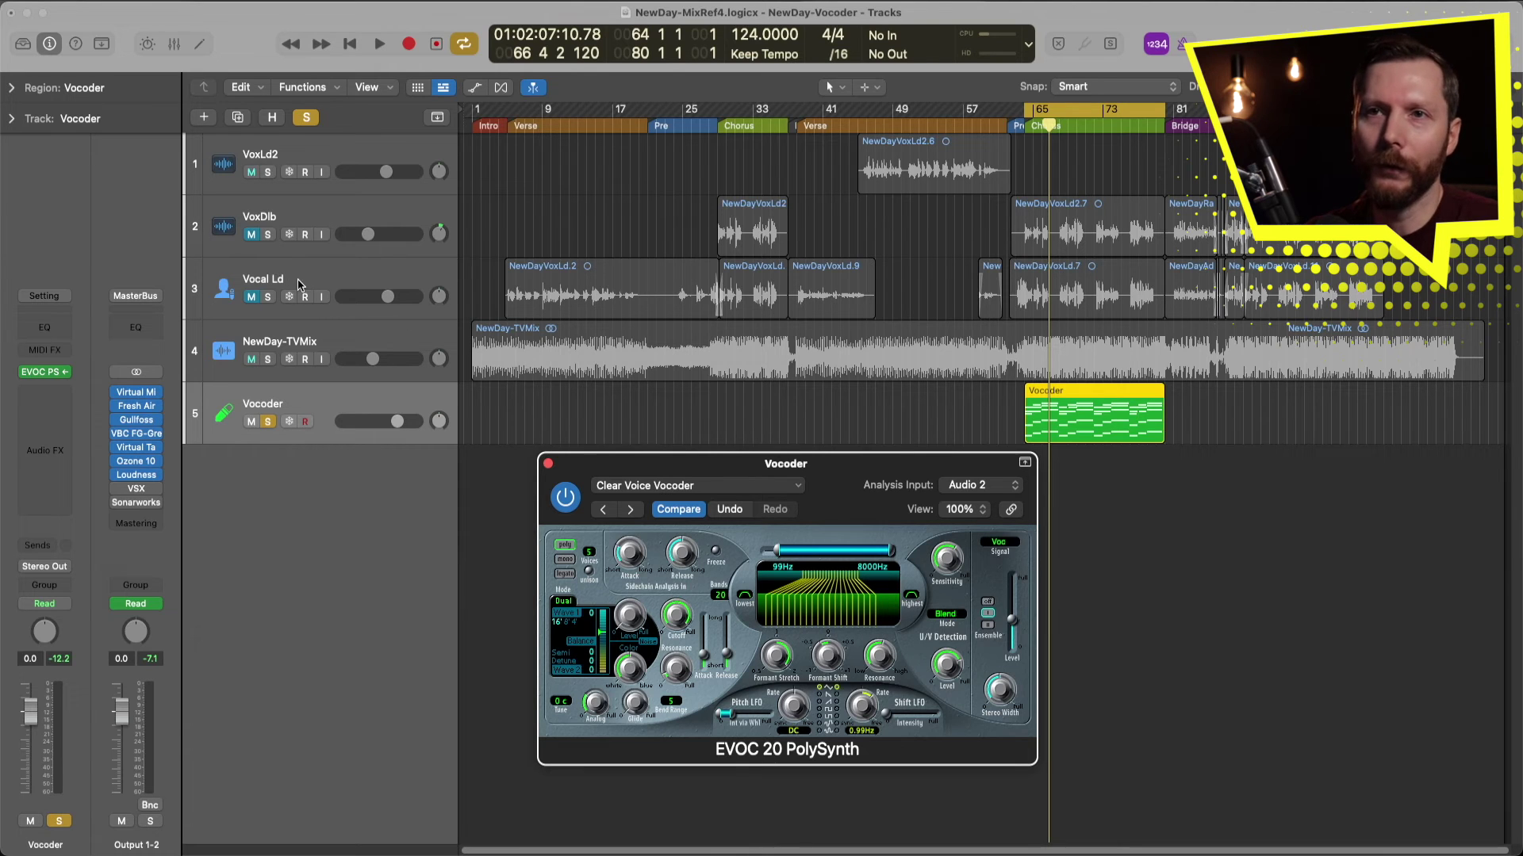
Solo the Vocal Ld track alongside the vocoder and select the Vocoder region.
click(300, 285)
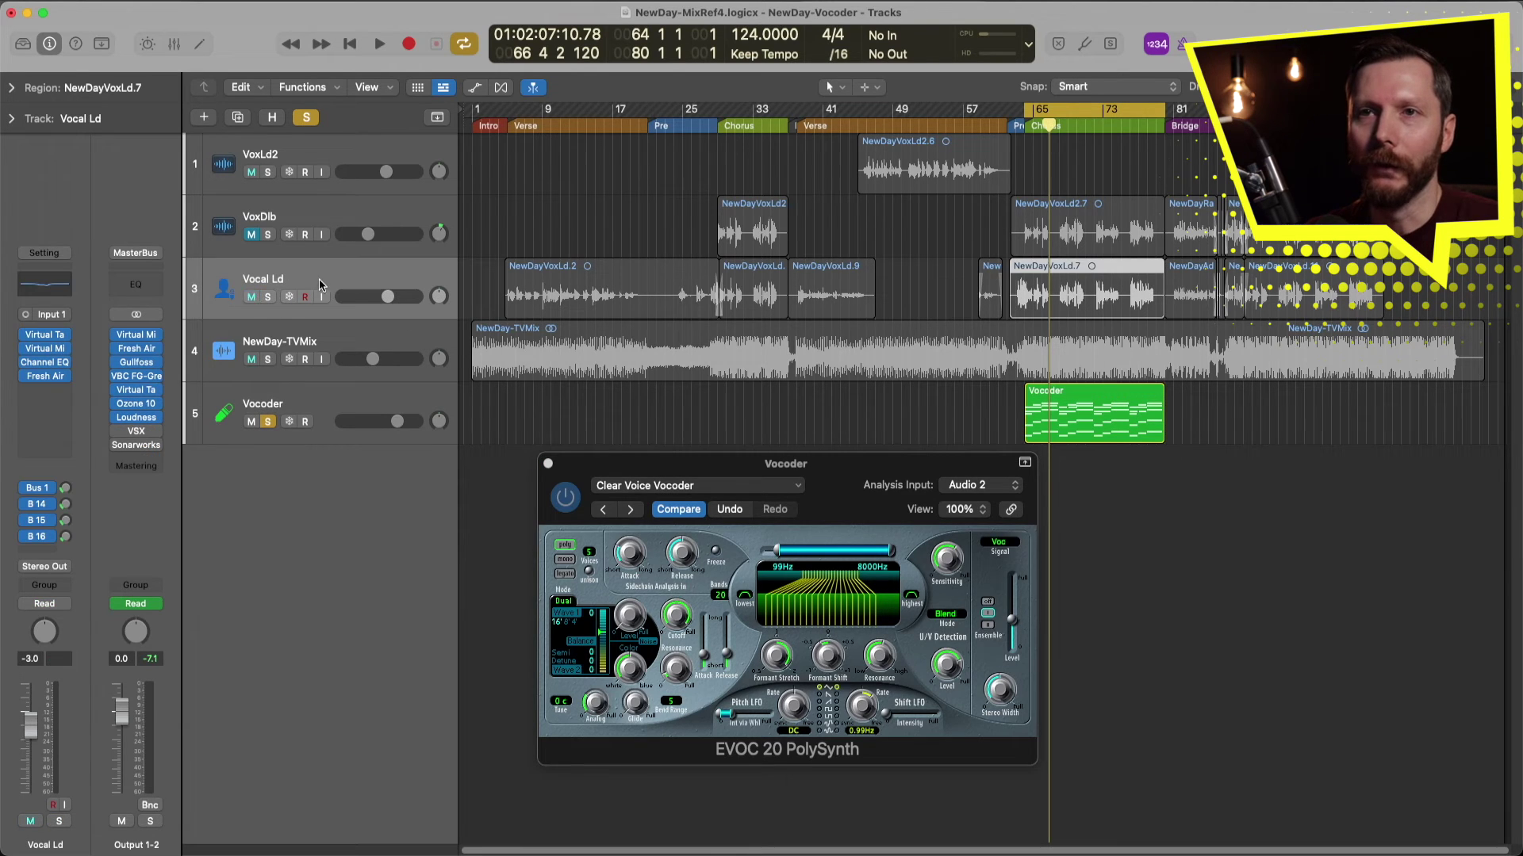
click(268, 297)
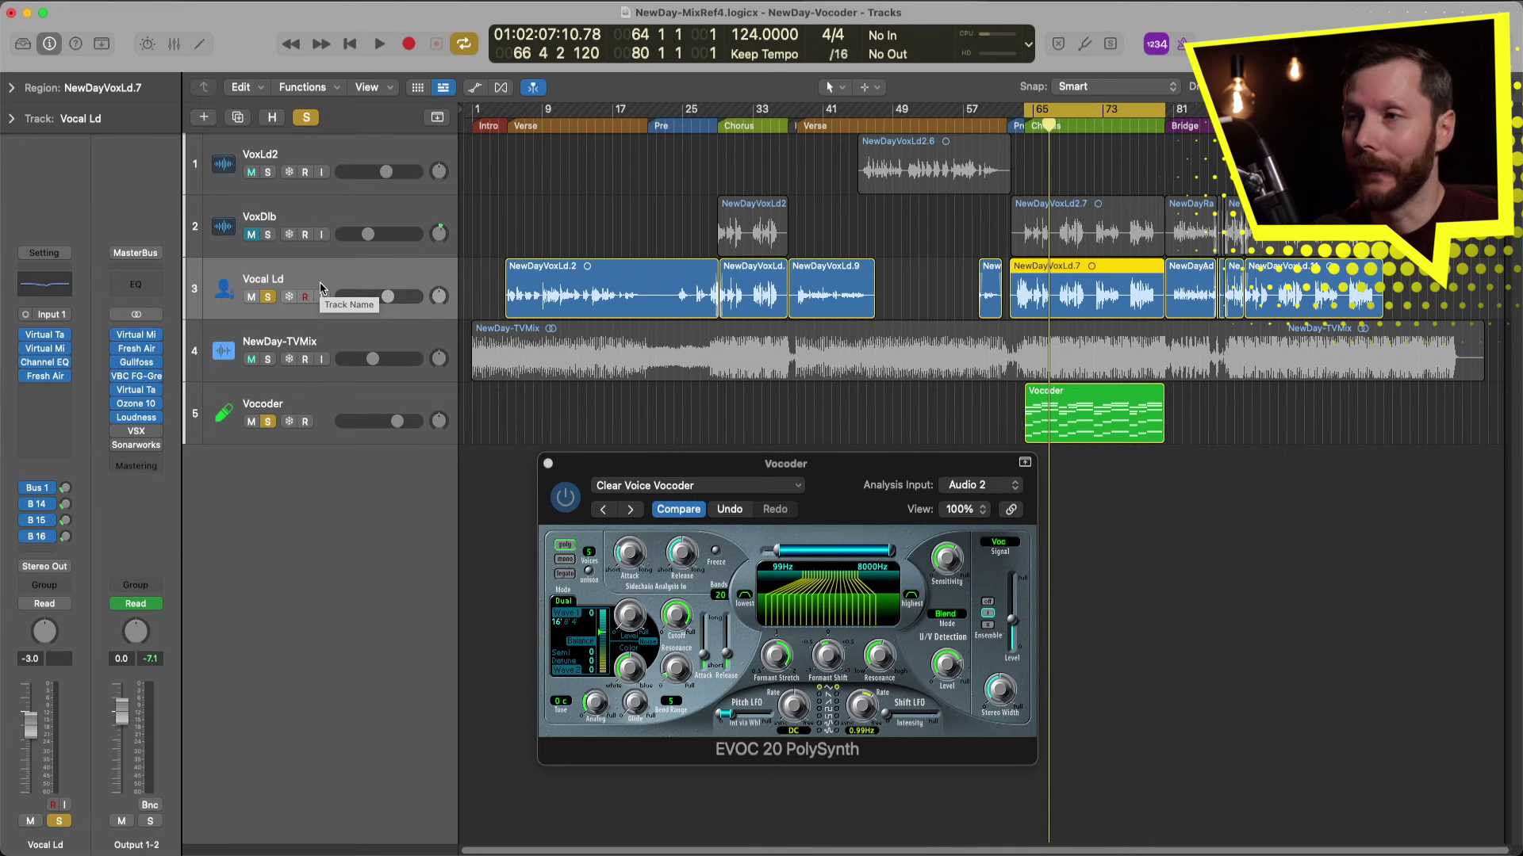
click(1053, 433)
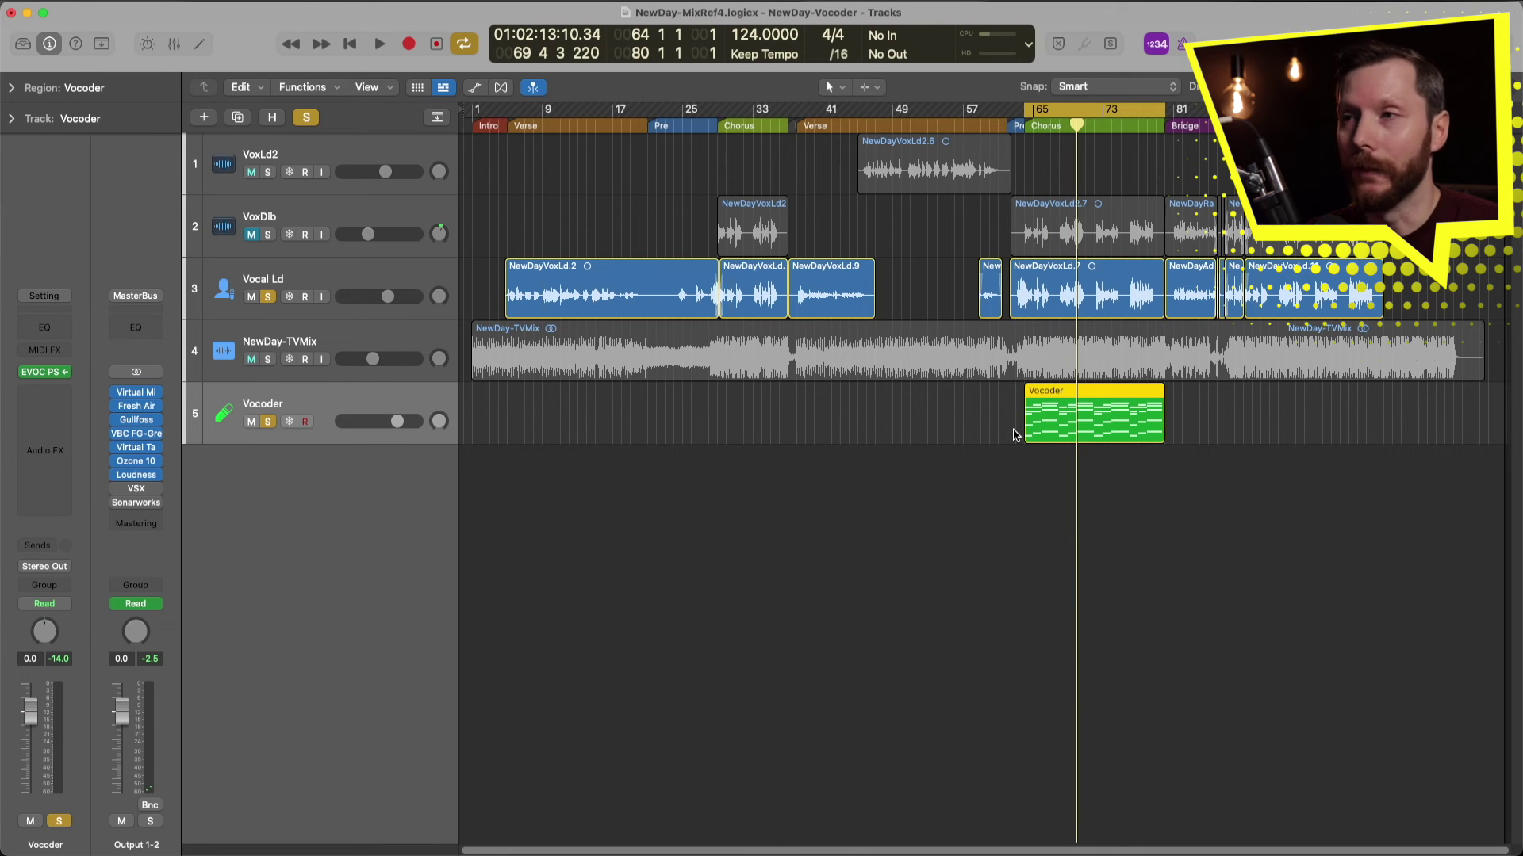
Play the vocoder together with the lead vocal and raise the Vocoder track's volume to 6.0 dB.
key(ctrl+m)
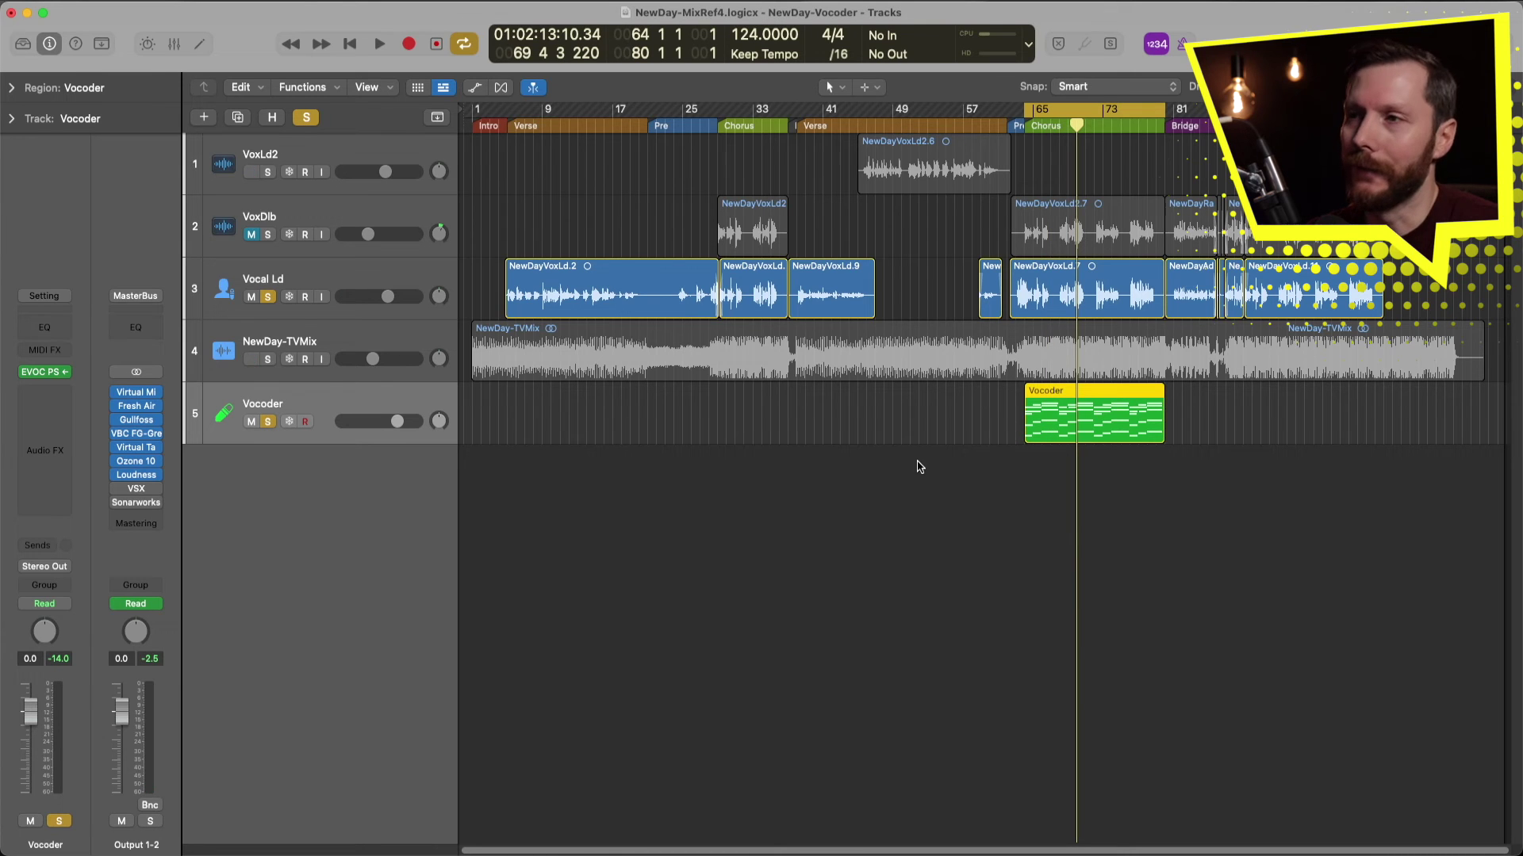
key(ctrl+m)
key(space)
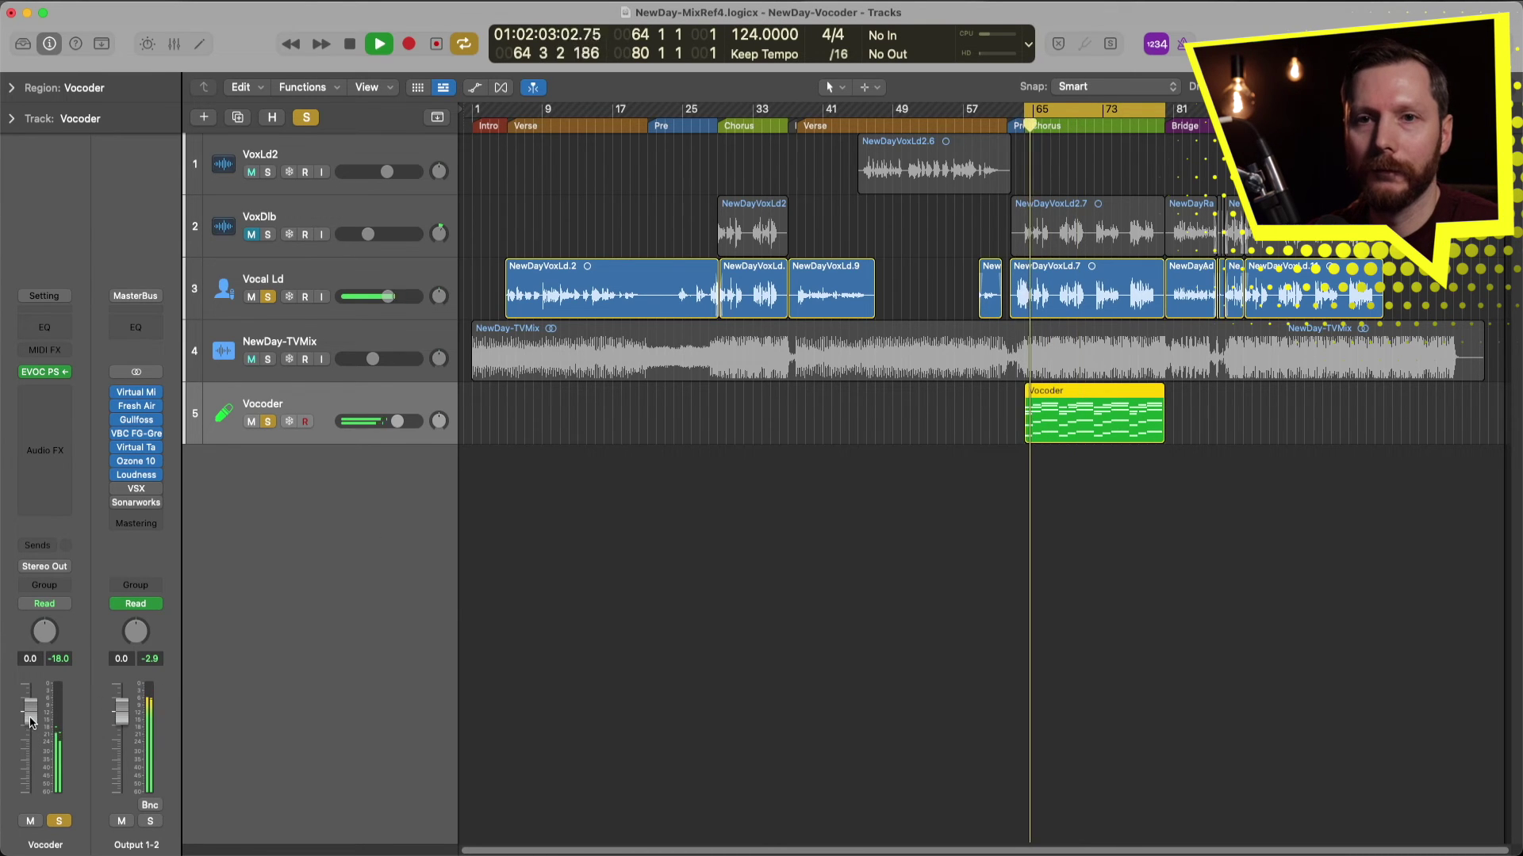
key(ctrl+m)
drag(31, 722, 31, 691)
key(ctrl+m)
key(ctrl+m)
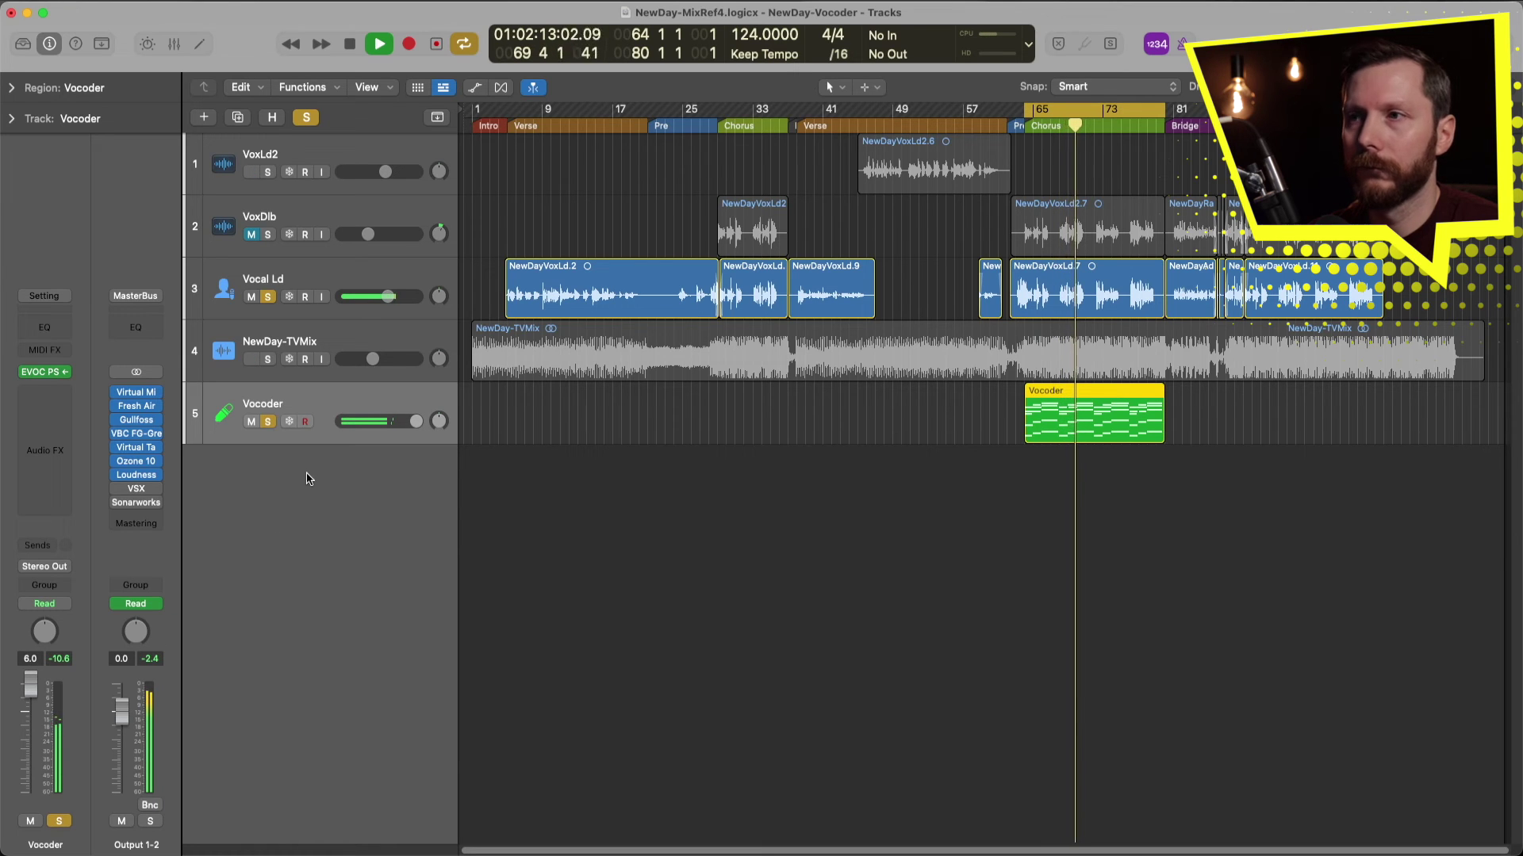
key(ctrl+m)
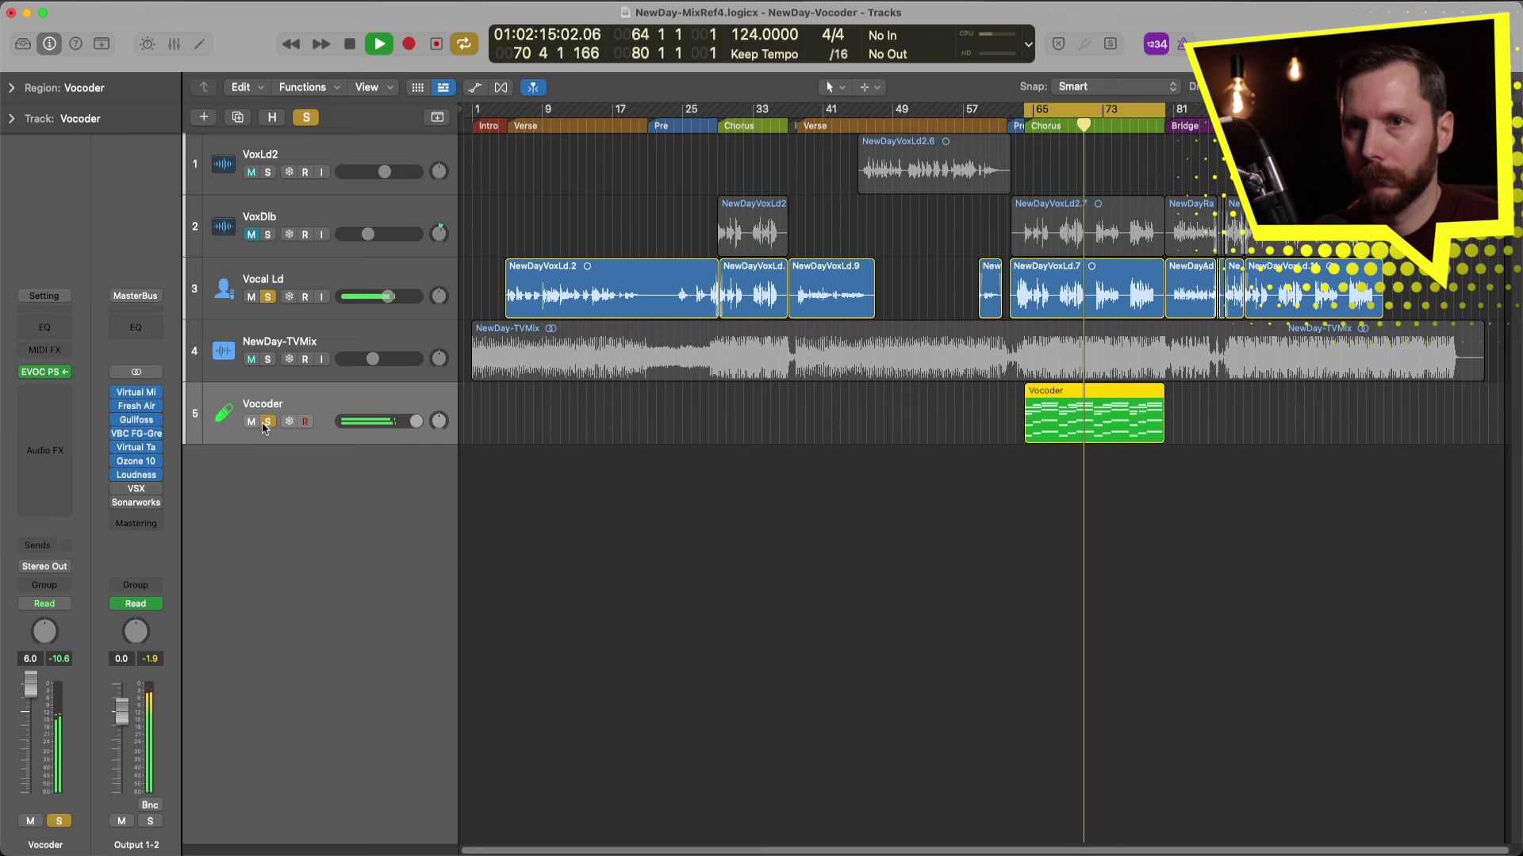
Turn off the Vocal Ld and Vocoder solos to hear the chorus in the full mix, and stop playback.
click(268, 422)
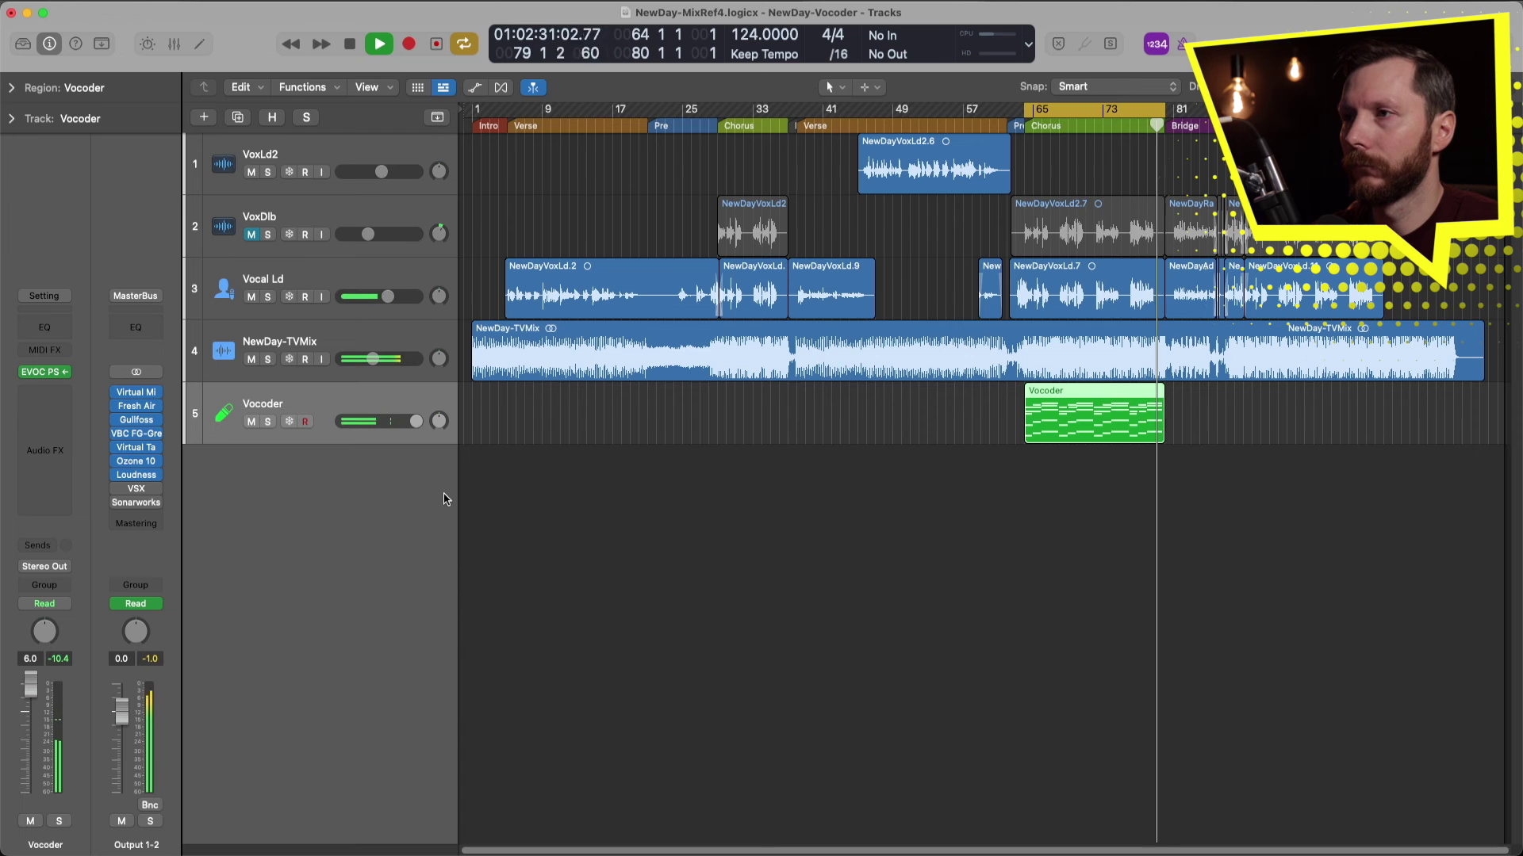
key(space)
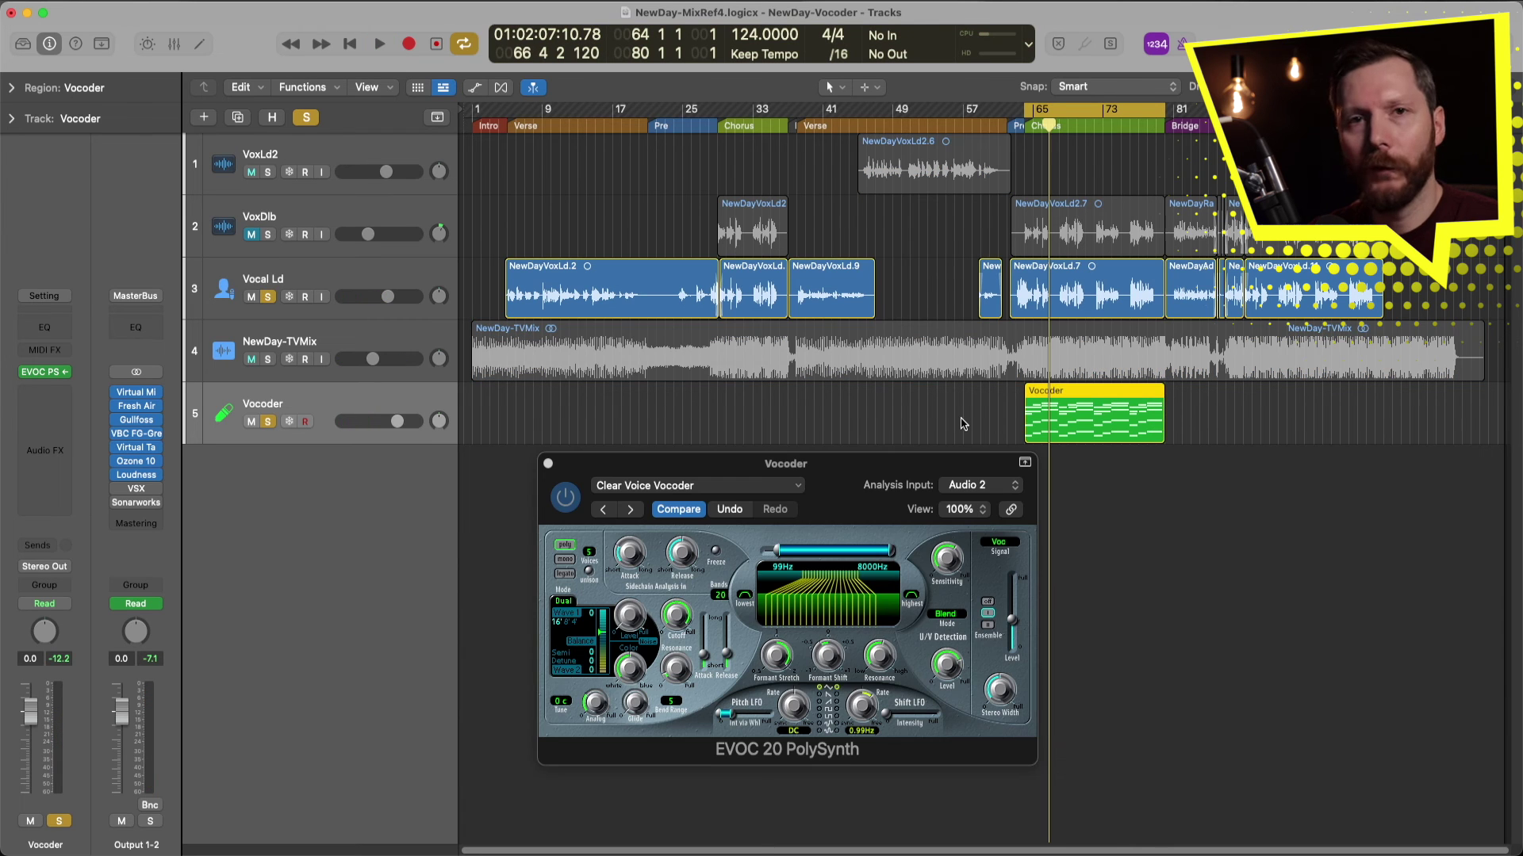
Open the Vocoder region's notes in the Piano Roll and close the EVOC 20 PolySynth window.
double_click(1056, 399)
click(548, 463)
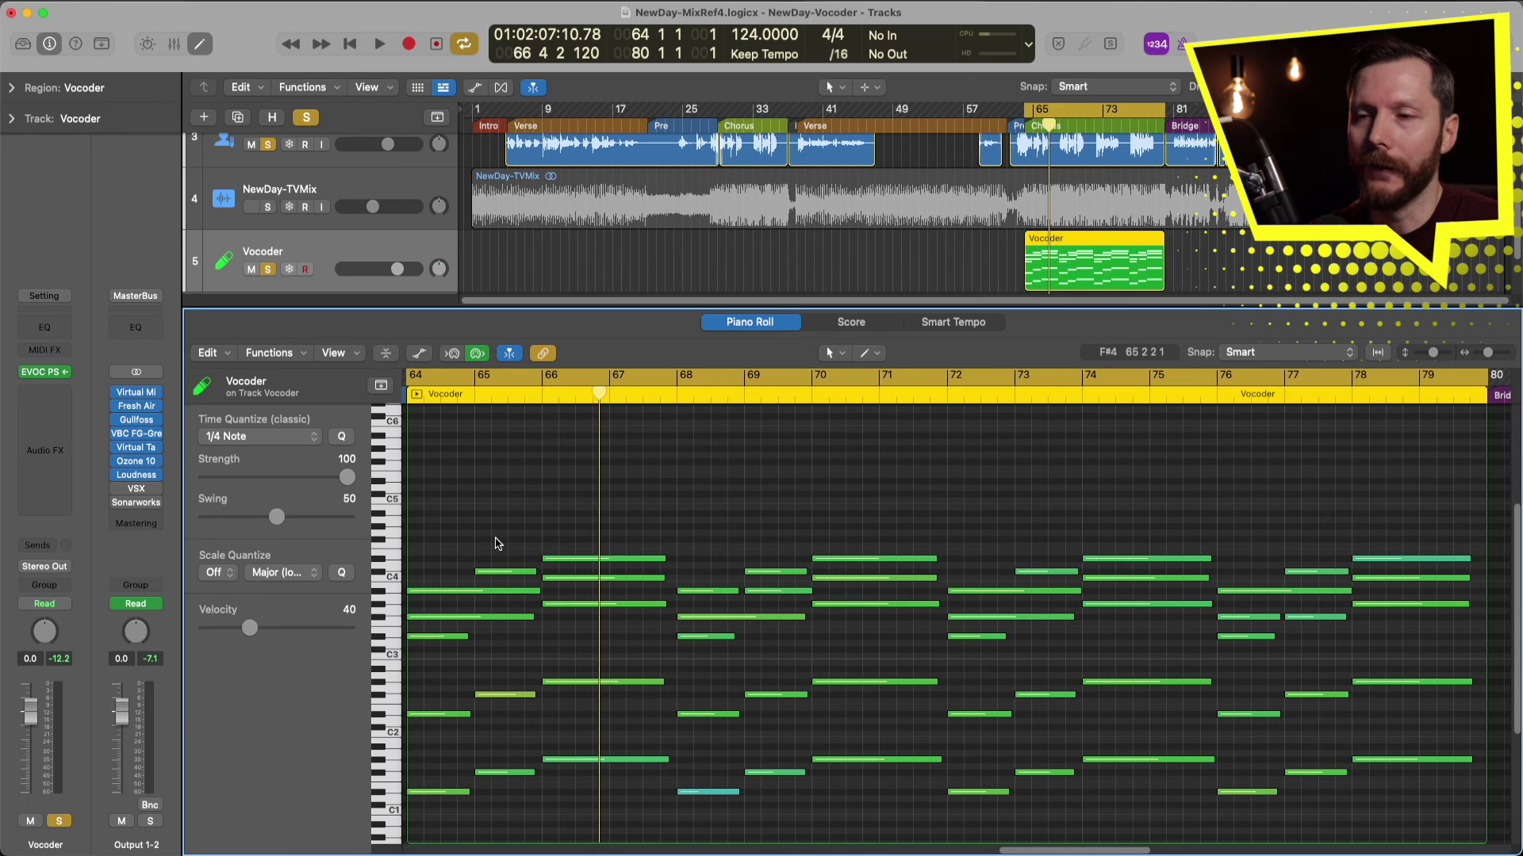